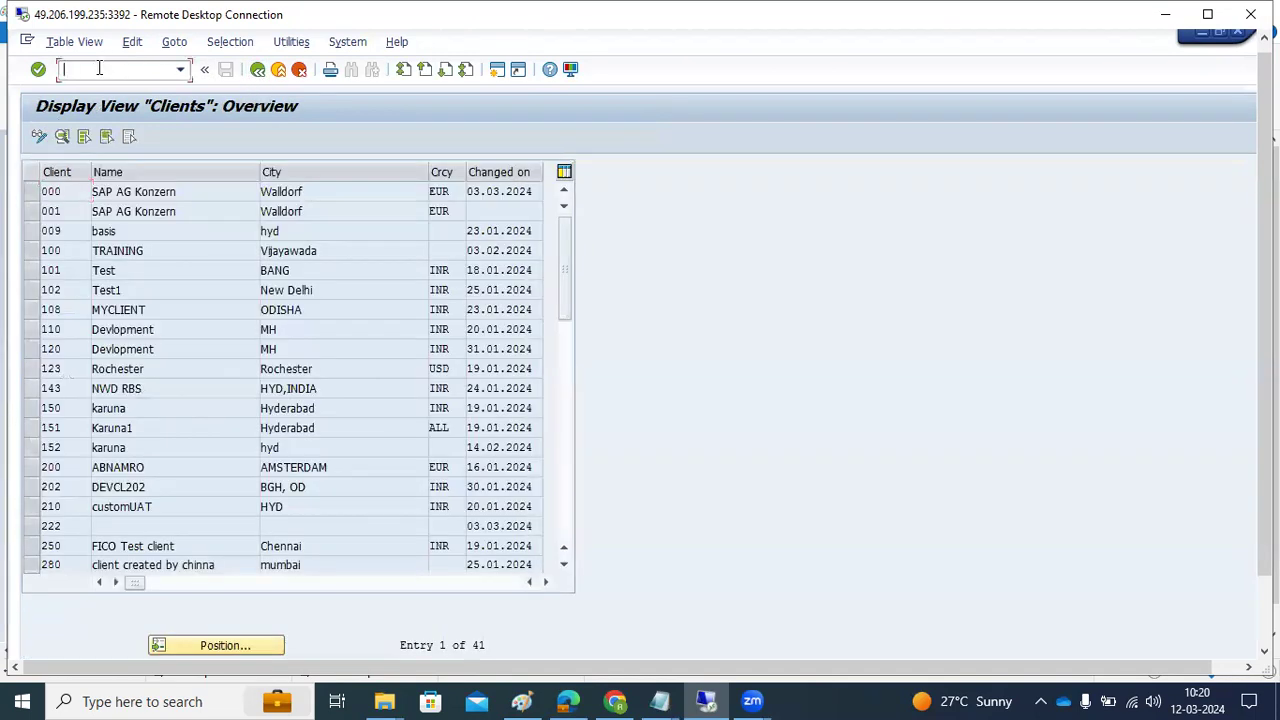
In SE03's System Change Option, set the Global Setting to Modifiable
{"action": "type", "text": "/nse03"}
{"action": "key", "text": "Return"}
{"action": "double_click", "coordinate": [138, 538]}
{"action": "left_click", "coordinate": [777, 240]}
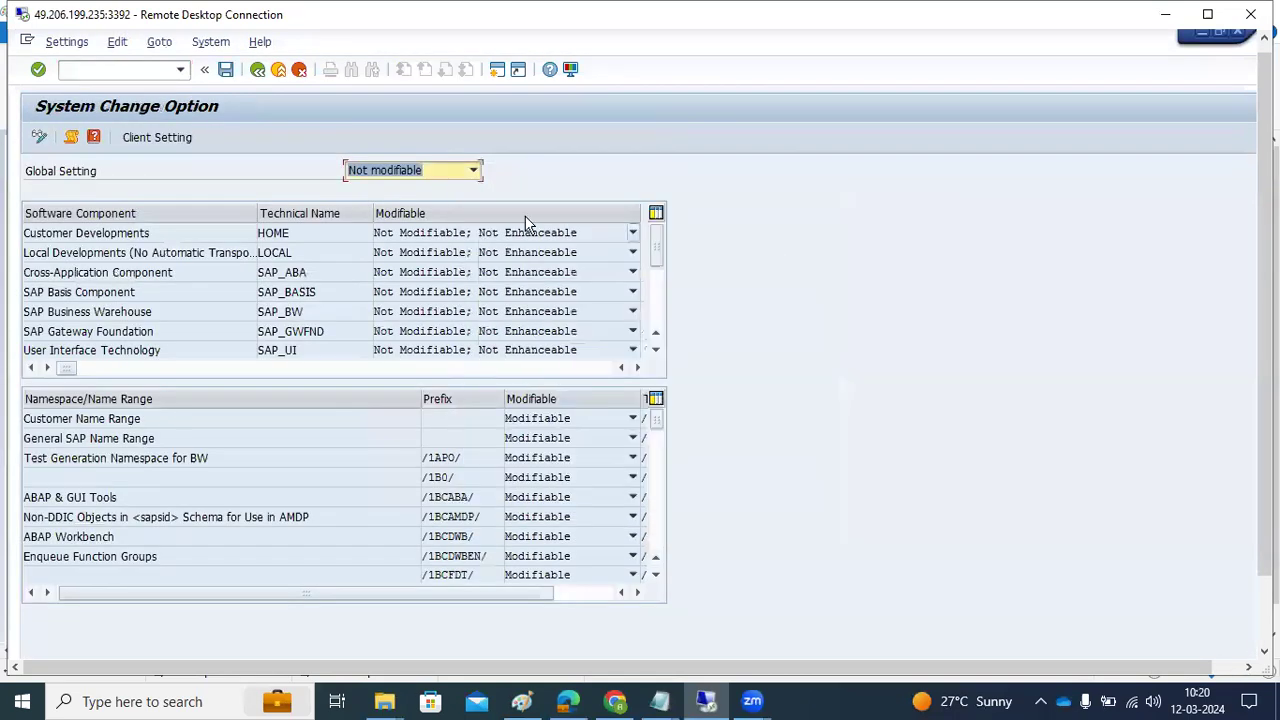
{"action": "left_click", "coordinate": [473, 177]}
{"action": "left_click", "coordinate": [397, 187]}
Make all software components modifiable, save, and go back to SAP Easy Access
{"action": "left_click", "coordinate": [117, 42]}
{"action": "left_click", "coordinate": [130, 65]}
{"action": "left_click", "coordinate": [117, 42]}
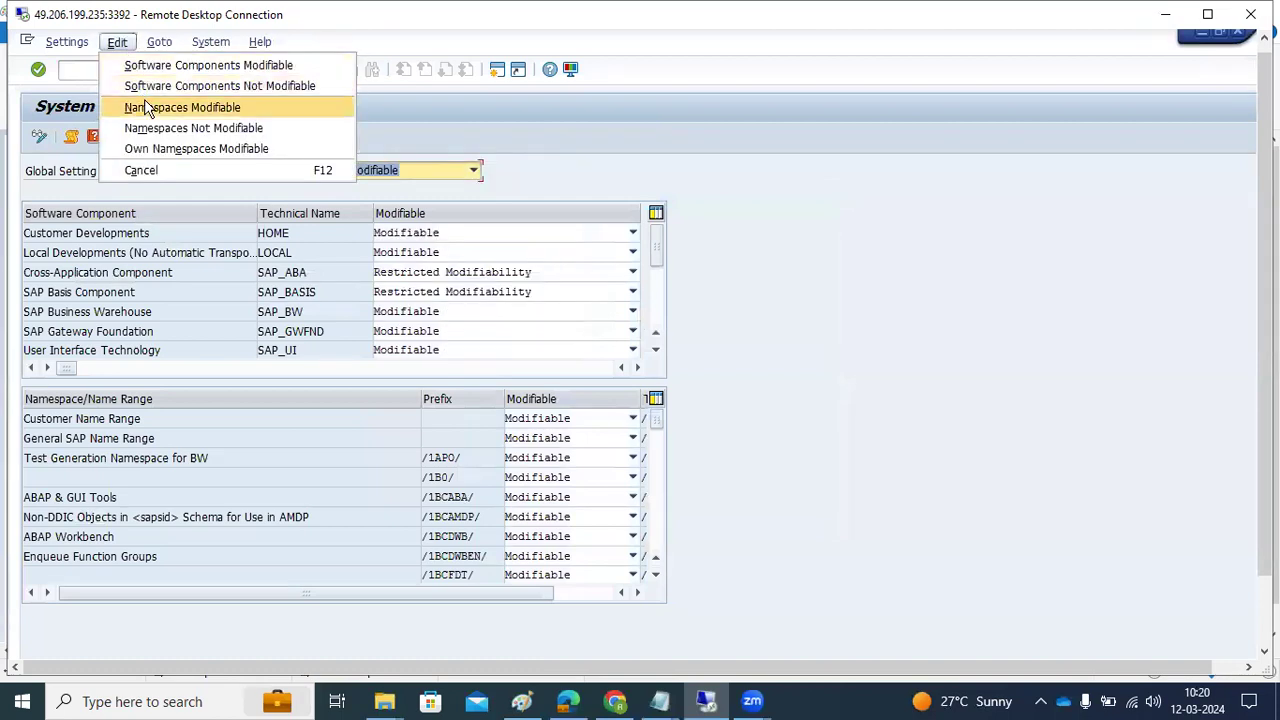
{"action": "left_click", "coordinate": [148, 108]}
{"action": "left_click", "coordinate": [227, 71]}
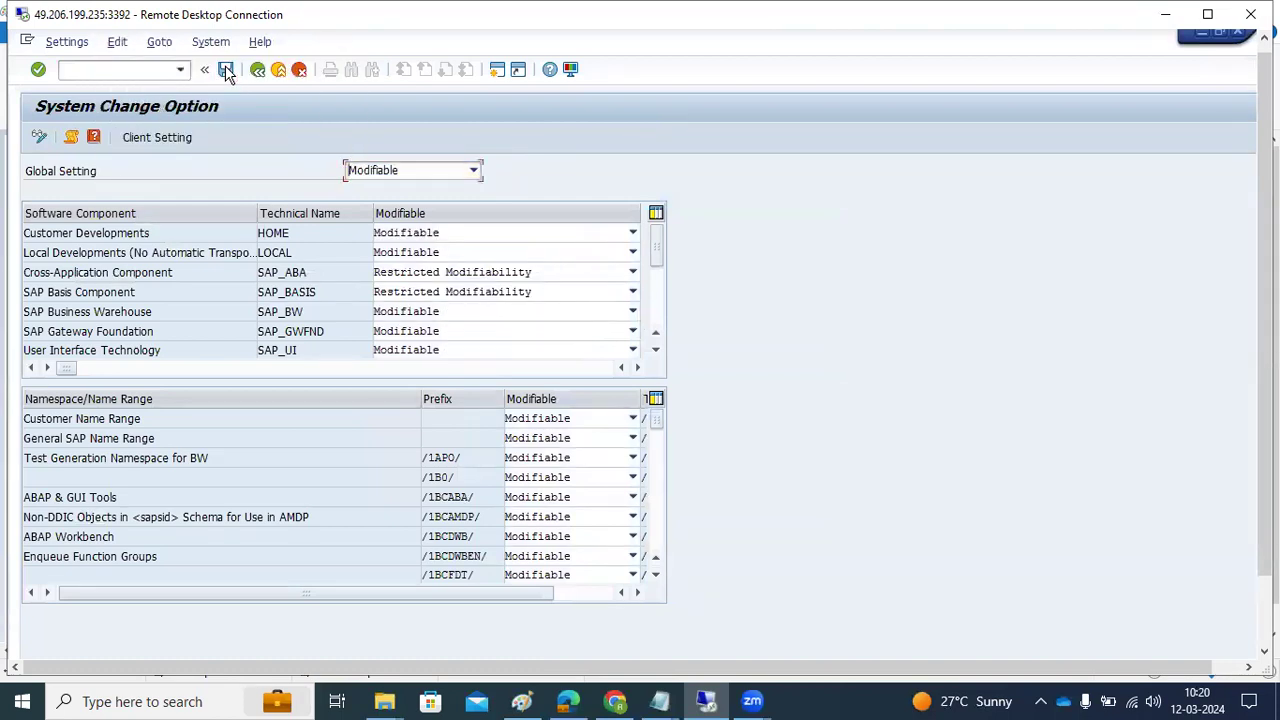
{"action": "left_click", "coordinate": [257, 71]}
{"action": "left_click", "coordinate": [257, 71]}
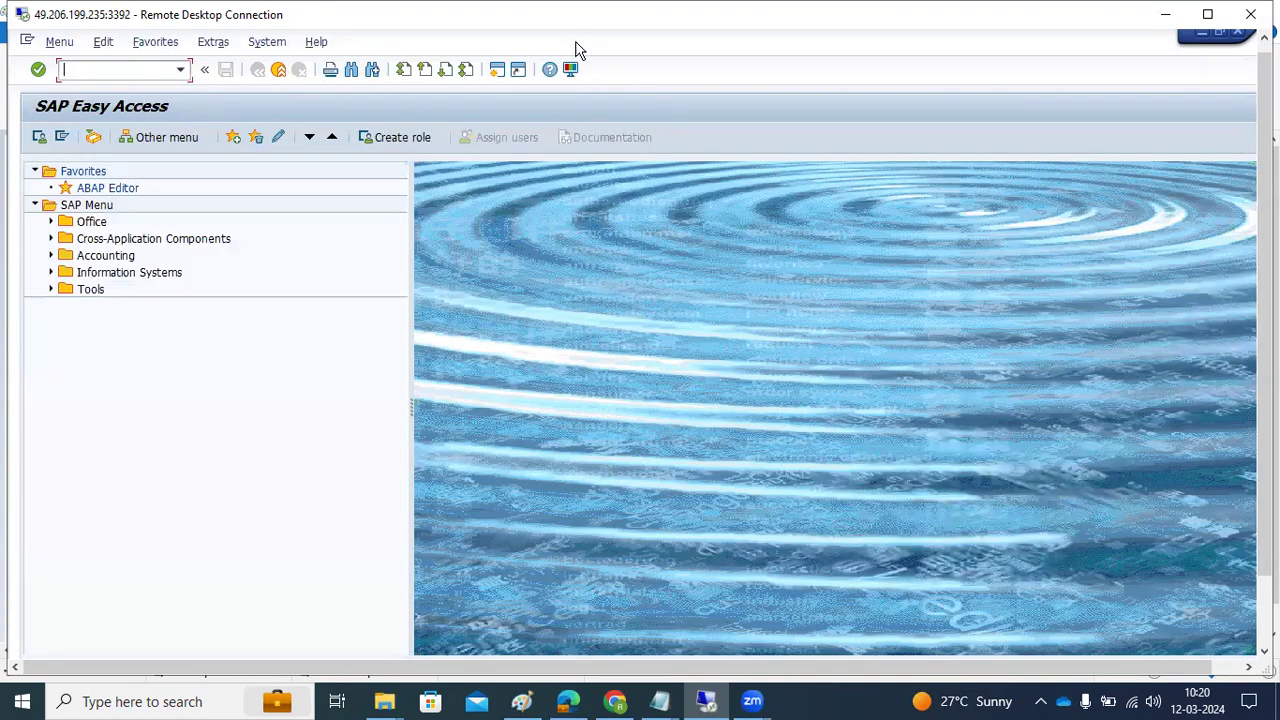
Clear the Paint canvas and write 'Logical system creation - SALE or BD54 t-code' and 'CLient creation - SCC4'
{"action": "left_click", "coordinate": [522, 701]}
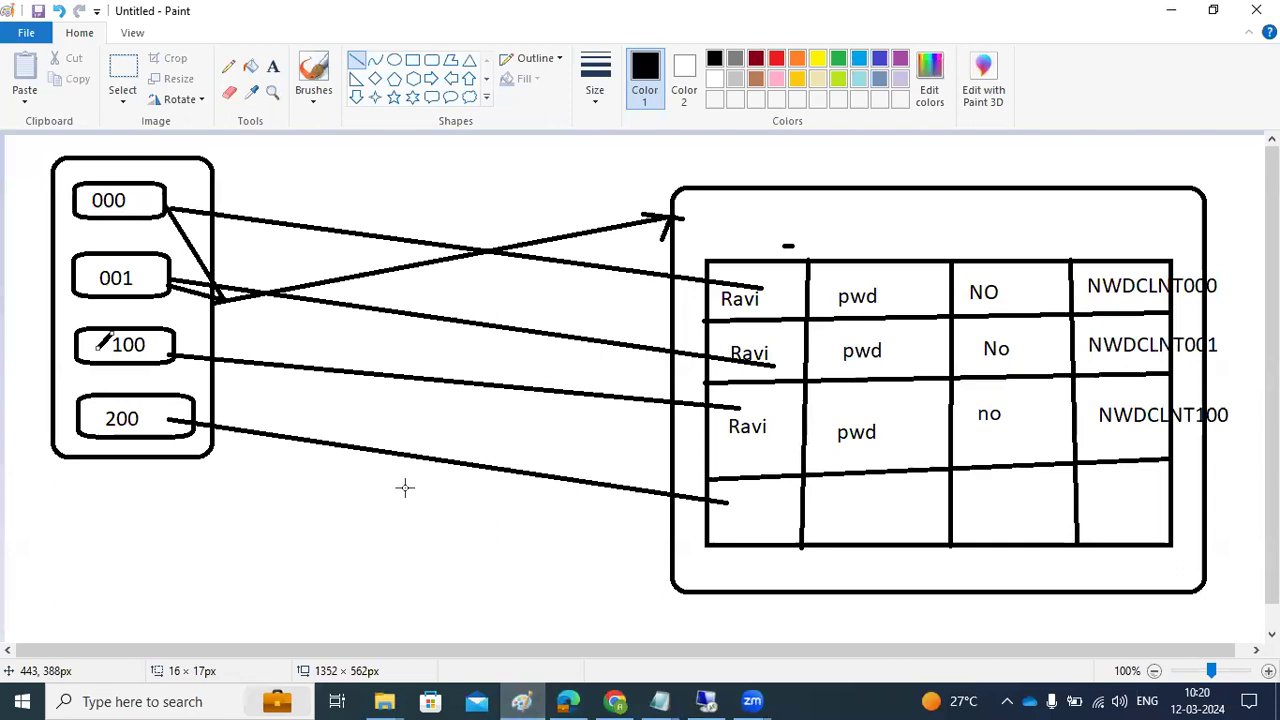
{"action": "key", "text": "ctrl+z"}
{"action": "key", "text": "ctrl+z"}
{"action": "key", "text": "ctrl+z"}
{"action": "key", "text": "ctrl+z"}
{"action": "key", "text": "ctrl+z"}
{"action": "key", "text": "ctrl+z"}
{"action": "key", "text": "ctrl+z"}
{"action": "key", "text": "ctrl+z"}
{"action": "key", "text": "ctrl+z"}
{"action": "key", "text": "ctrl+z"}
{"action": "key", "text": "ctrl+z"}
{"action": "key", "text": "ctrl+z"}
{"action": "key", "text": "ctrl+z"}
{"action": "key", "text": "ctrl+z"}
{"action": "key", "text": "ctrl+z"}
{"action": "key", "text": "ctrl+z"}
{"action": "key", "text": "ctrl+z"}
{"action": "key", "text": "ctrl+z"}
{"action": "key", "text": "ctrl+z"}
{"action": "key", "text": "ctrl+z"}
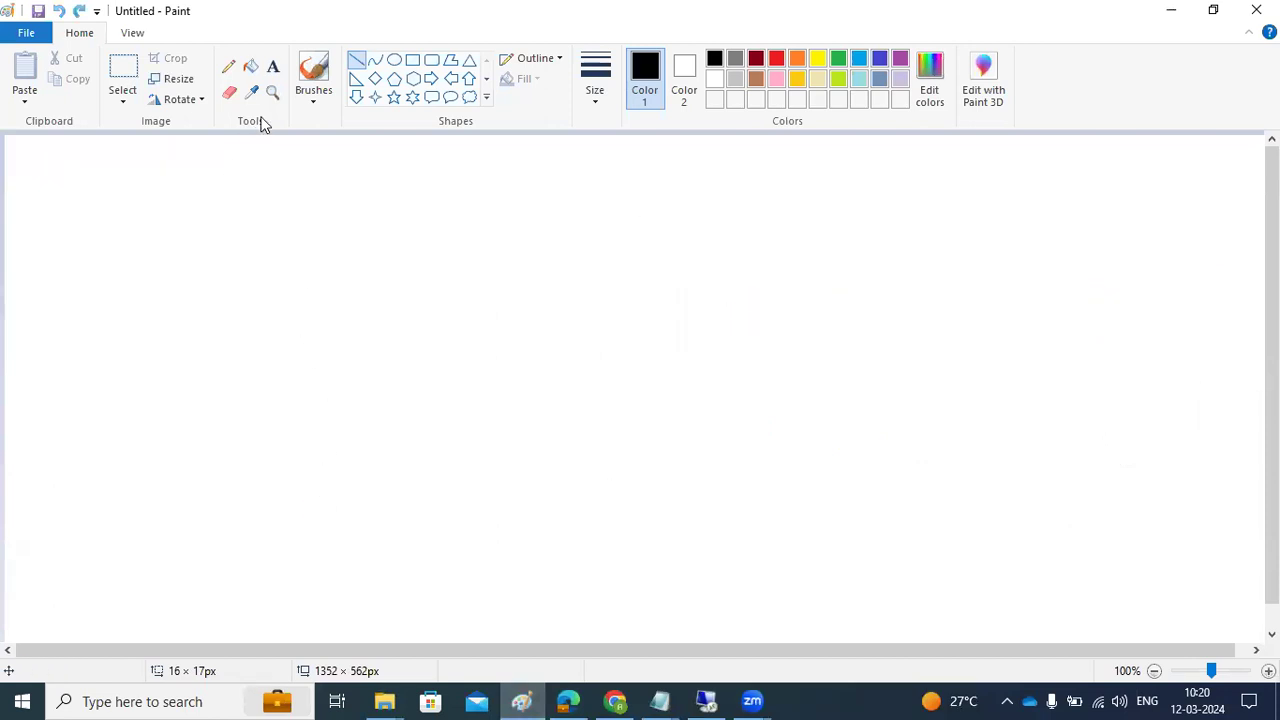
{"action": "left_click", "coordinate": [272, 66]}
{"action": "left_click_drag", "start_coordinate": [46, 163], "coordinate": [1228, 604]}
{"action": "type", "text": "Logical system creation - SAL"}
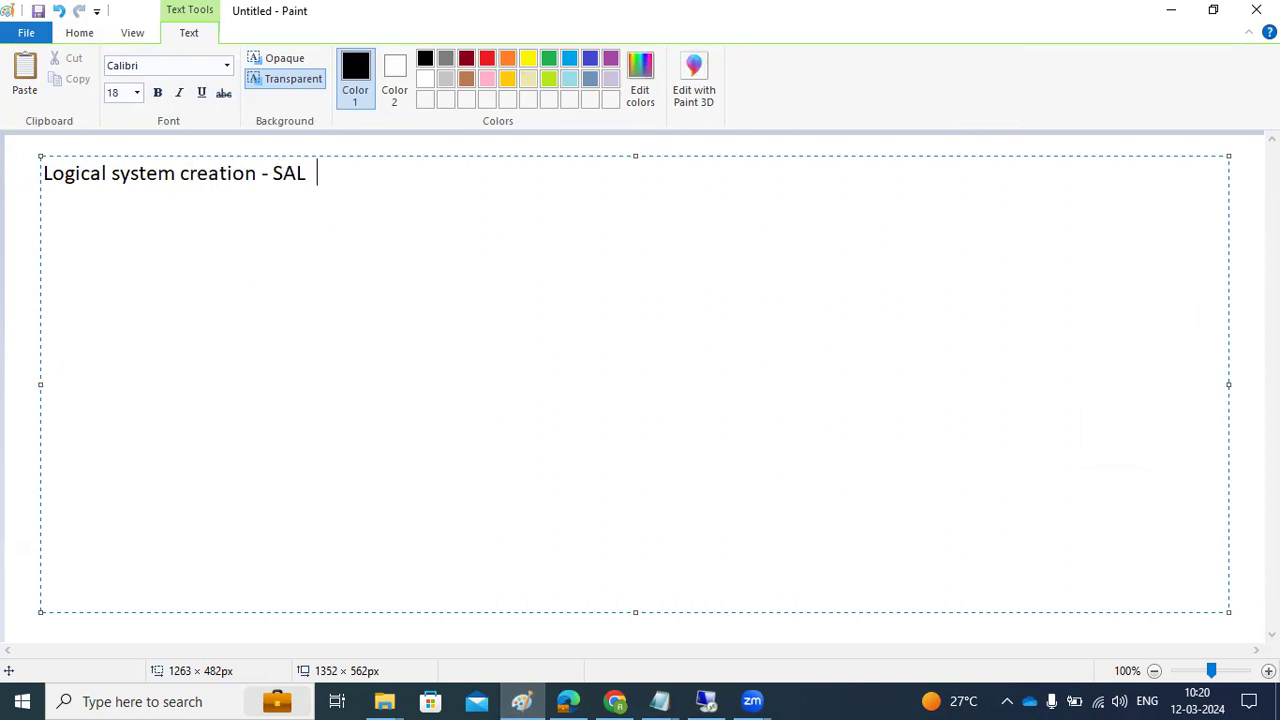
{"action": "type", "text": "E or BD54 "}
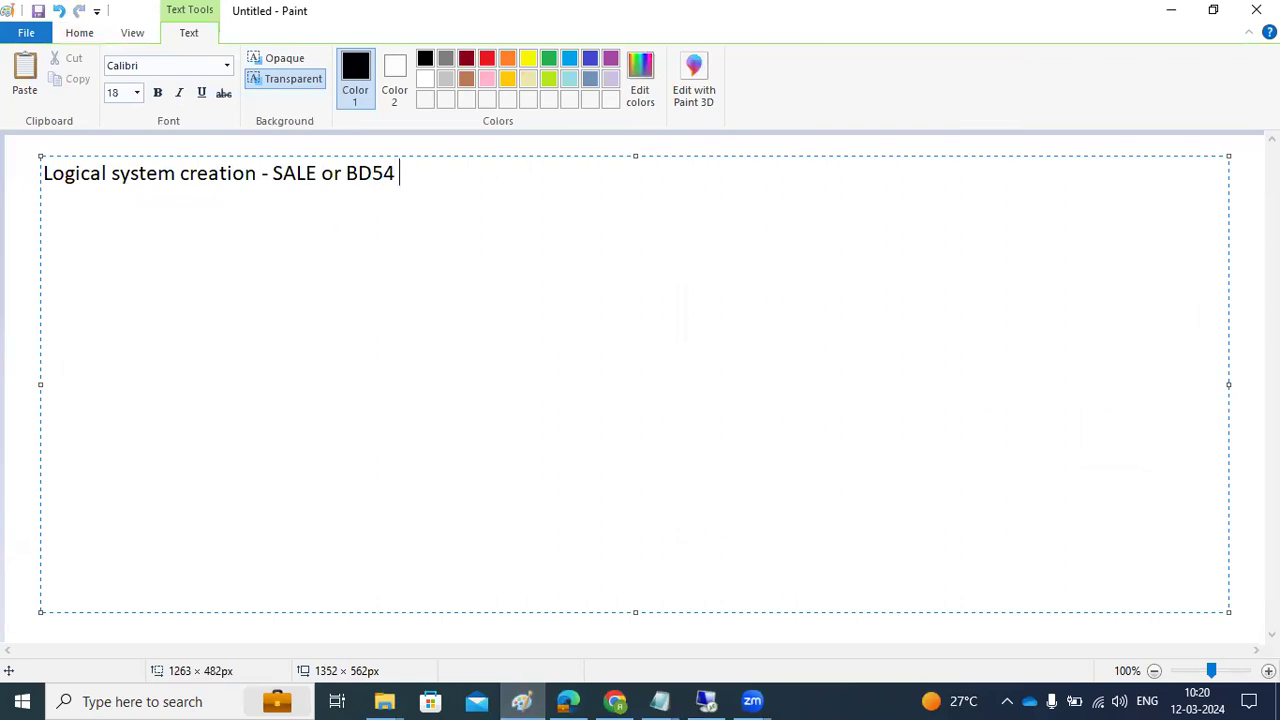
{"action": "type", "text": "t-code"}
{"action": "key", "text": "Return"}
{"action": "type", "text": "CLient creation - "}
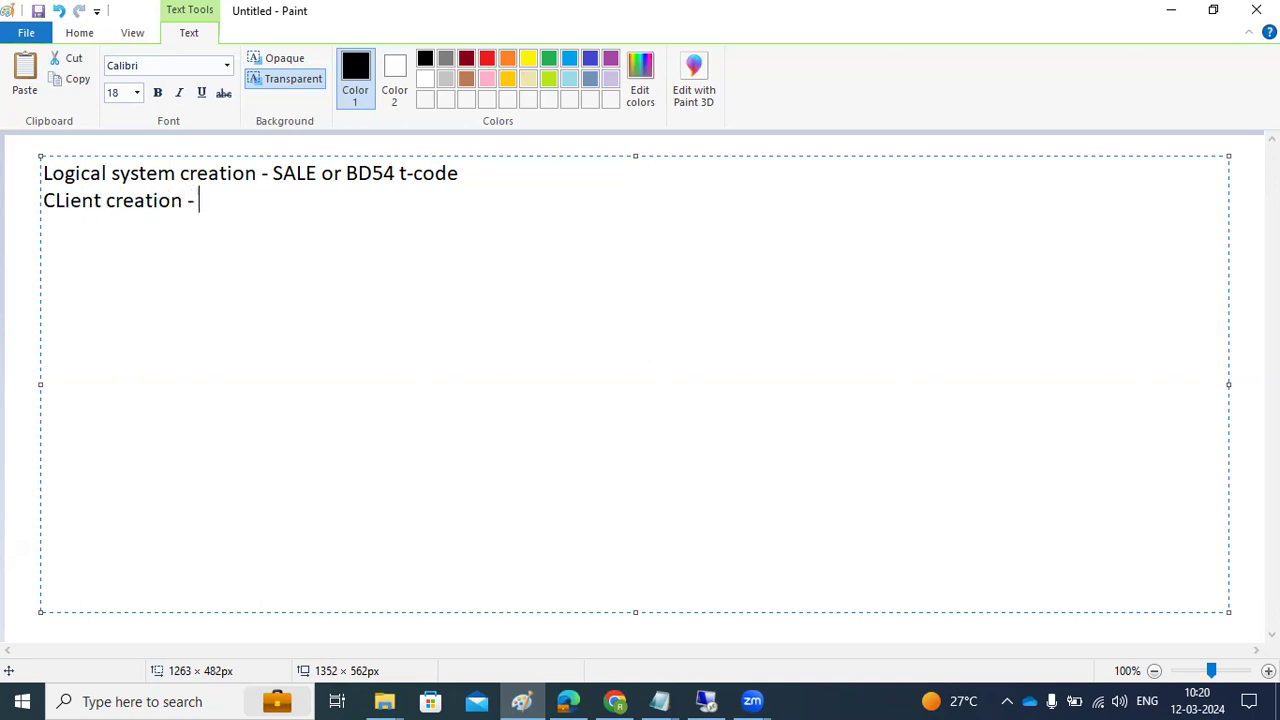
{"action": "type", "text": "SCC4"}
Open BD54, acknowledge the cross-client caution, and start new logical system entries
{"action": "left_click", "coordinate": [704, 699]}
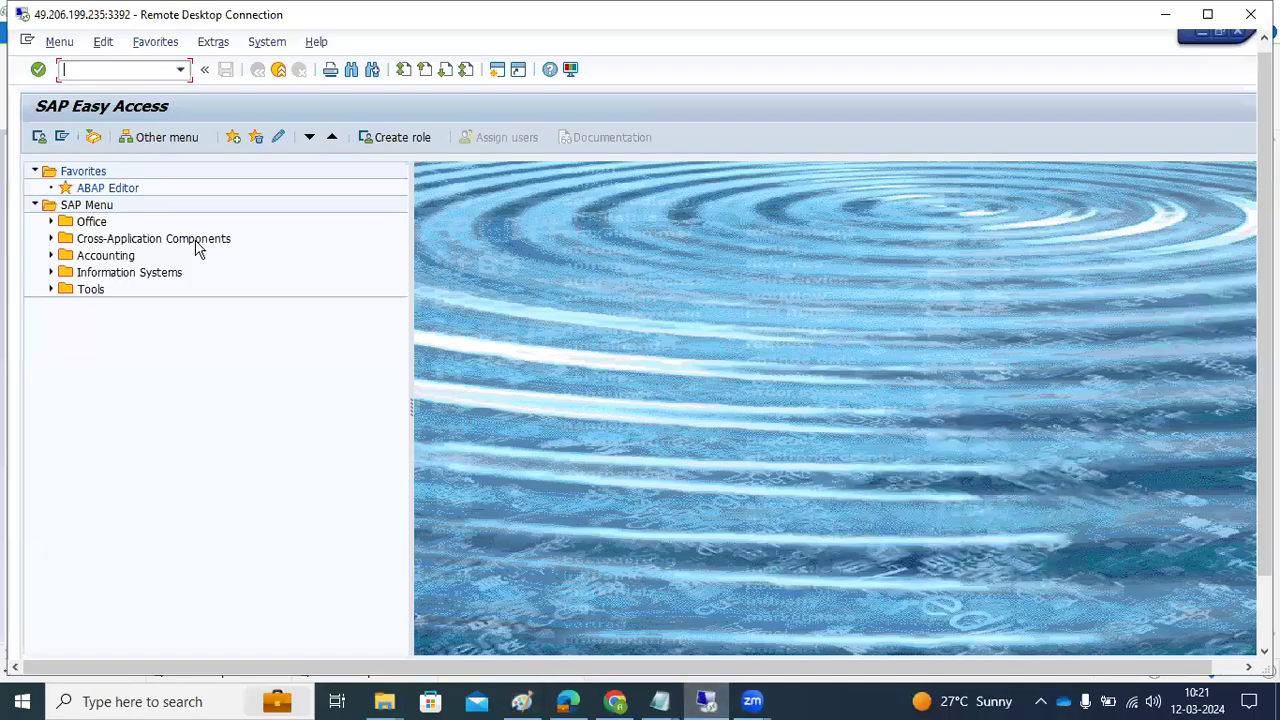
{"action": "type", "text": "bd54"}
{"action": "key", "text": "Return"}
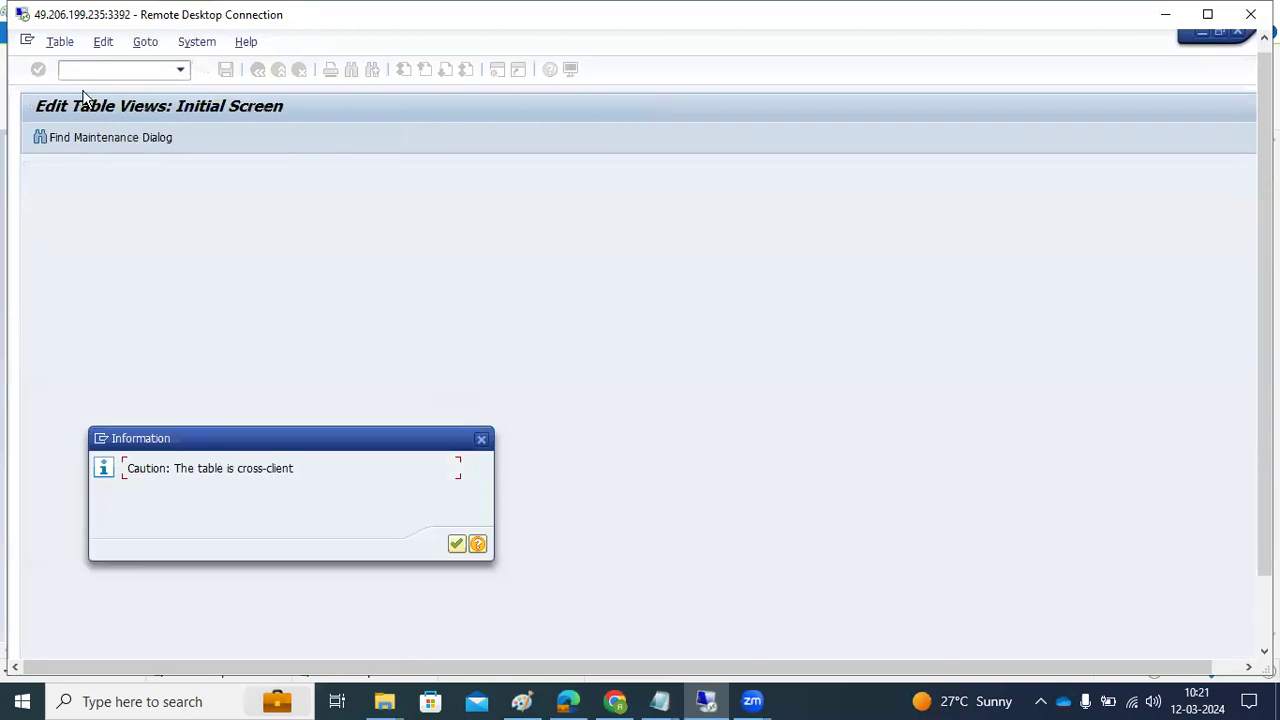
{"action": "left_click", "coordinate": [457, 544]}
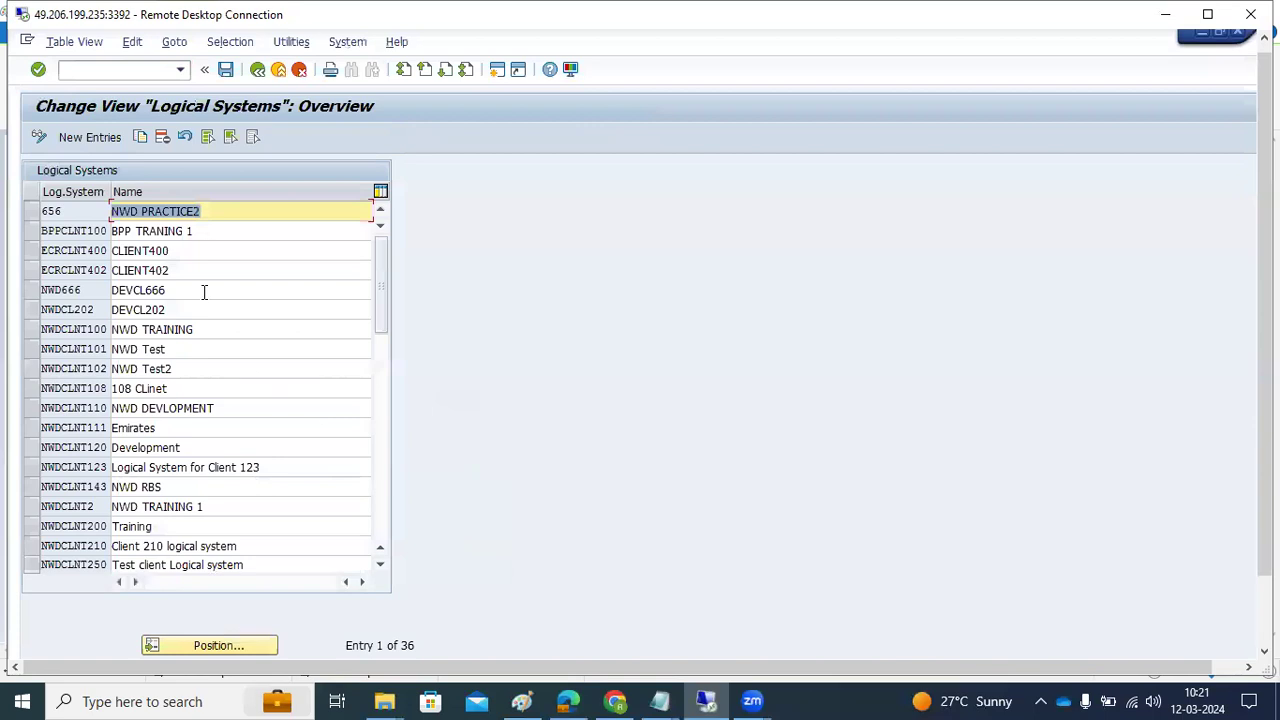
{"action": "left_click", "coordinate": [89, 139]}
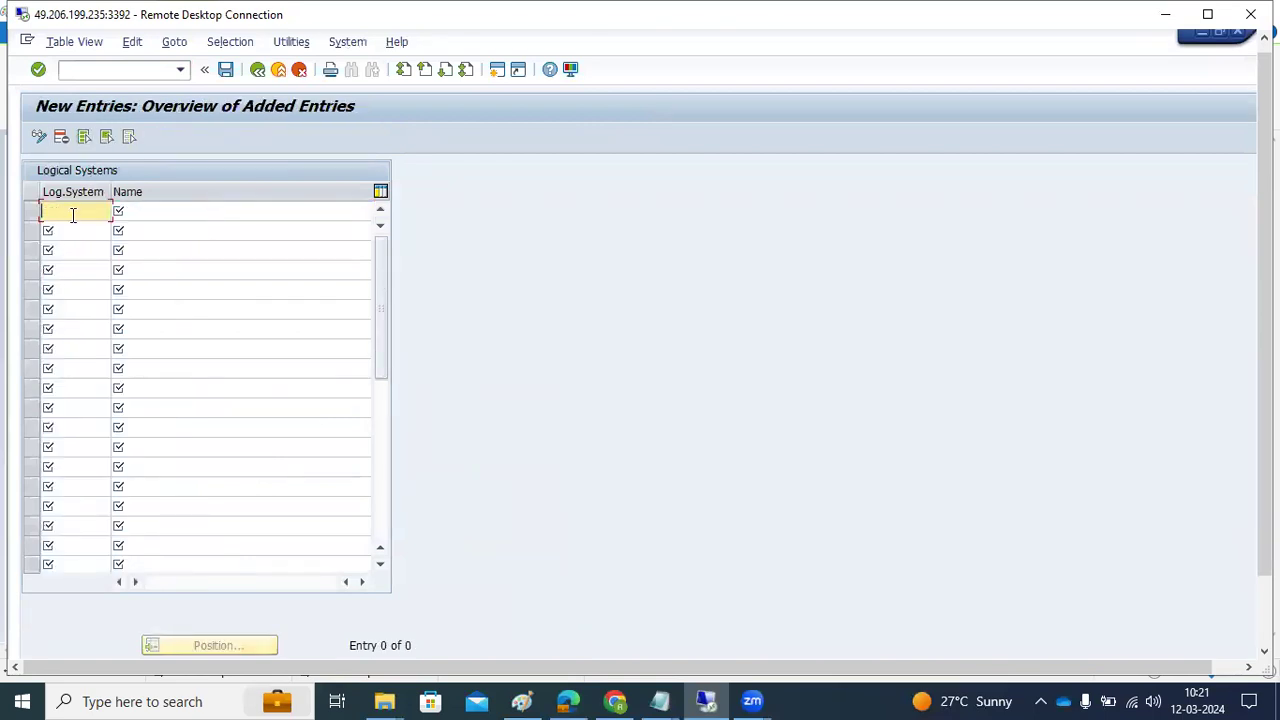
Enter logical system NWDCLNT200 named 'NWD 200' and try to save it
{"action": "type", "text": "NWDCLNT2"}
{"action": "key", "text": "Tab"}
{"action": "type", "text": "NWD 200"}
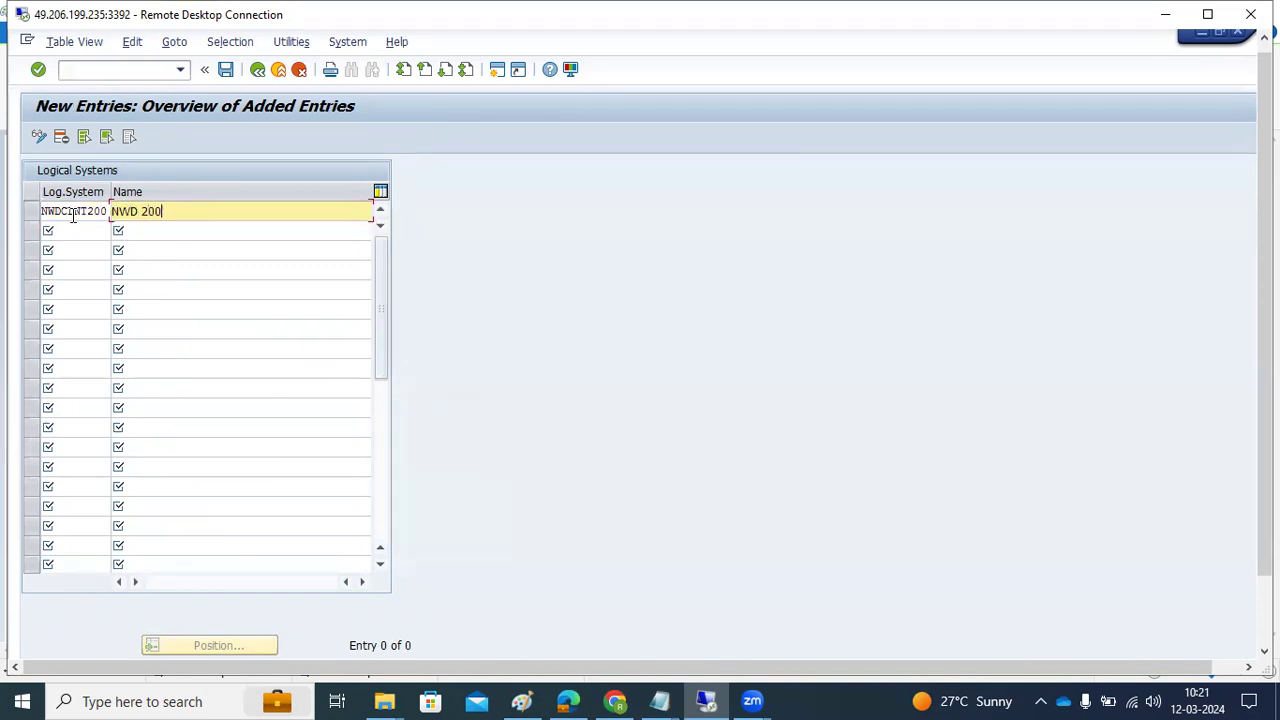
{"action": "left_click_drag", "start_coordinate": [52, 212], "coordinate": [106, 208]}
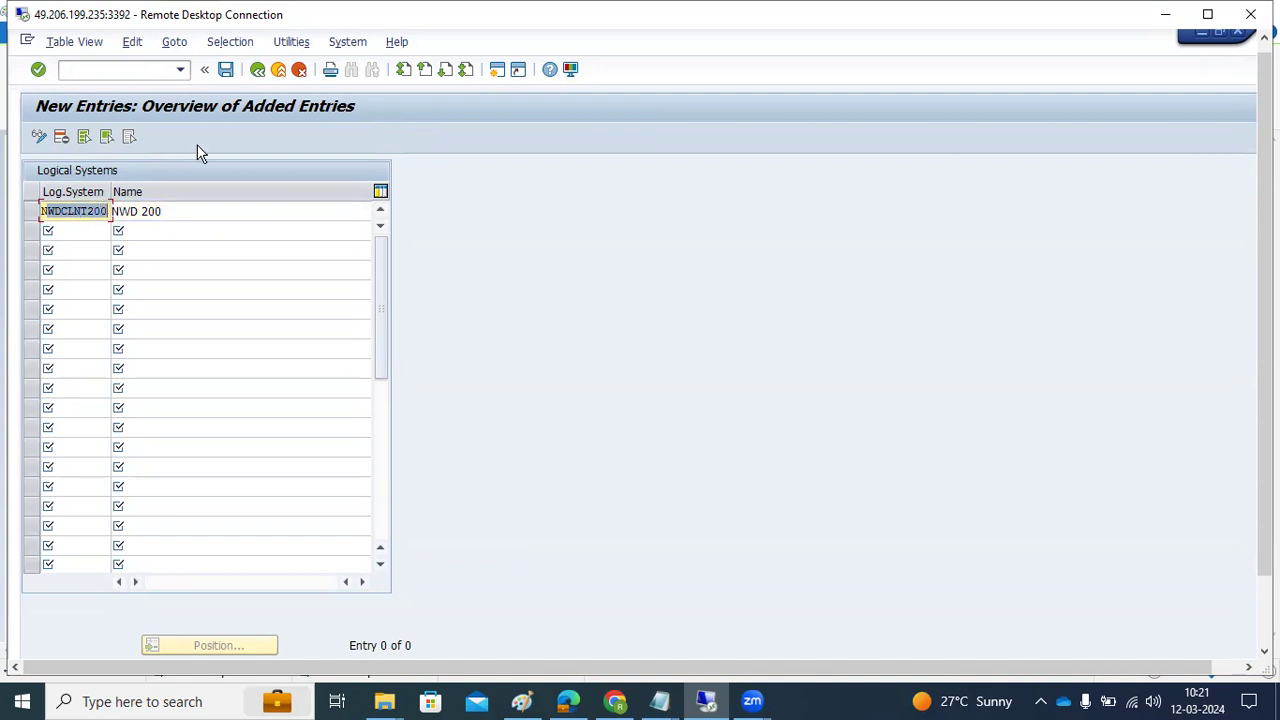
{"action": "left_click", "coordinate": [225, 71]}
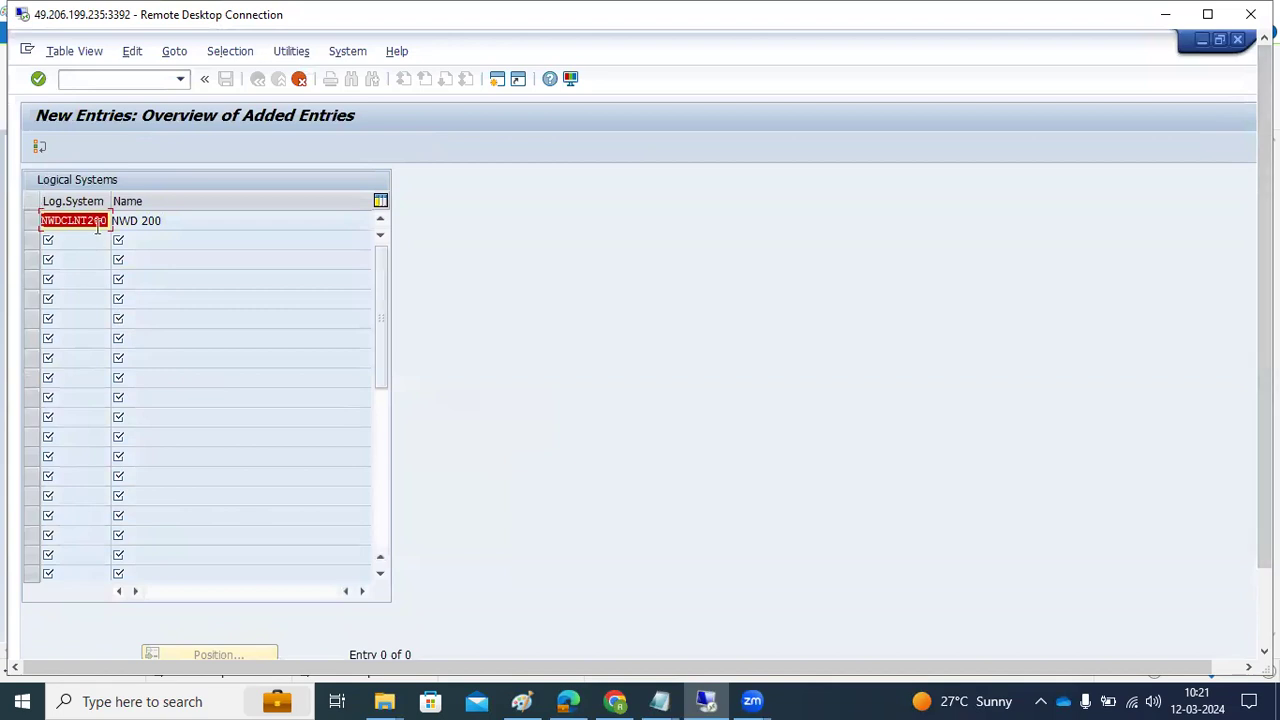
Change the rejected entry's client number to 400, then discard the new entry
{"action": "left_click", "coordinate": [102, 223]}
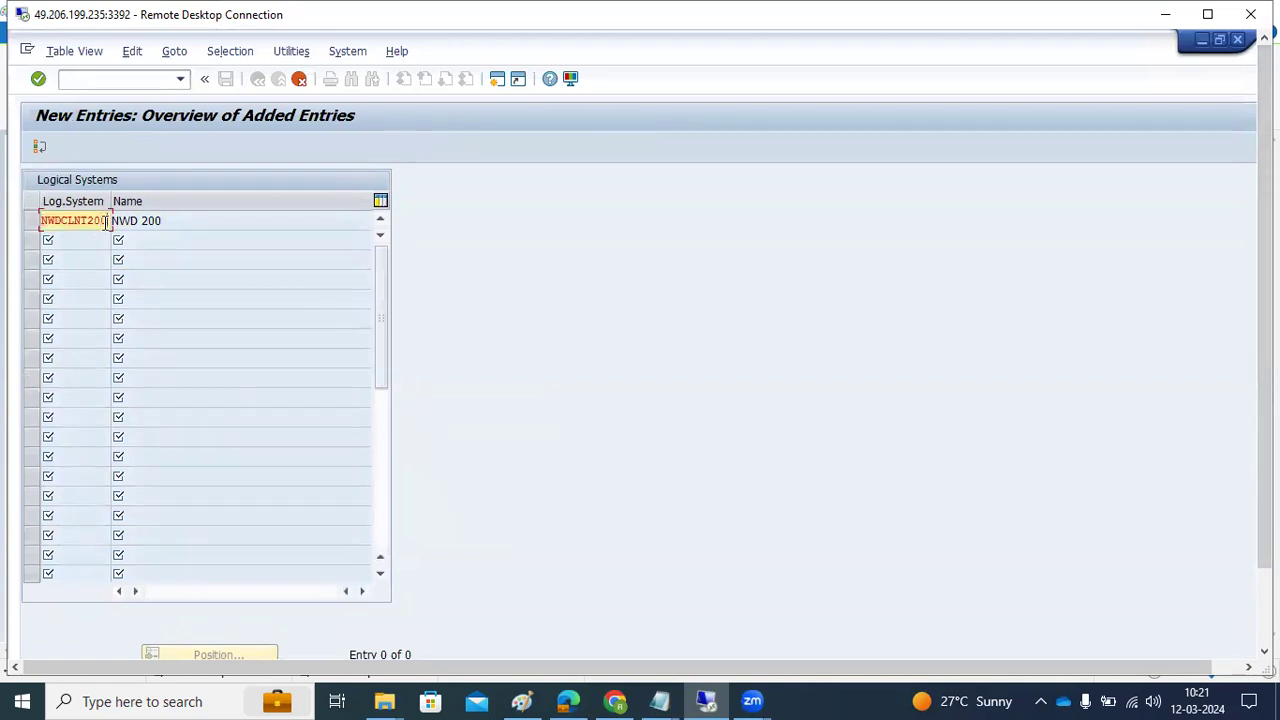
{"action": "key", "text": "BackSpace"}
{"action": "key", "text": "BackSpace"}
{"action": "key", "text": "BackSpace"}
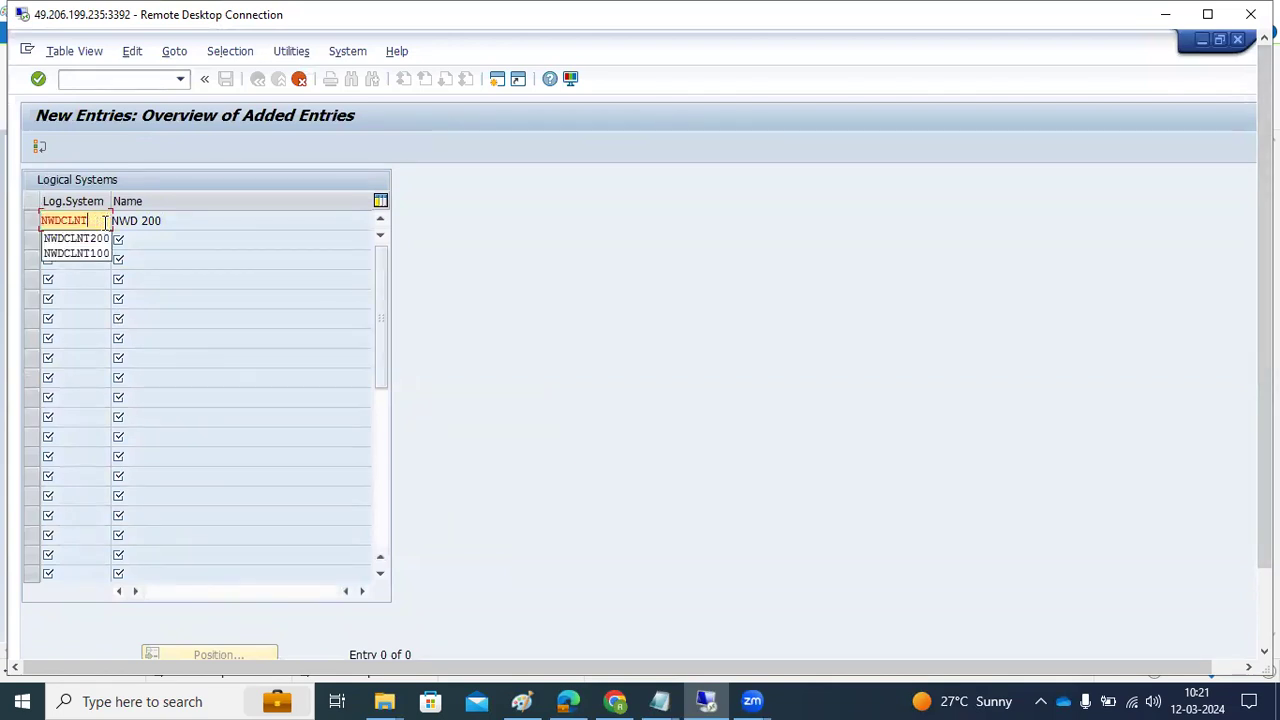
{"action": "type", "text": "400"}
{"action": "key", "text": "Return"}
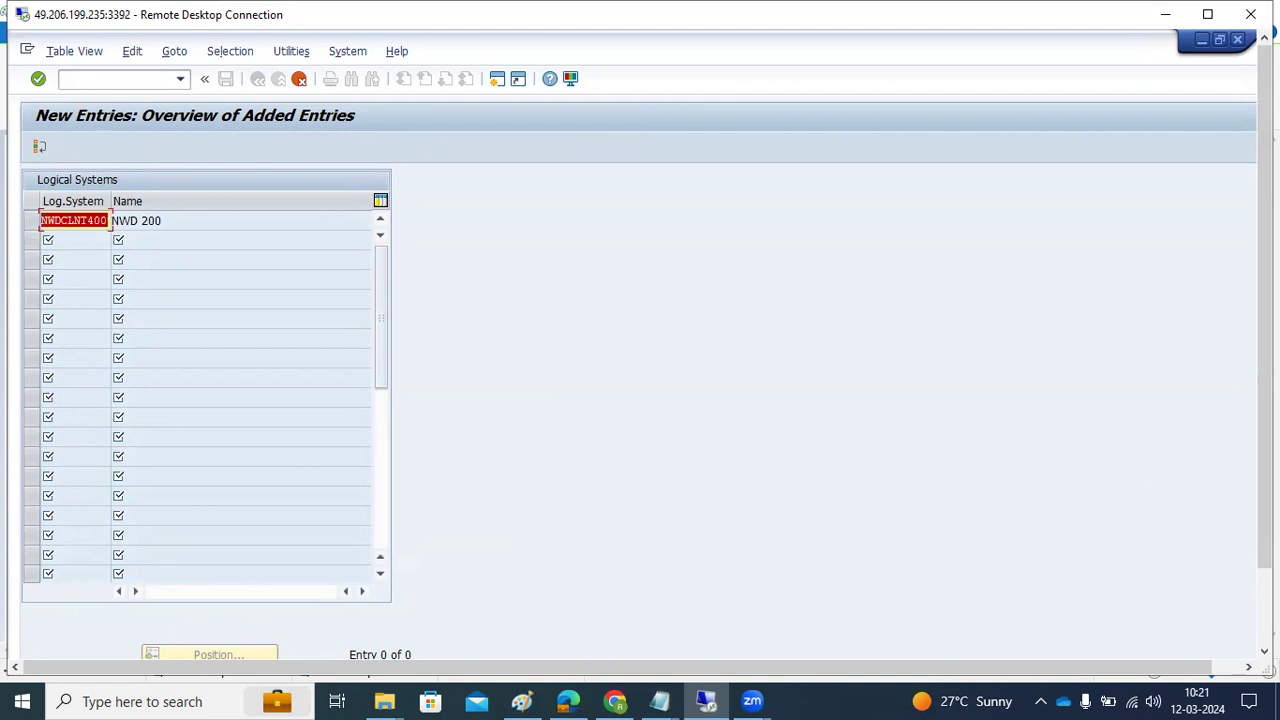
{"action": "left_click_drag", "start_coordinate": [1264, 474], "coordinate": [1231, 426]}
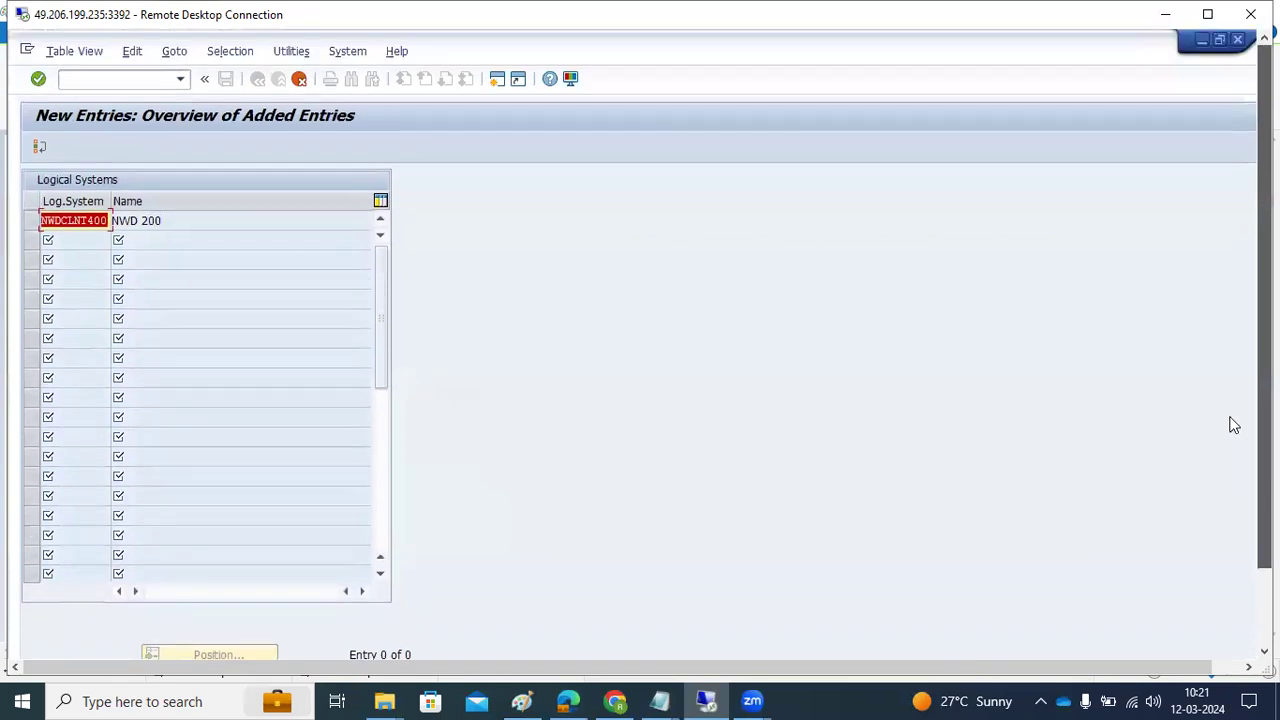
{"action": "left_click", "coordinate": [93, 220]}
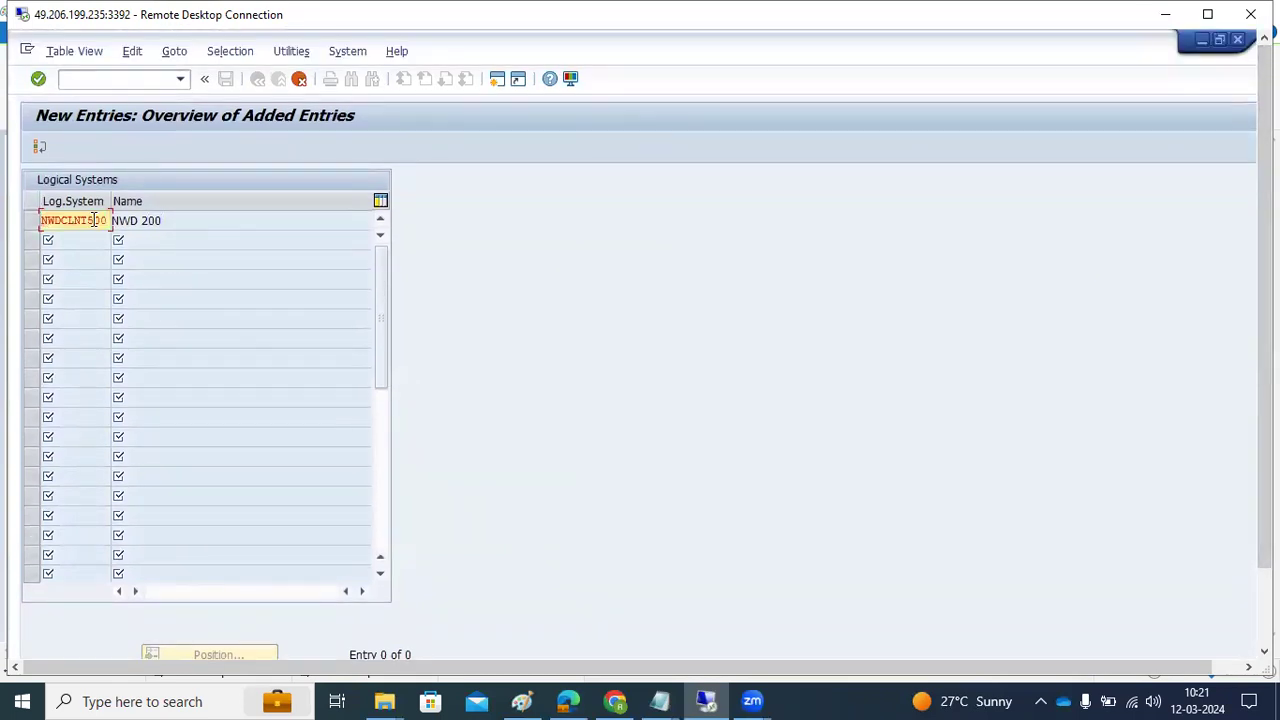
{"action": "double_click", "coordinate": [94, 220]}
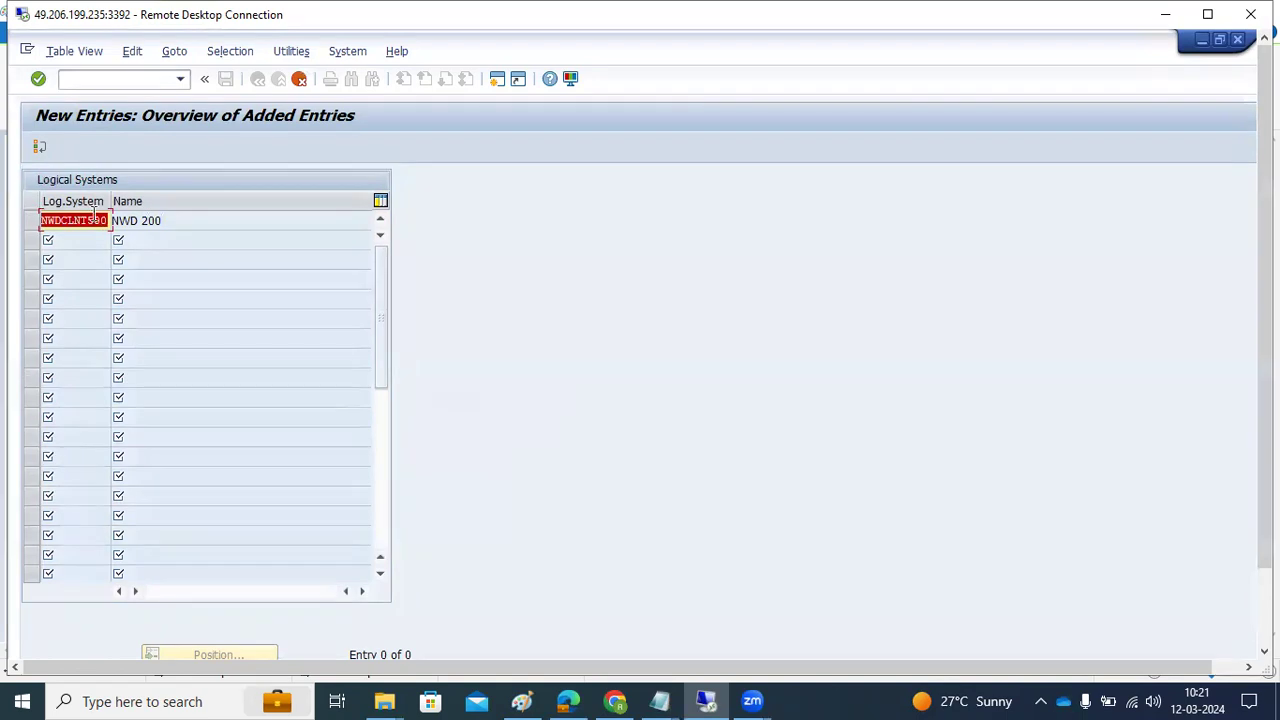
{"action": "left_click", "coordinate": [40, 149]}
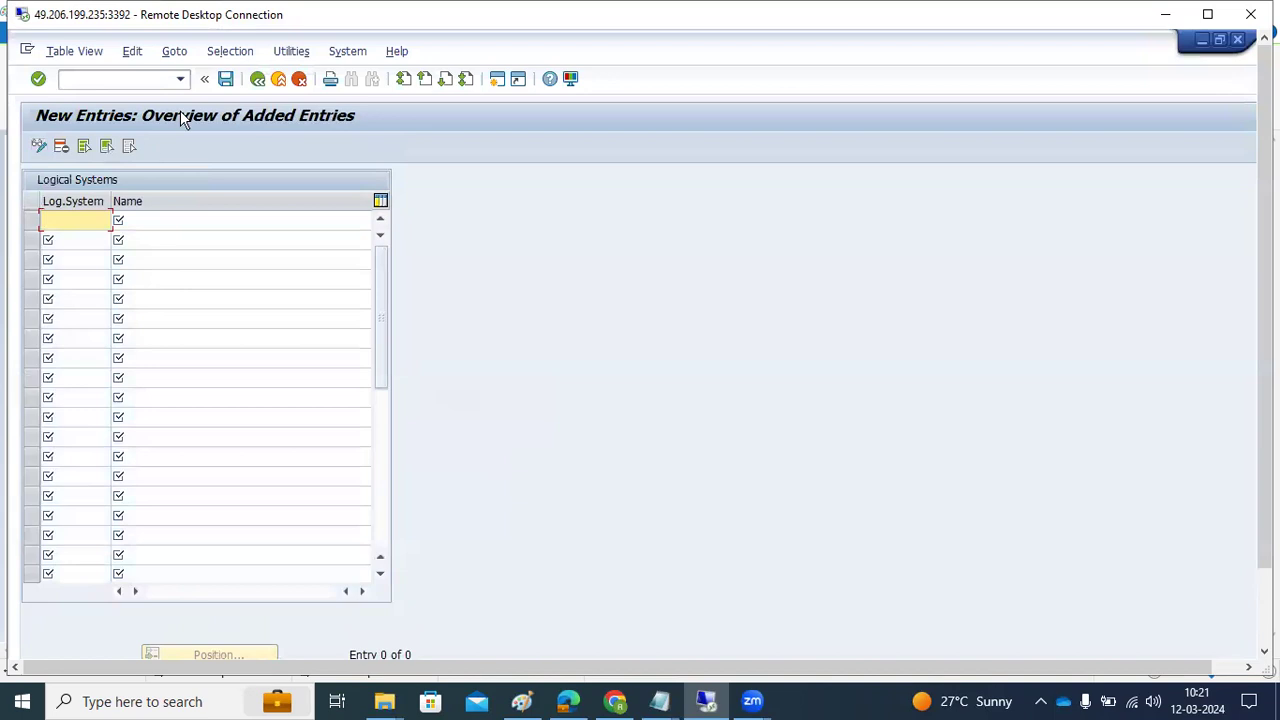
Review the 36 existing logical systems in the overview, then go back to SAP Easy Access
{"action": "left_click", "coordinate": [257, 80]}
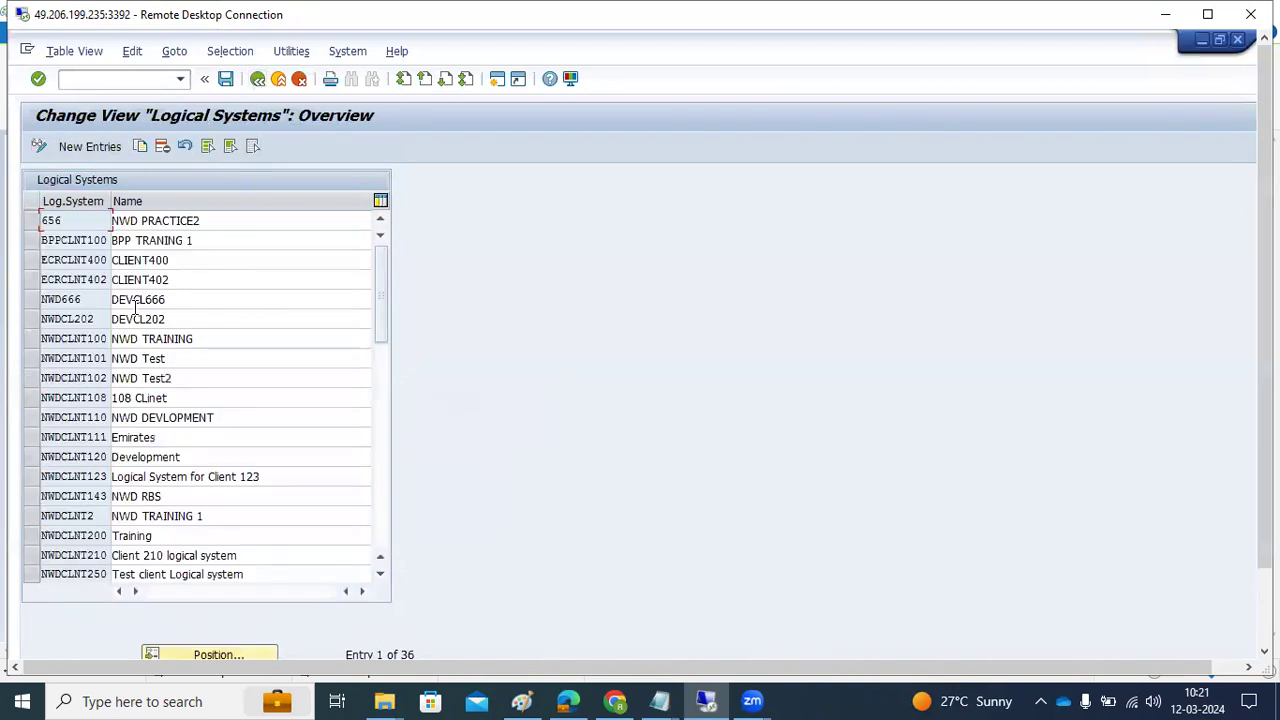
{"action": "left_click_drag", "start_coordinate": [60, 339], "coordinate": [106, 339]}
{"action": "scroll", "coordinate": [80, 480], "scroll_direction": "down", "scroll_amount": 1}
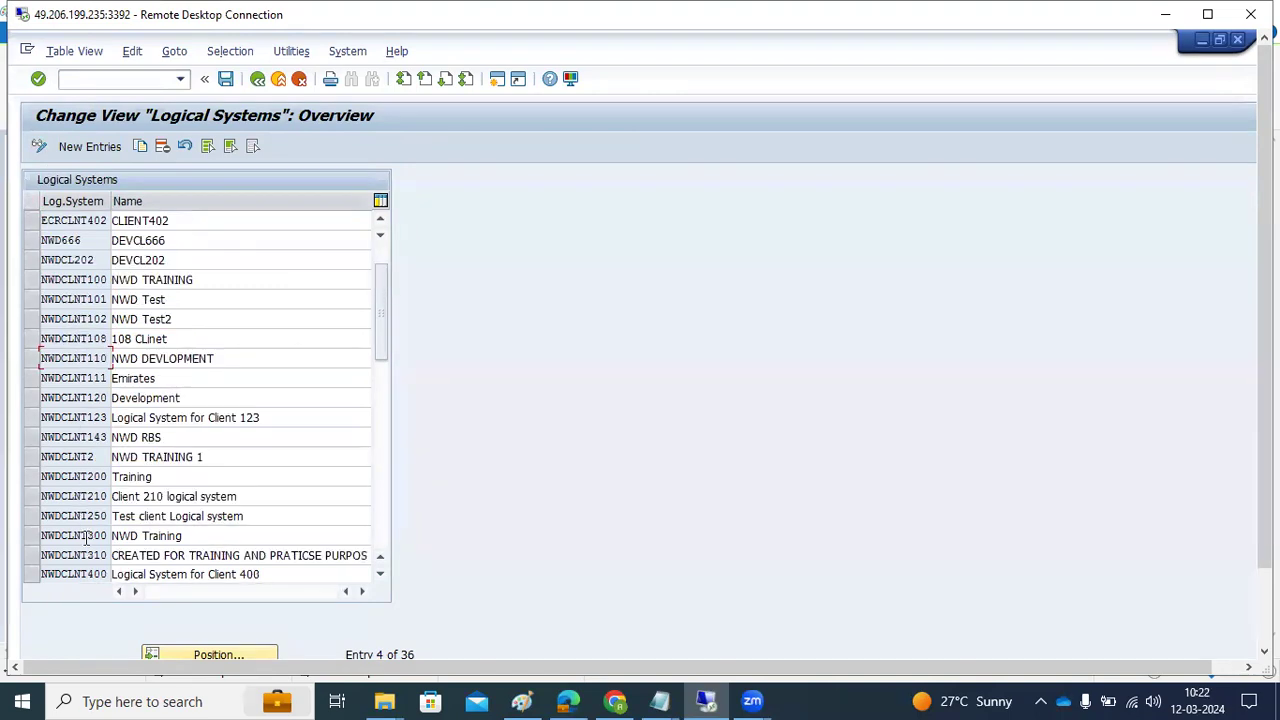
{"action": "scroll", "coordinate": [95, 565], "scroll_direction": "down", "scroll_amount": 2}
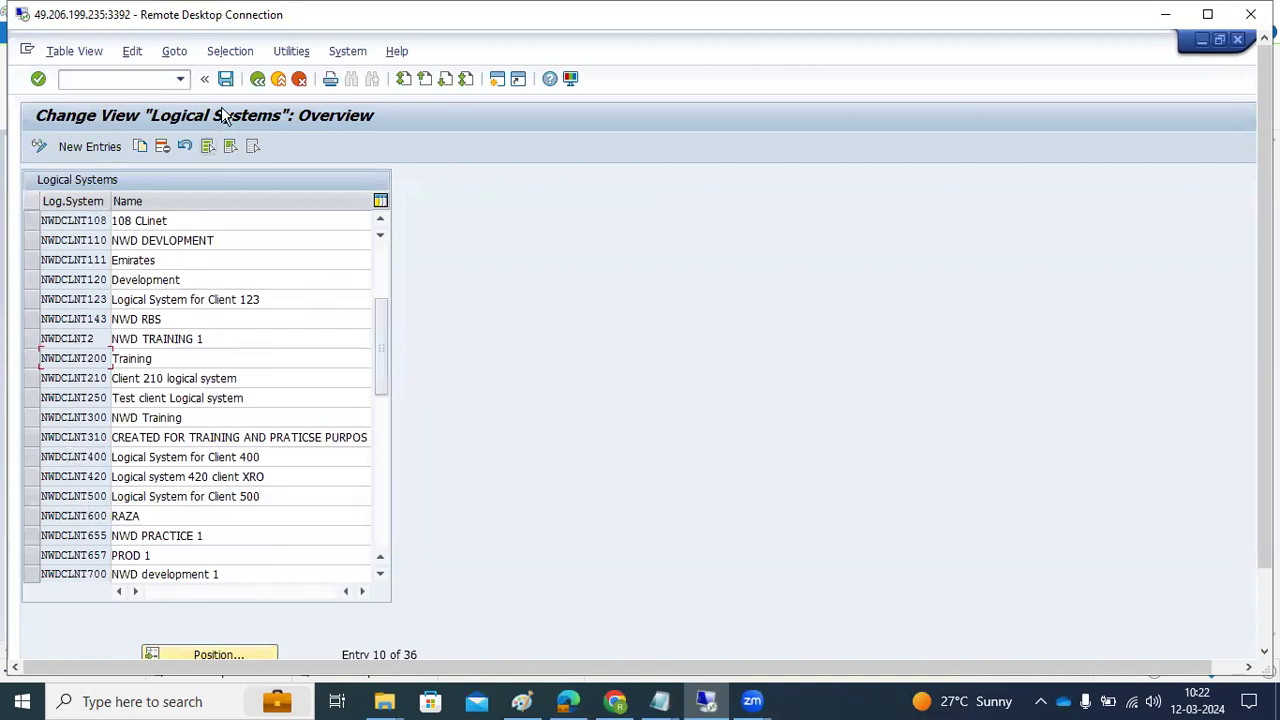
{"action": "left_click", "coordinate": [257, 79]}
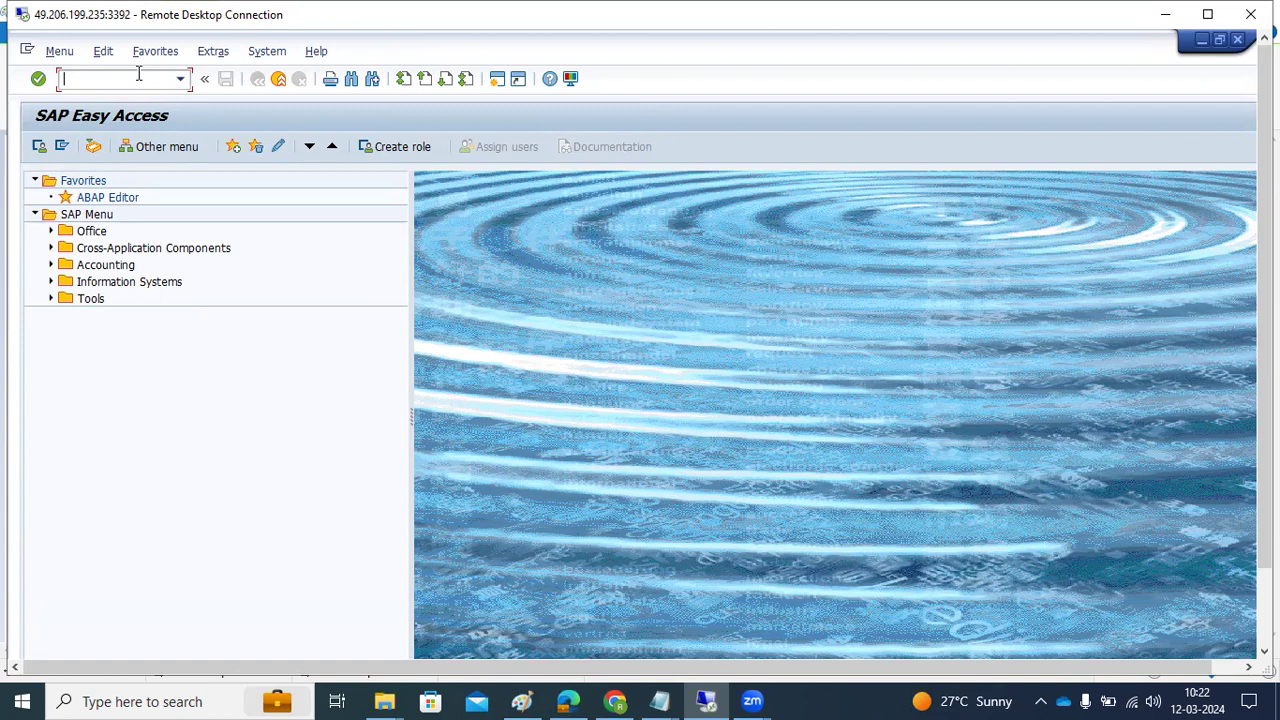
Run BD54, accept the cross-client caution, and start a new logical system entry
{"action": "type", "text": "bd54"}
{"action": "key", "text": "Return"}
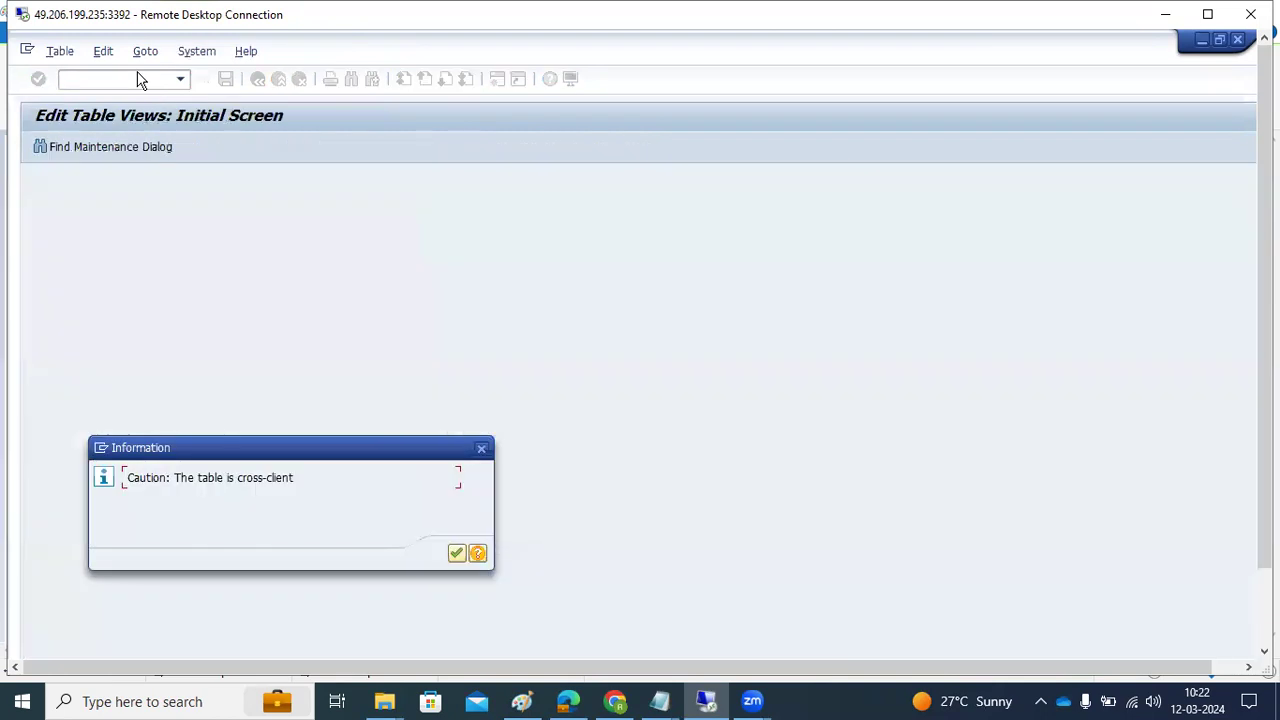
{"action": "key", "text": "Return"}
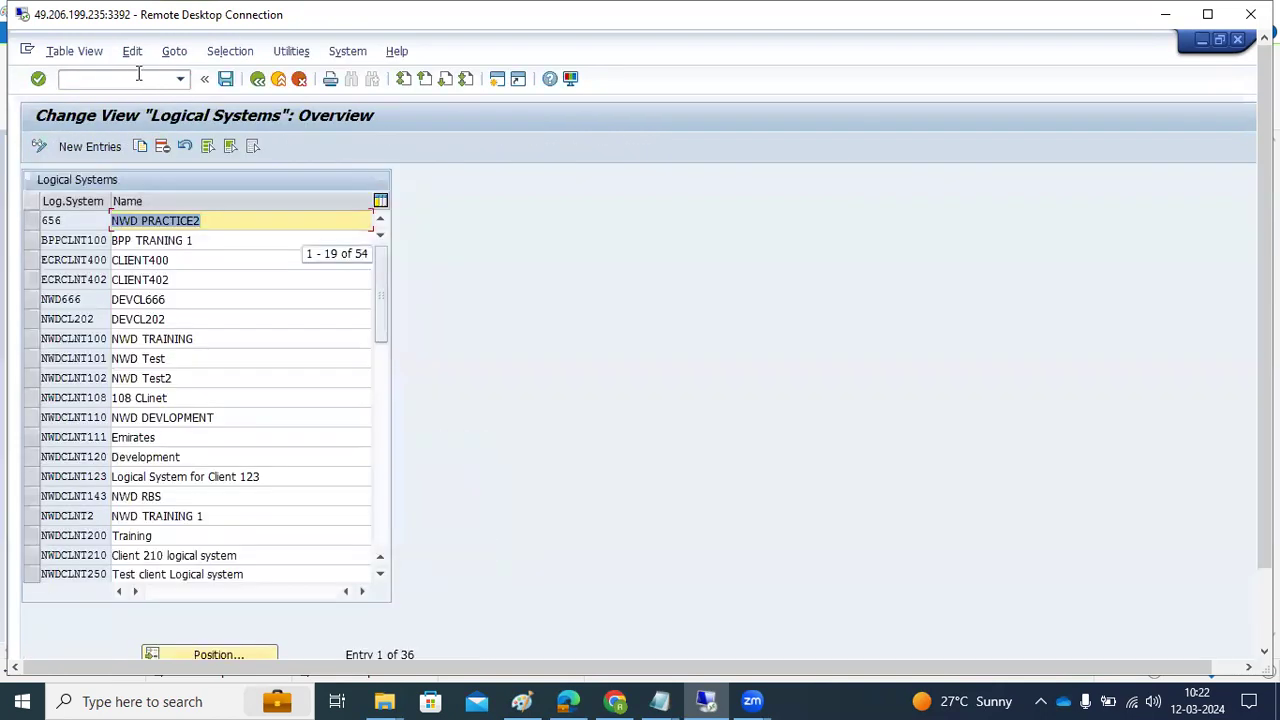
{"action": "left_click", "coordinate": [90, 146]}
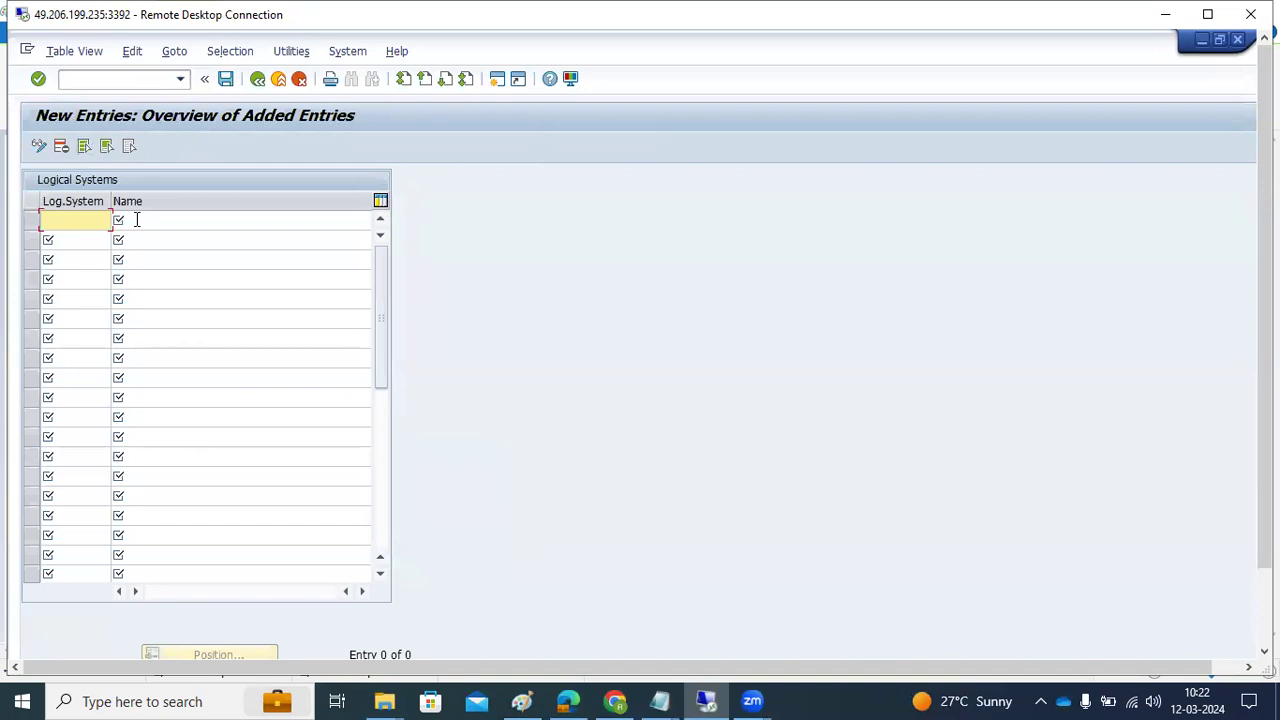
Enter logical system NWDCLNT700 named 'NWD 700' and check the row
{"action": "type", "text": "NWD"}
{"action": "left_click", "coordinate": [61, 239]}
{"action": "key", "text": "BackSpace"}
{"action": "key", "text": "BackSpace"}
{"action": "key", "text": "BackSpace"}
{"action": "type", "text": "700"}
{"action": "key", "text": "Tab"}
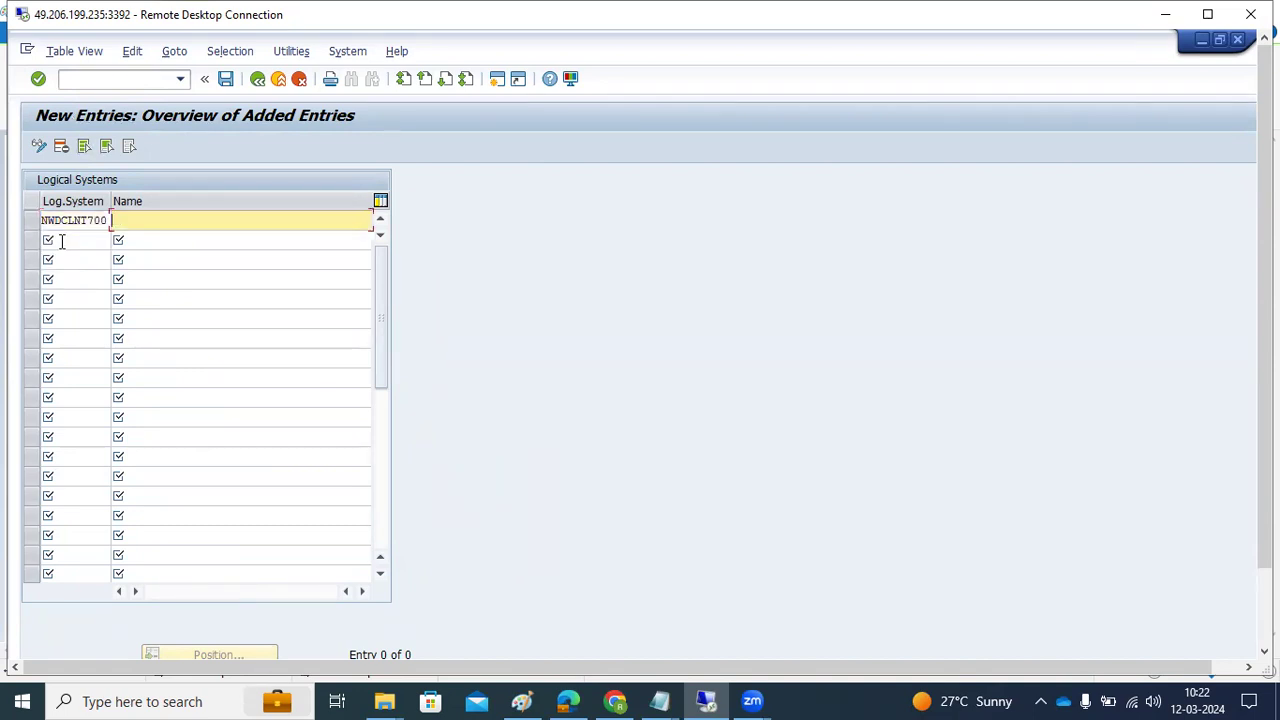
{"action": "type", "text": "NWD "}
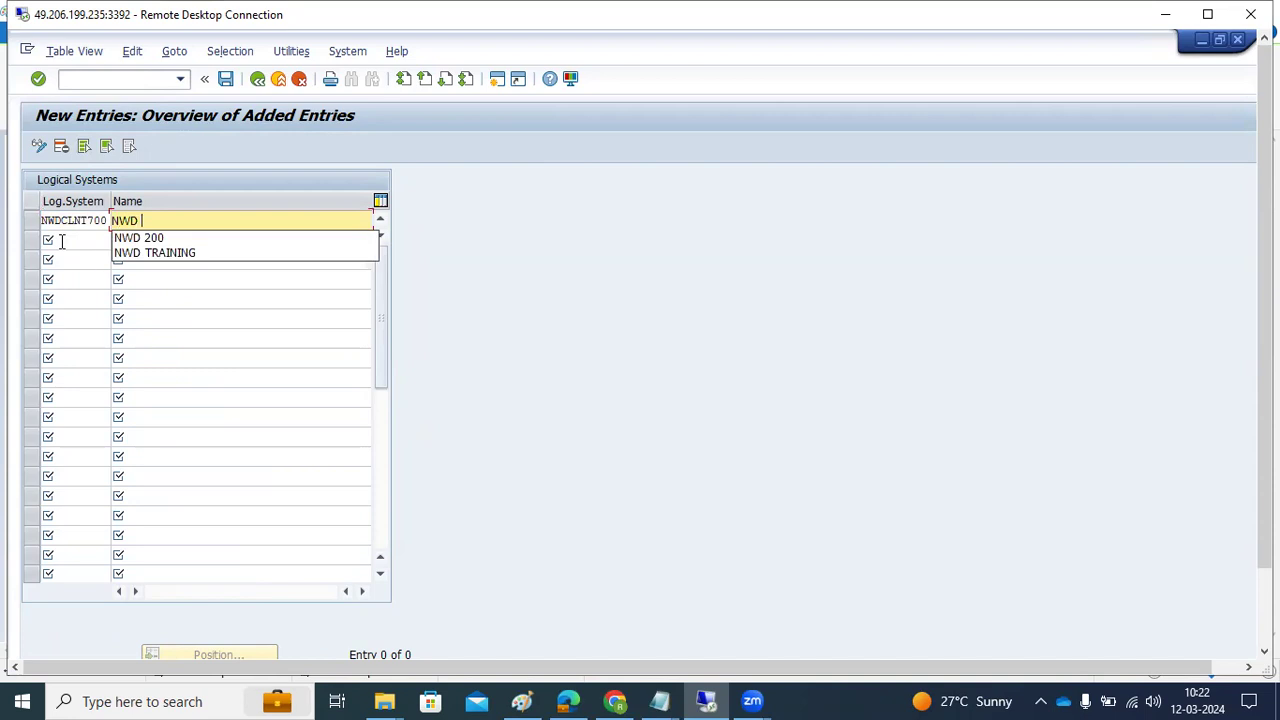
{"action": "type", "text": "700"}
{"action": "key", "text": "Return"}
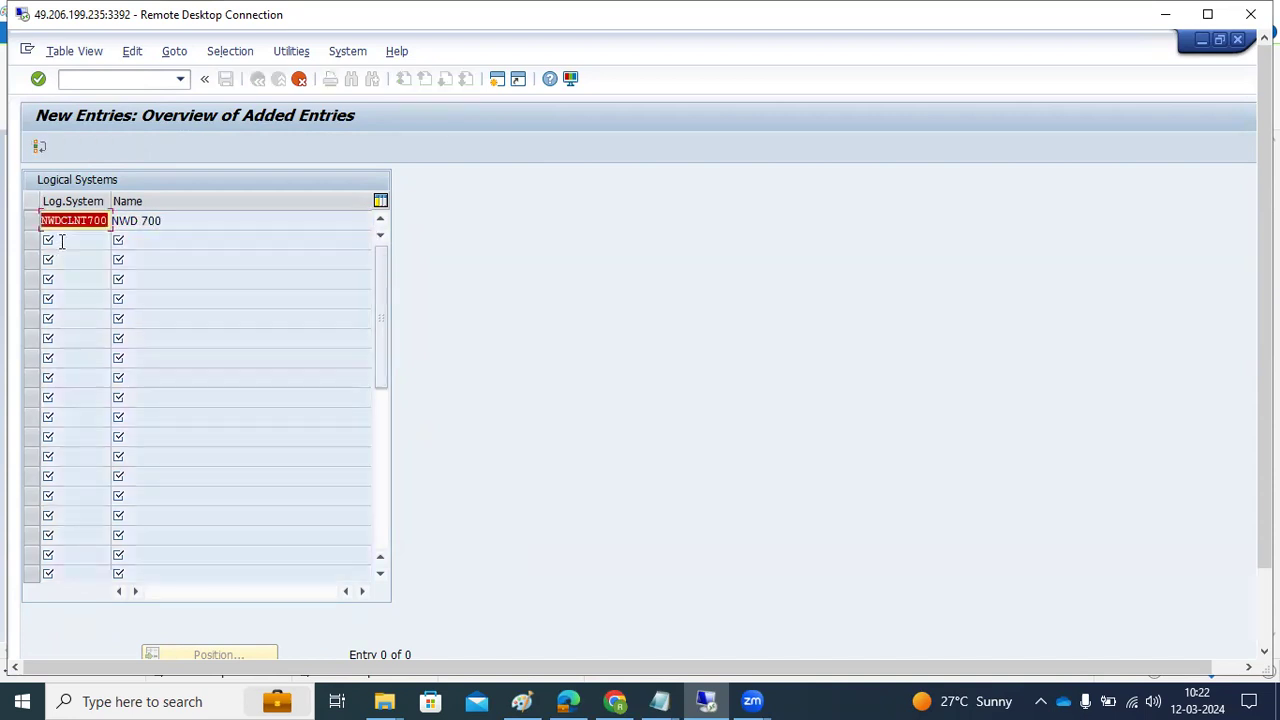
Correct the entry to logical system NWDCLNT900 named 'NWD 900'
{"action": "left_click", "coordinate": [96, 222]}
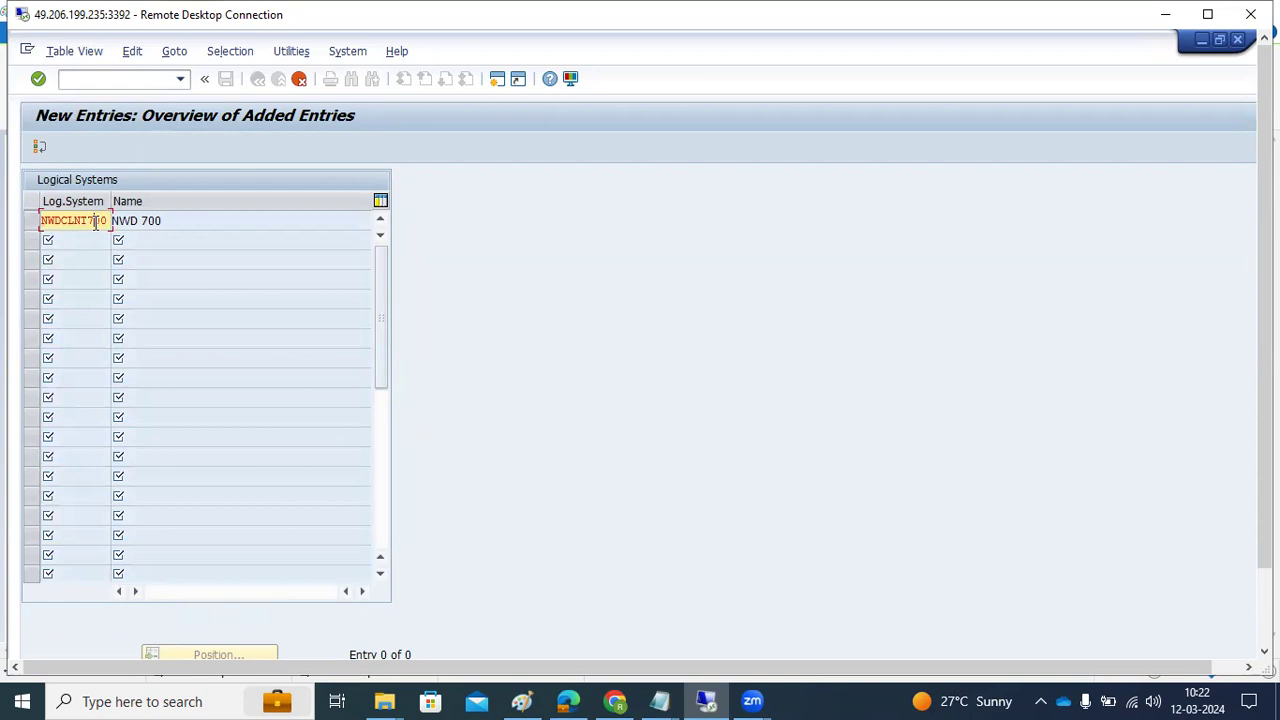
{"action": "key", "text": "Return"}
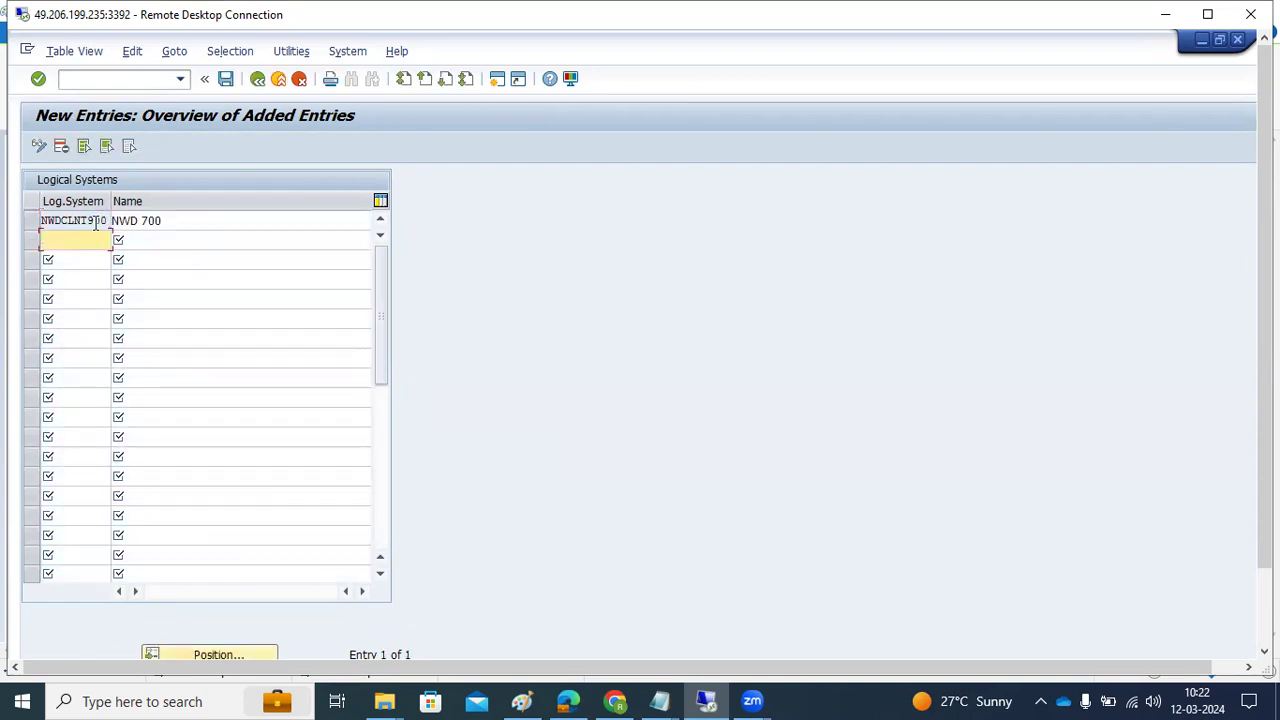
{"action": "left_click", "coordinate": [142, 221]}
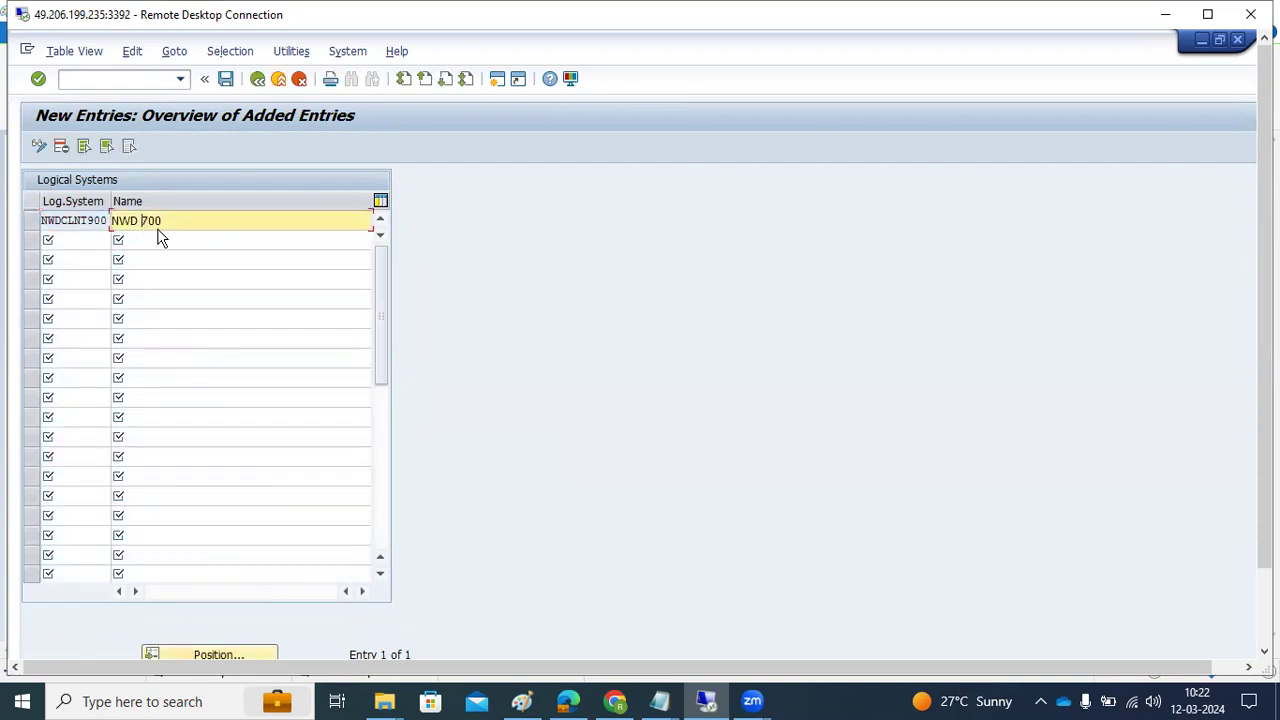
{"action": "type", "text": "9"}
Save the entry, accepting the proposed workbench request, transport warning and new task
{"action": "left_click", "coordinate": [226, 79]}
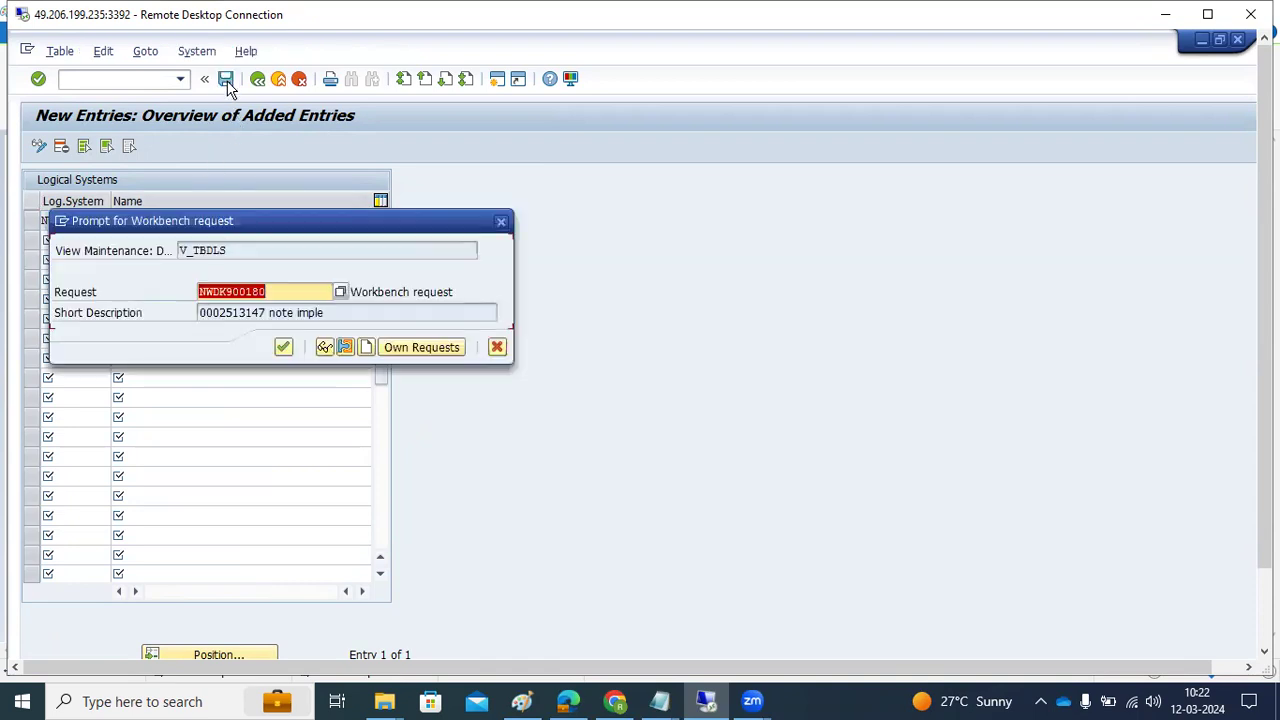
{"action": "left_click", "coordinate": [280, 293]}
{"action": "left_click", "coordinate": [283, 347]}
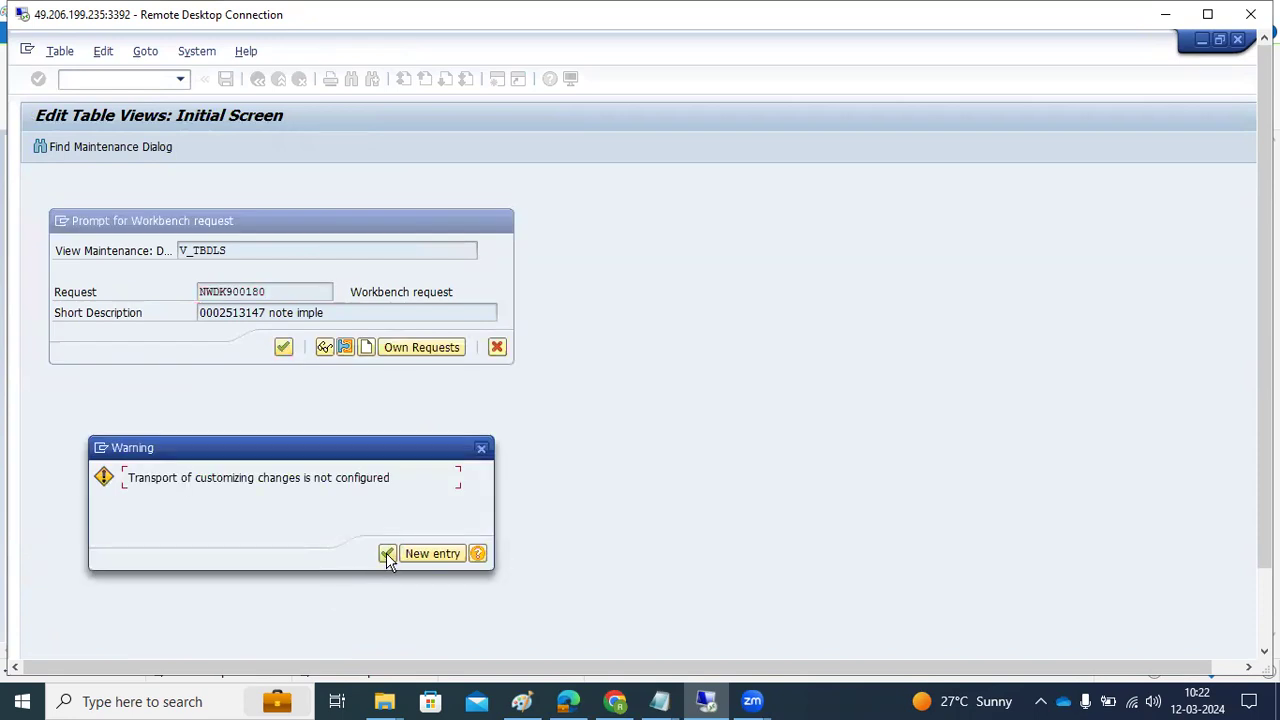
{"action": "left_click", "coordinate": [387, 555]}
{"action": "left_click", "coordinate": [389, 492]}
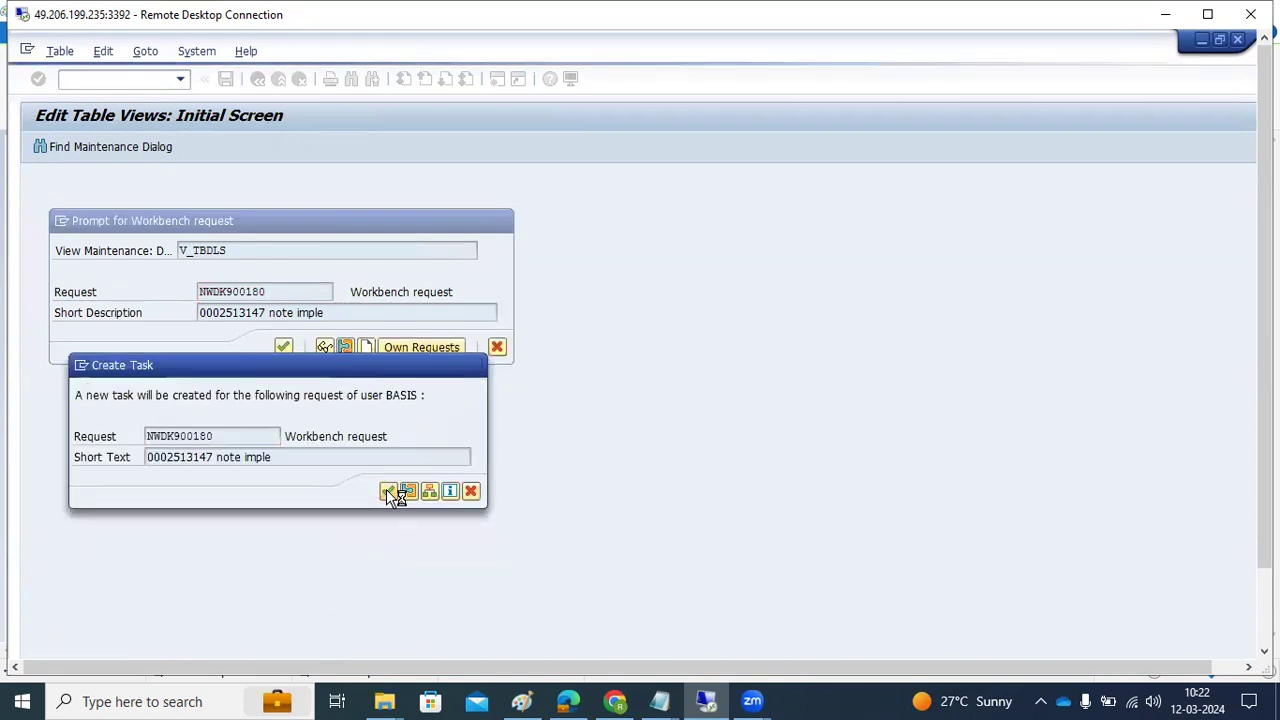
Confirm NWDCLNT900 appears in the logical systems list, then return to SAP Easy Access
{"action": "mouse_move", "coordinate": [1265, 470]}
{"action": "left_mouse_down"}
{"action": "mouse_move", "coordinate": [1265, 560]}
{"action": "mouse_move", "coordinate": [1265, 470]}
{"action": "left_mouse_up"}
{"action": "left_click", "coordinate": [50, 222]}
{"action": "left_click_drag", "start_coordinate": [50, 222], "coordinate": [104, 219]}
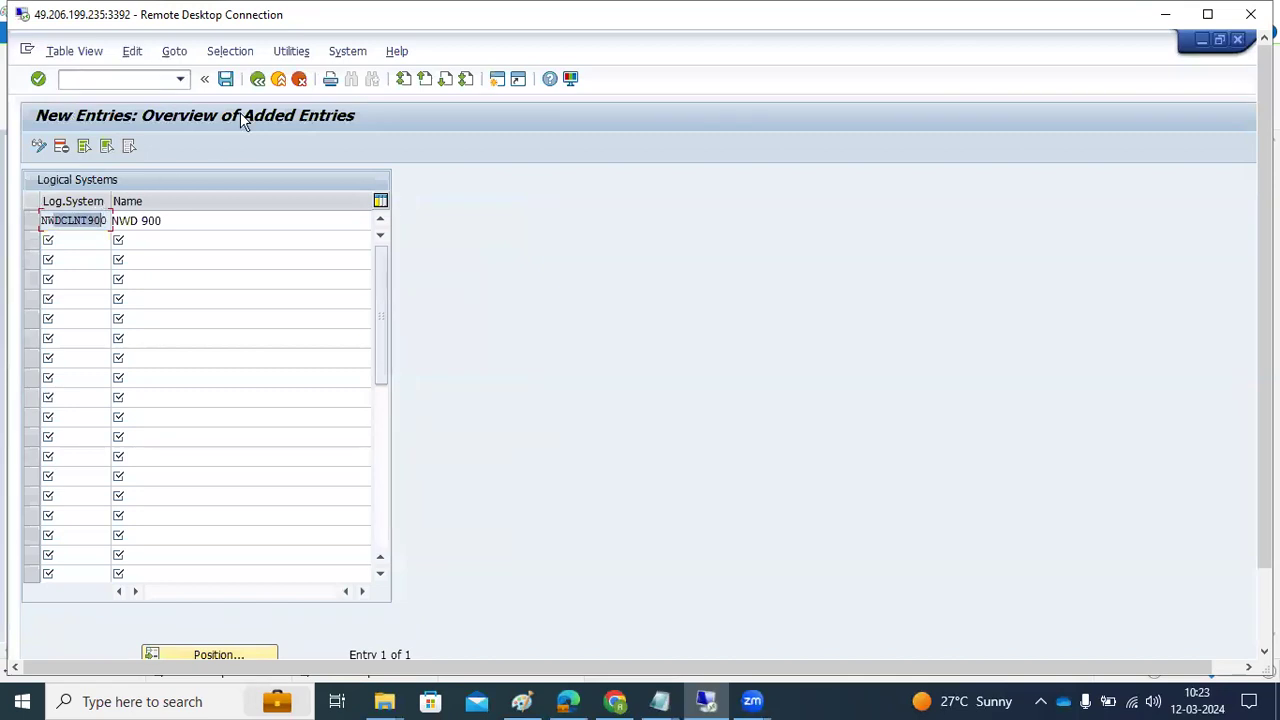
{"action": "left_click", "coordinate": [257, 80]}
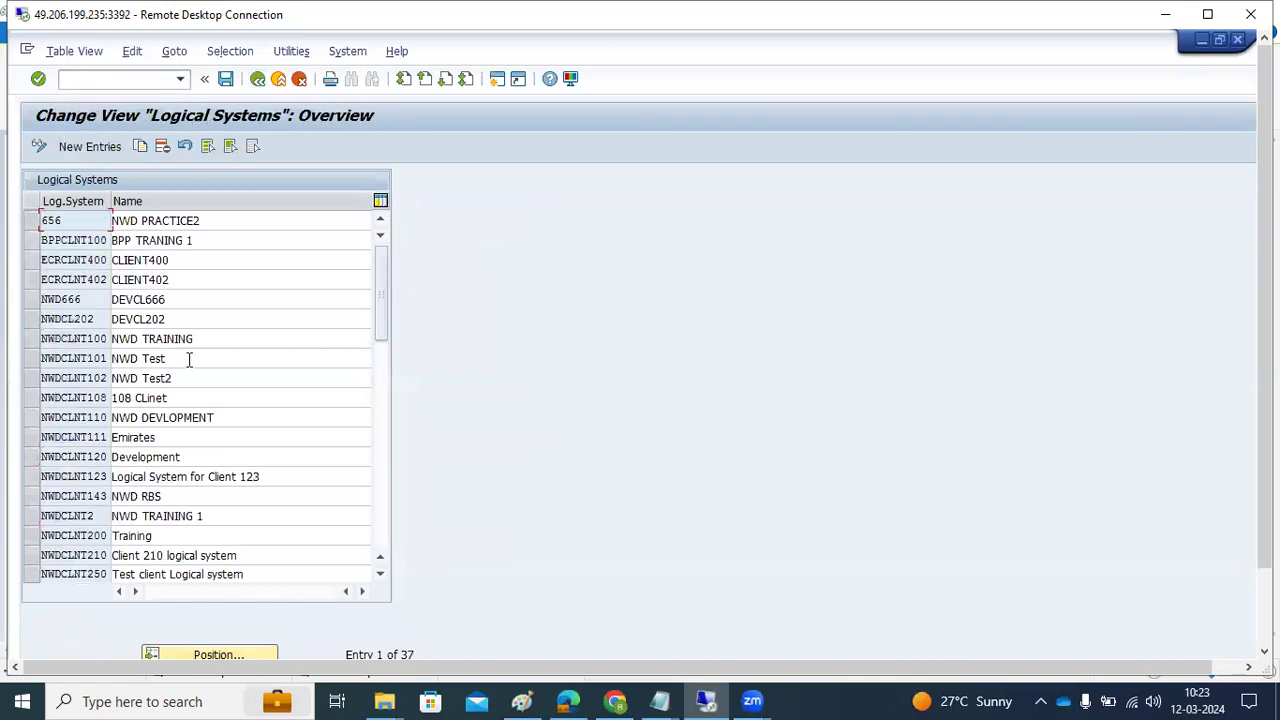
{"action": "scroll", "coordinate": [163, 450], "scroll_direction": "down", "scroll_amount": 6}
{"action": "scroll", "coordinate": [163, 446], "scroll_direction": "down", "scroll_amount": 4}
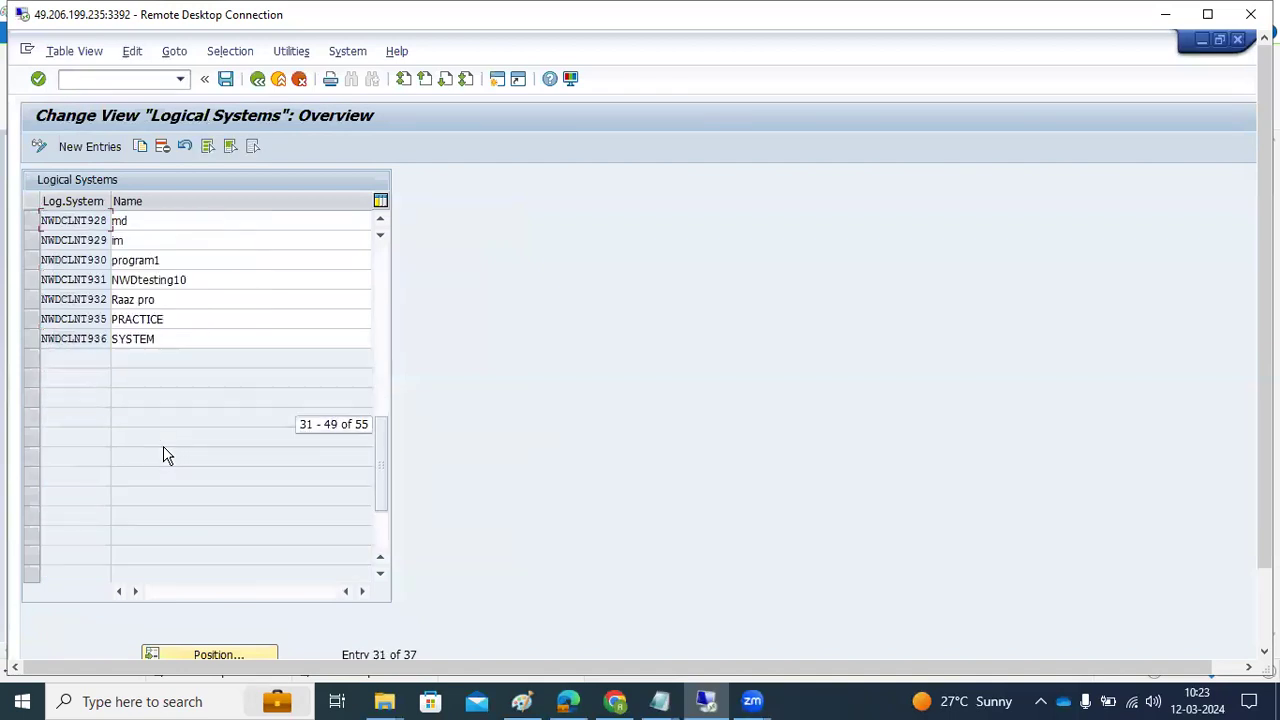
{"action": "scroll", "coordinate": [95, 305], "scroll_direction": "up", "scroll_amount": 2}
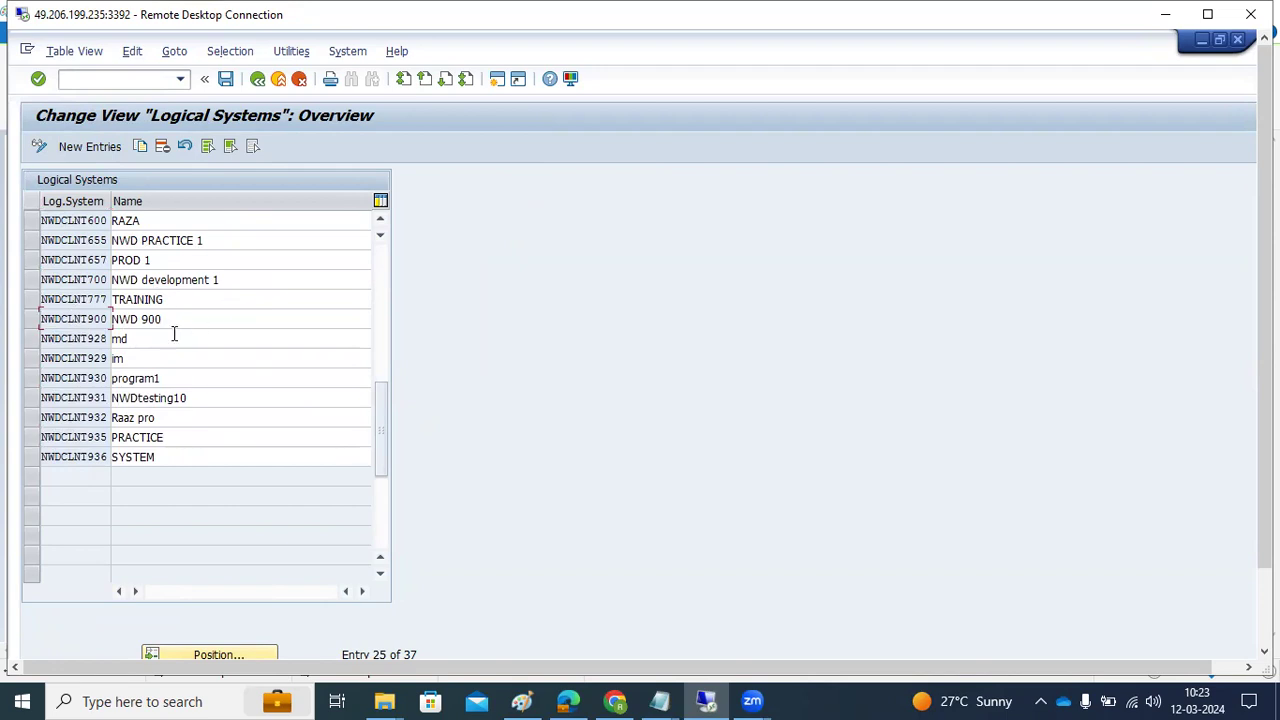
{"action": "left_click", "coordinate": [257, 84]}
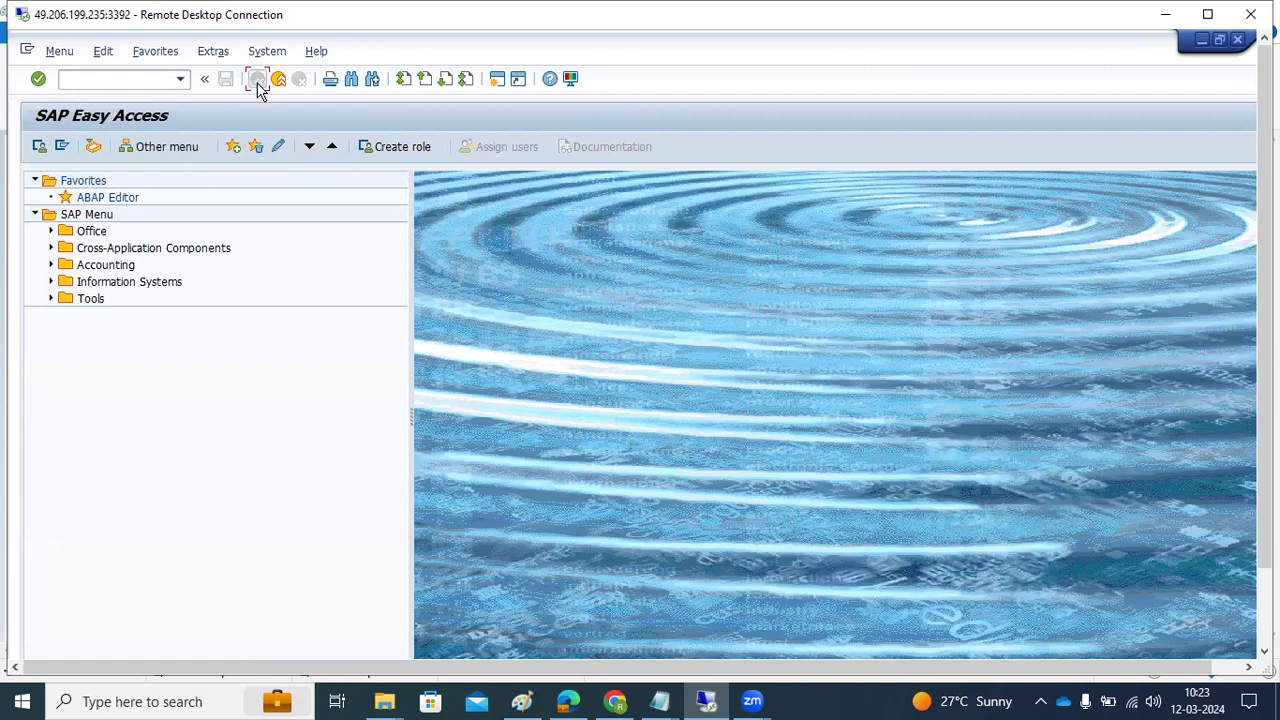
Open the SCC4 clients table in change mode and start a blank new client entry
{"action": "left_click", "coordinate": [112, 84]}
{"action": "key", "text": "Return"}
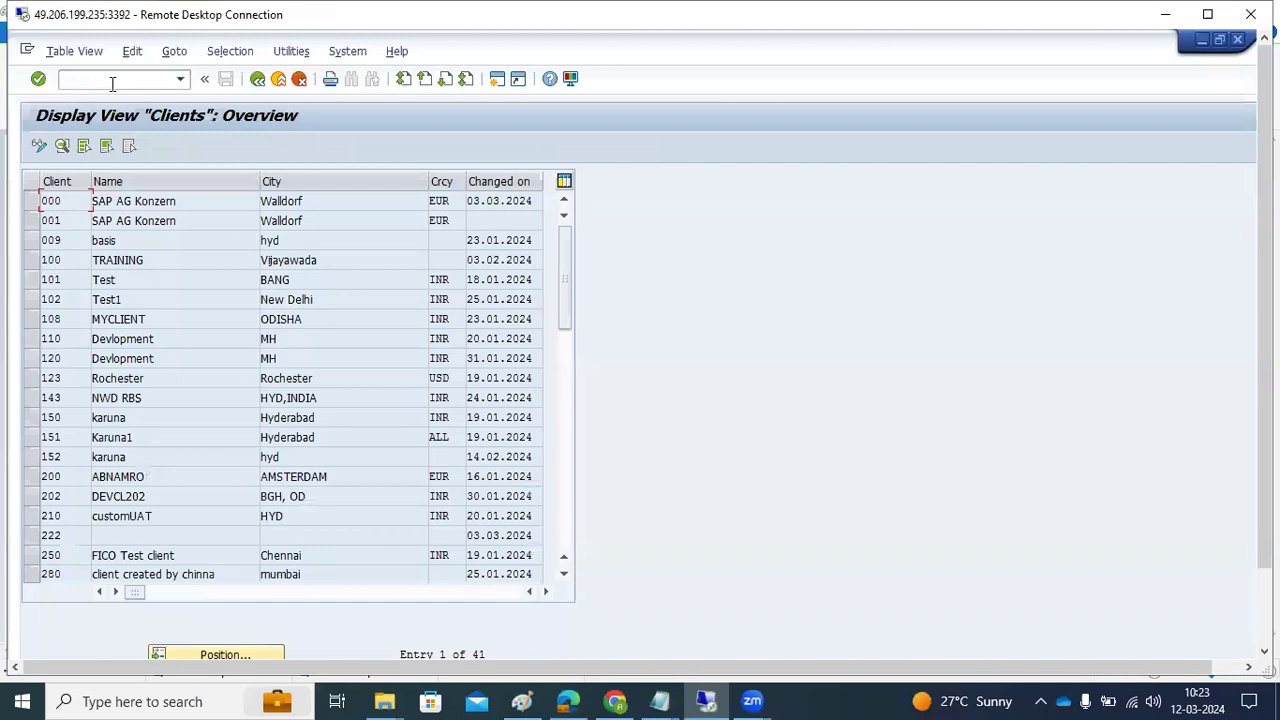
{"action": "left_click", "coordinate": [38, 146]}
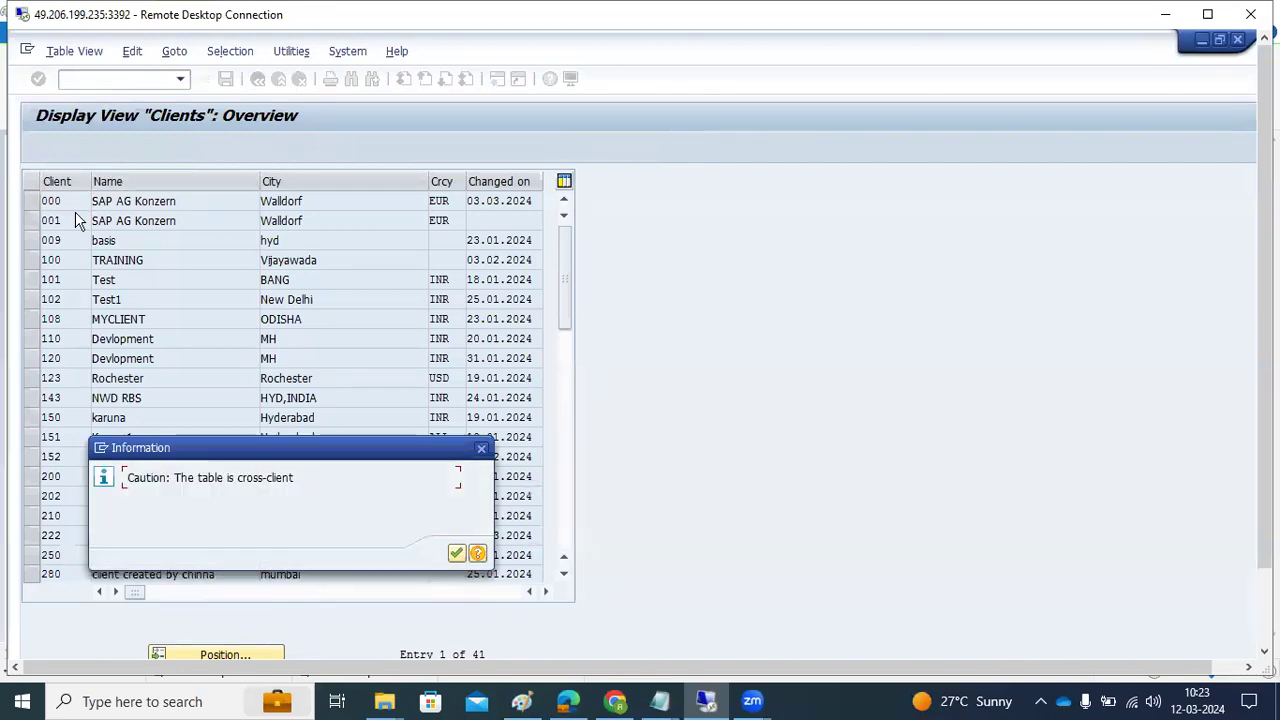
{"action": "left_click", "coordinate": [456, 555]}
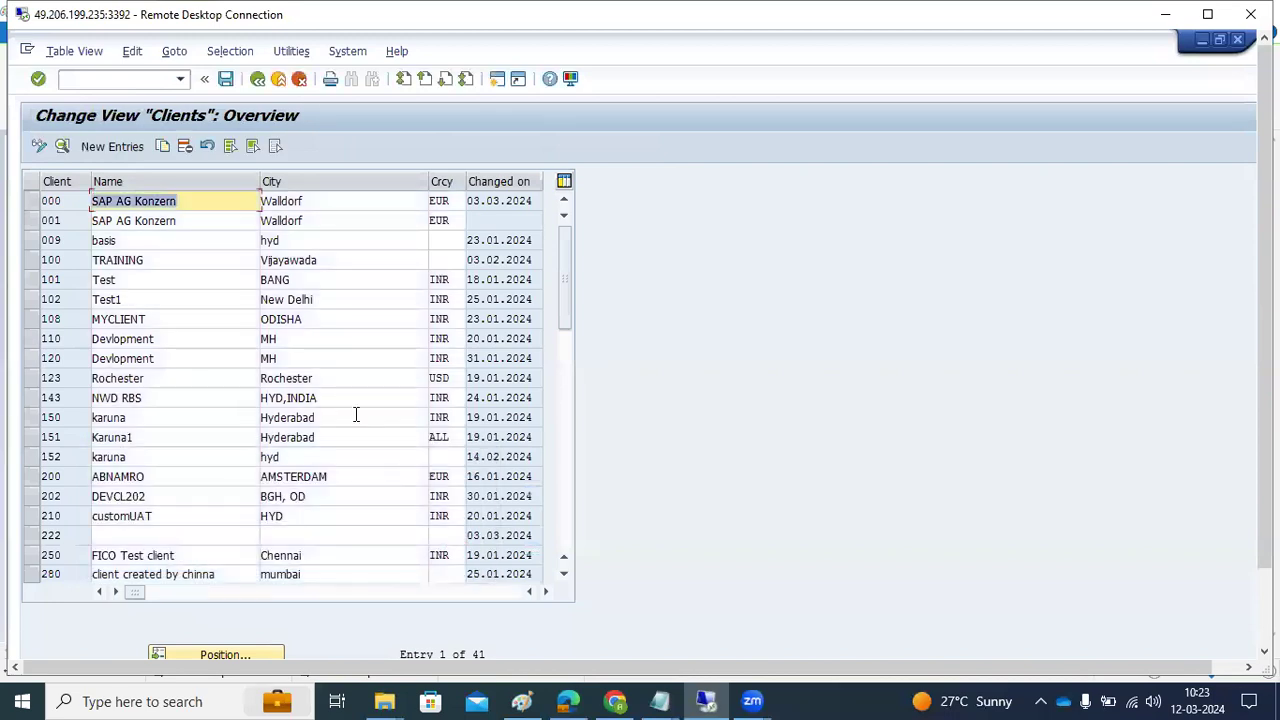
{"action": "left_click", "coordinate": [112, 147]}
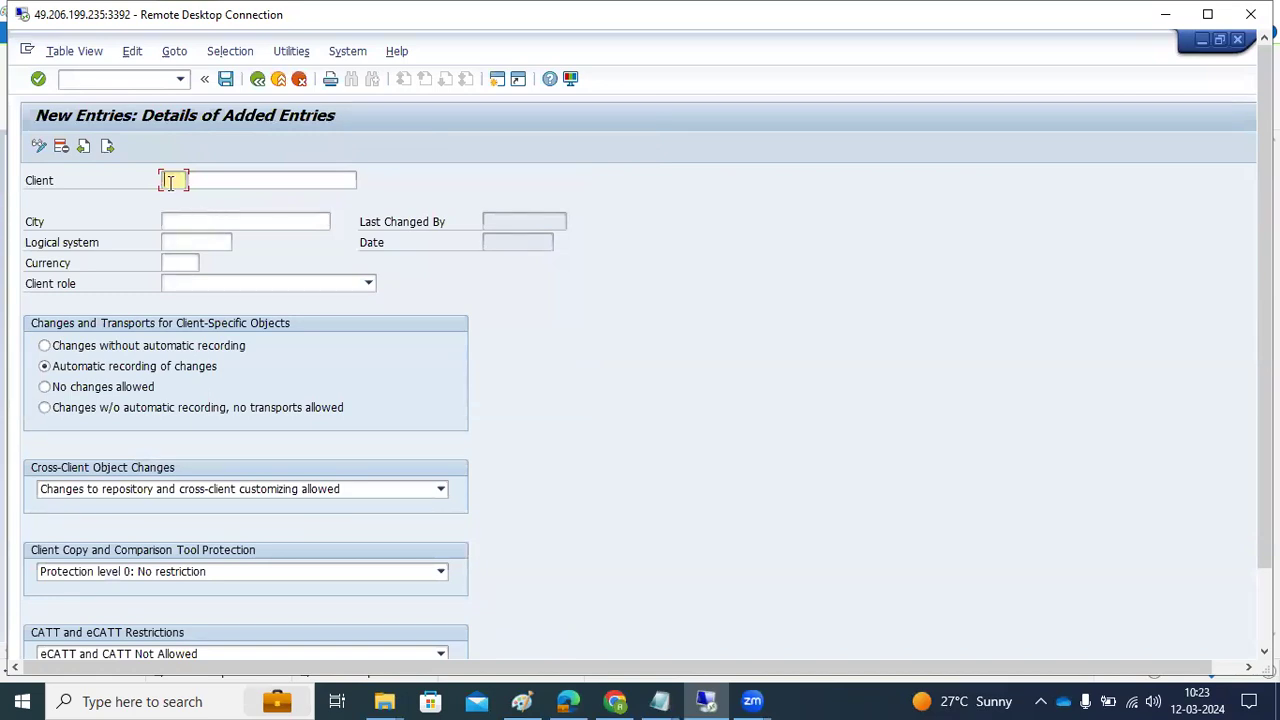
Enter client number 900 with the name 'NW DEV CLIENT'
{"action": "type", "text": "00"}
{"action": "key", "text": "Tab"}
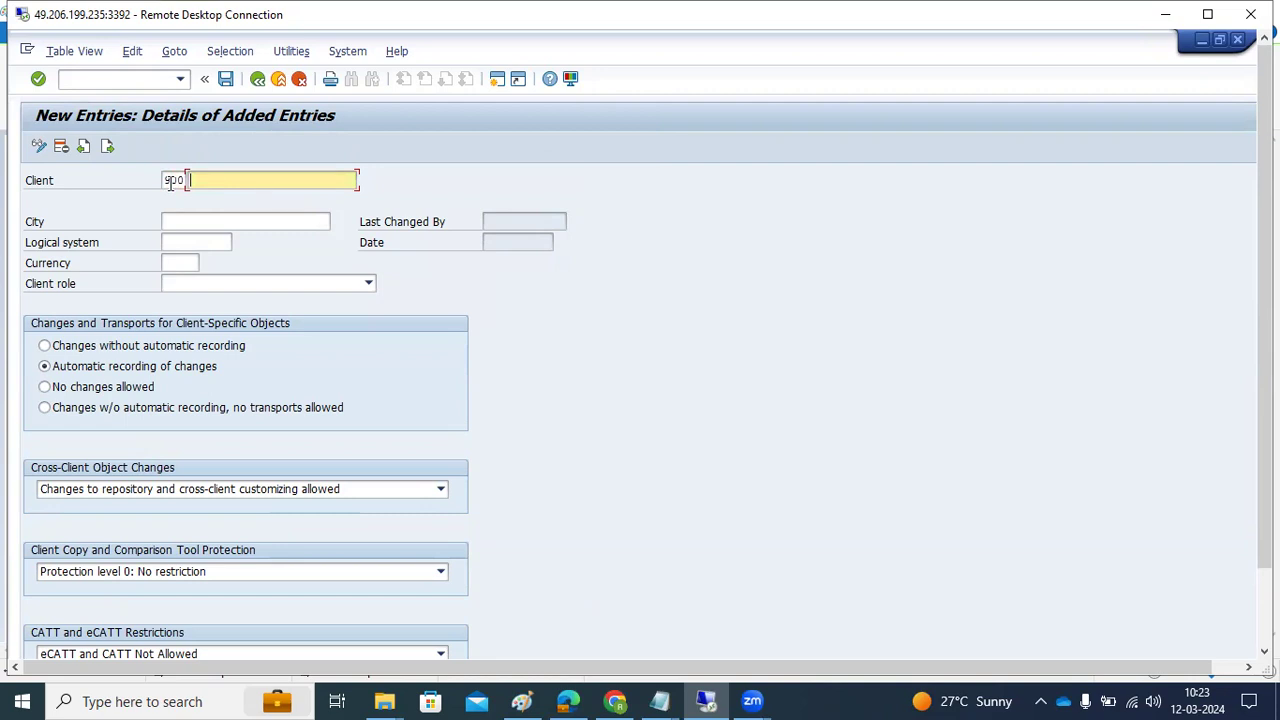
{"action": "type", "text": "NWD"}
{"action": "type", "text": "a"}
{"action": "type", "text": "V CLIENT"}
Set City to HYD,INDIA and pick logical system NWDCLNT900 from the lookup
{"action": "left_click", "coordinate": [185, 218]}
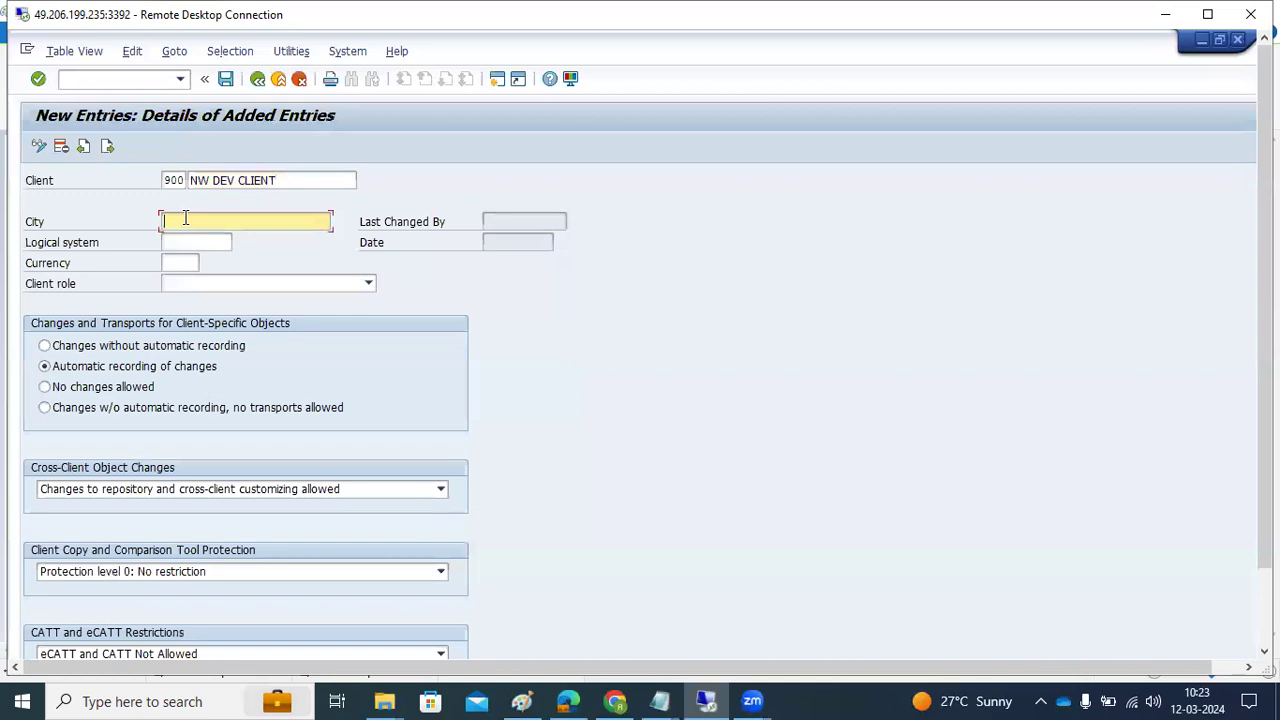
{"action": "type", "text": "HYD"}
{"action": "left_click", "coordinate": [188, 239]}
{"action": "left_click", "coordinate": [185, 241]}
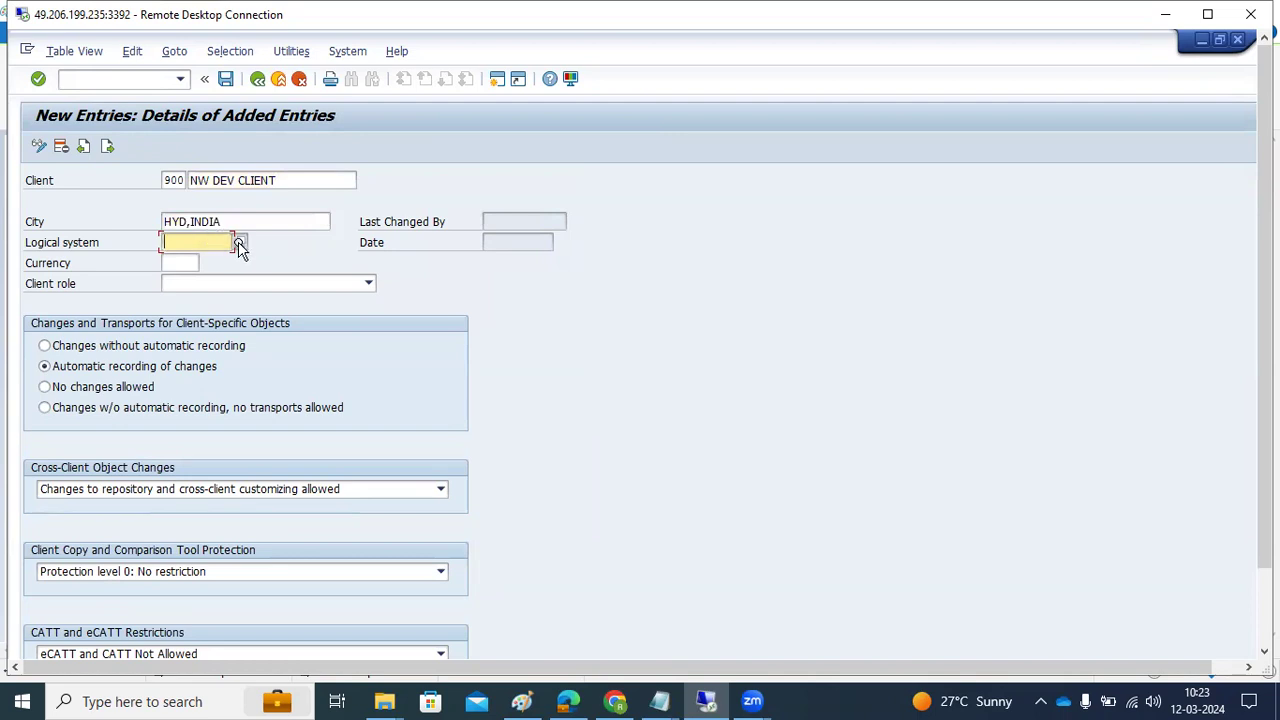
{"action": "left_click", "coordinate": [240, 244]}
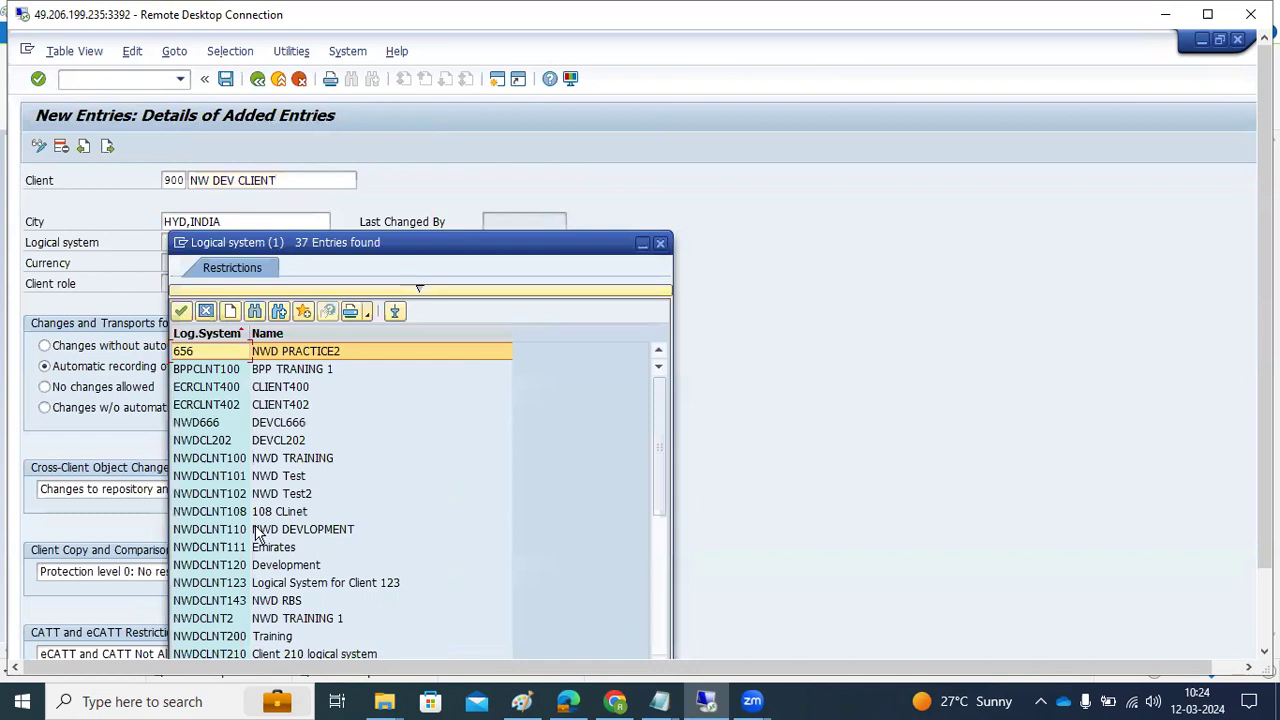
{"action": "scroll", "coordinate": [226, 567], "scroll_direction": "down", "scroll_amount": 5}
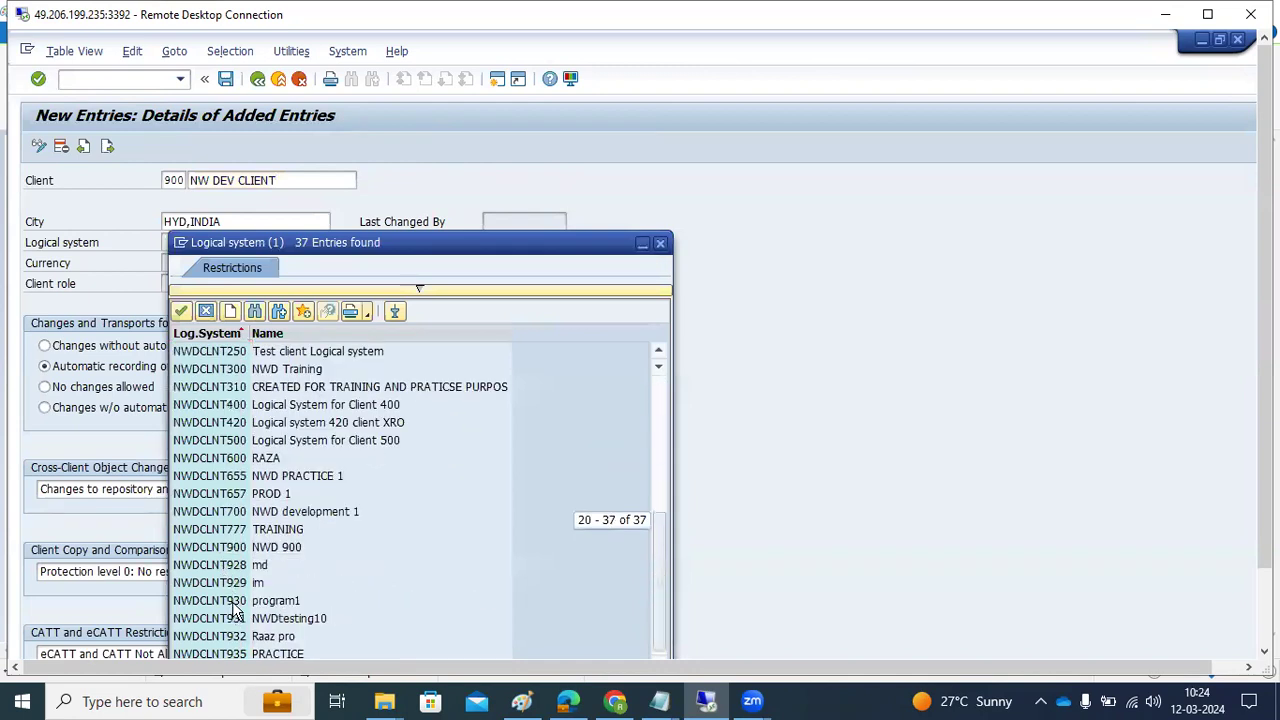
{"action": "double_click", "coordinate": [230, 547]}
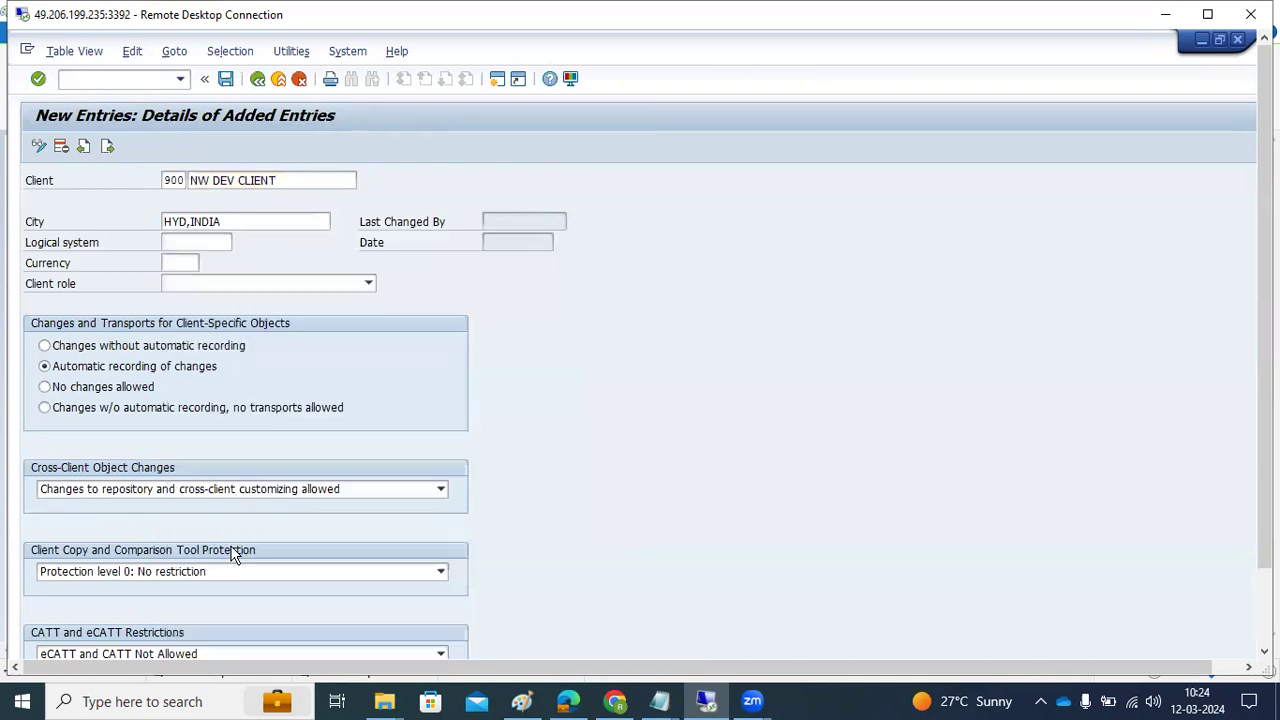
Give client 900 currency INR and client role Production, then save the entry
{"action": "left_click", "coordinate": [183, 242]}
{"action": "left_click_drag", "start_coordinate": [183, 242], "coordinate": [232, 242]}
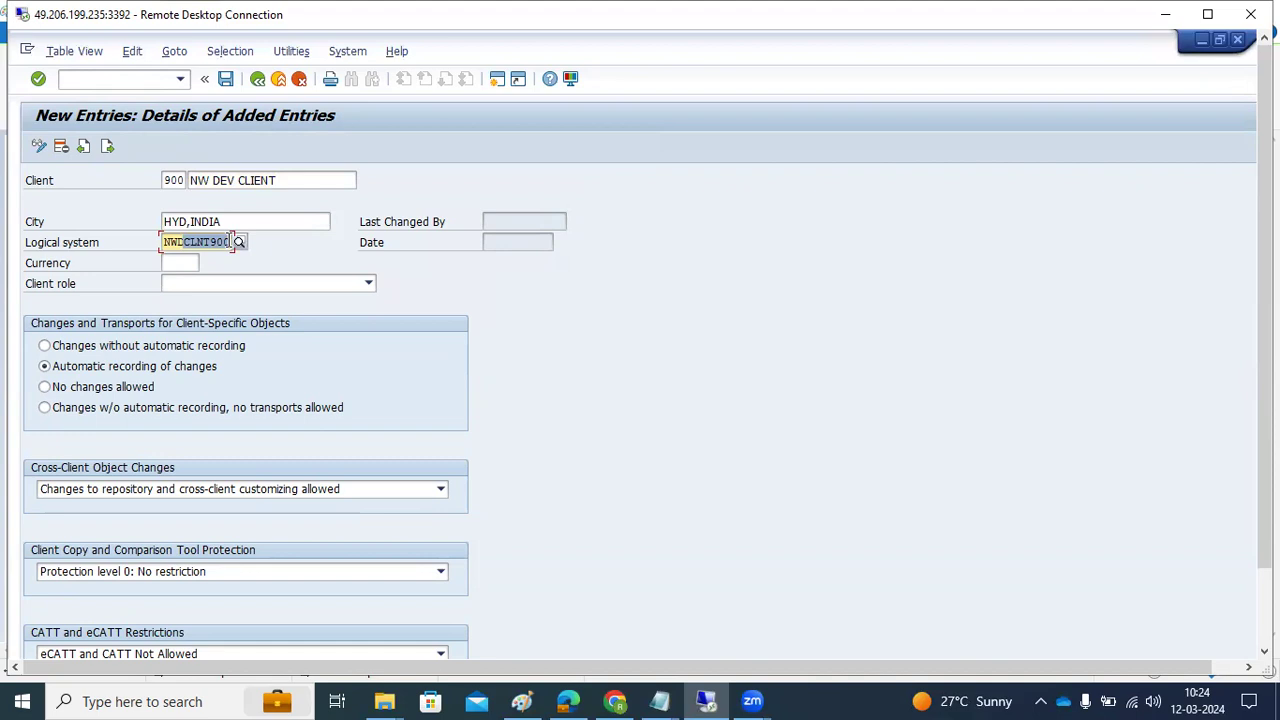
{"action": "left_click", "coordinate": [190, 263]}
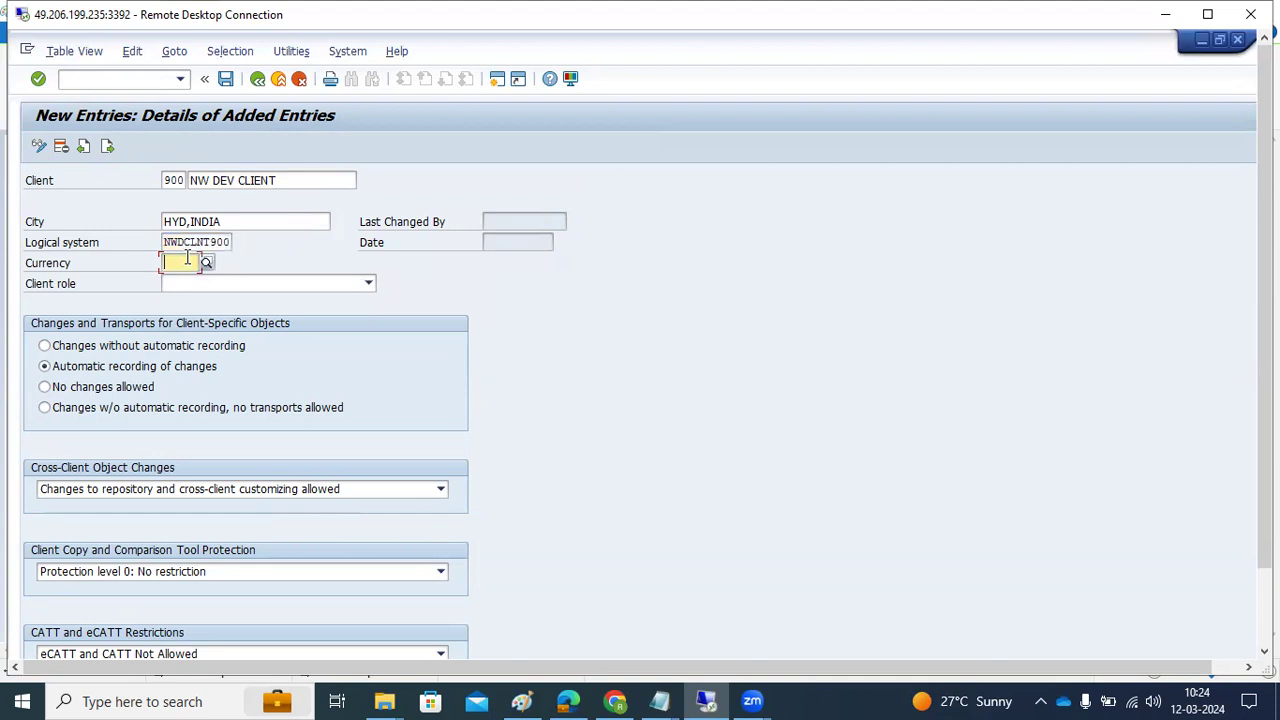
{"action": "left_click", "coordinate": [205, 261]}
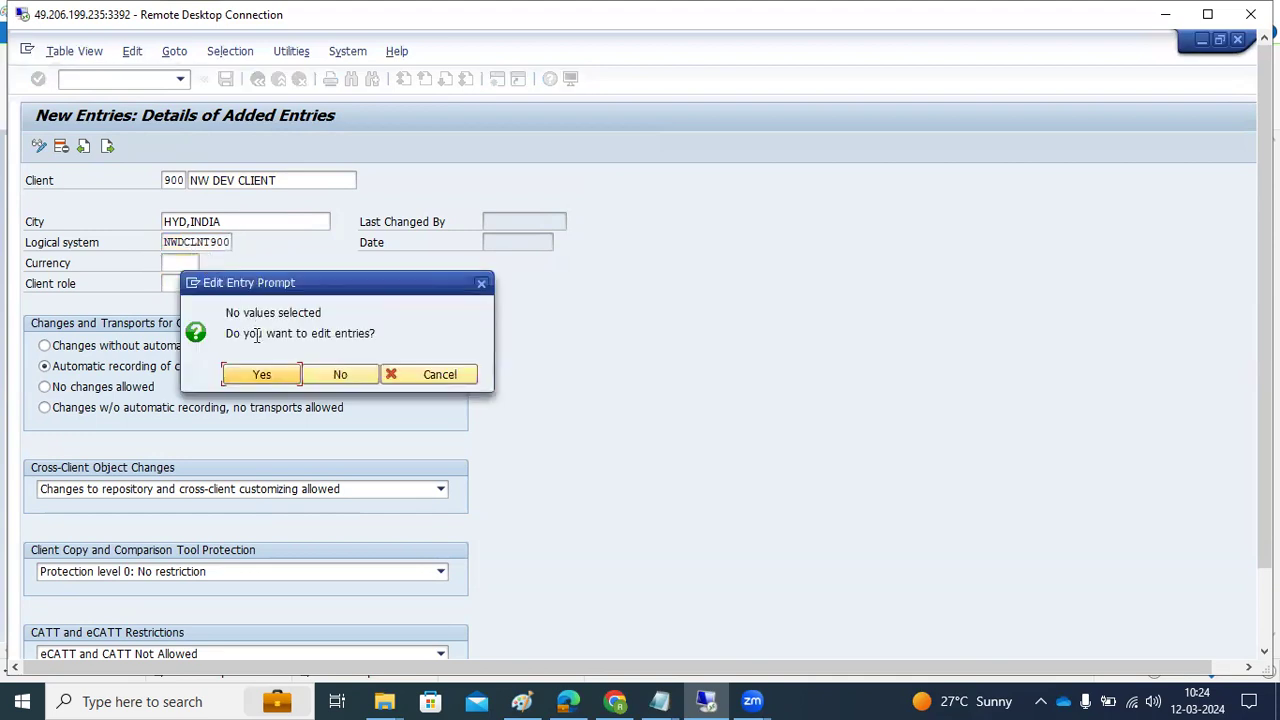
{"action": "left_click", "coordinate": [410, 374]}
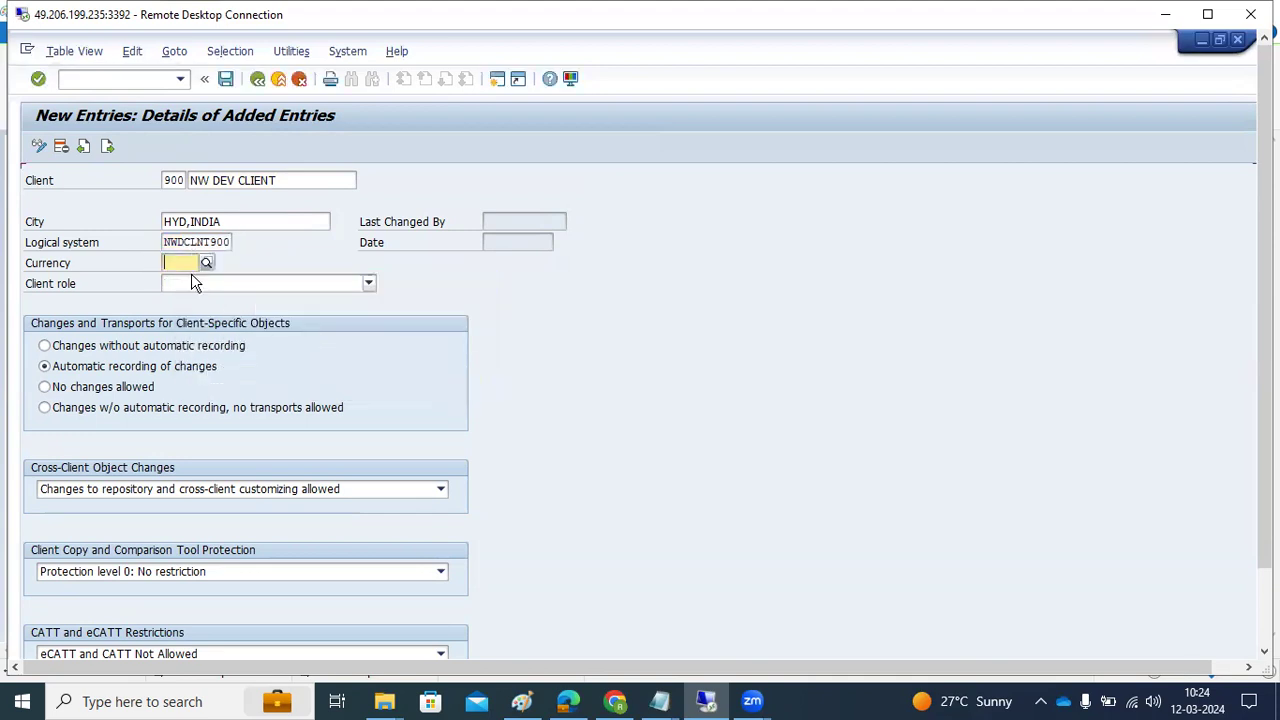
{"action": "type", "text": "INR"}
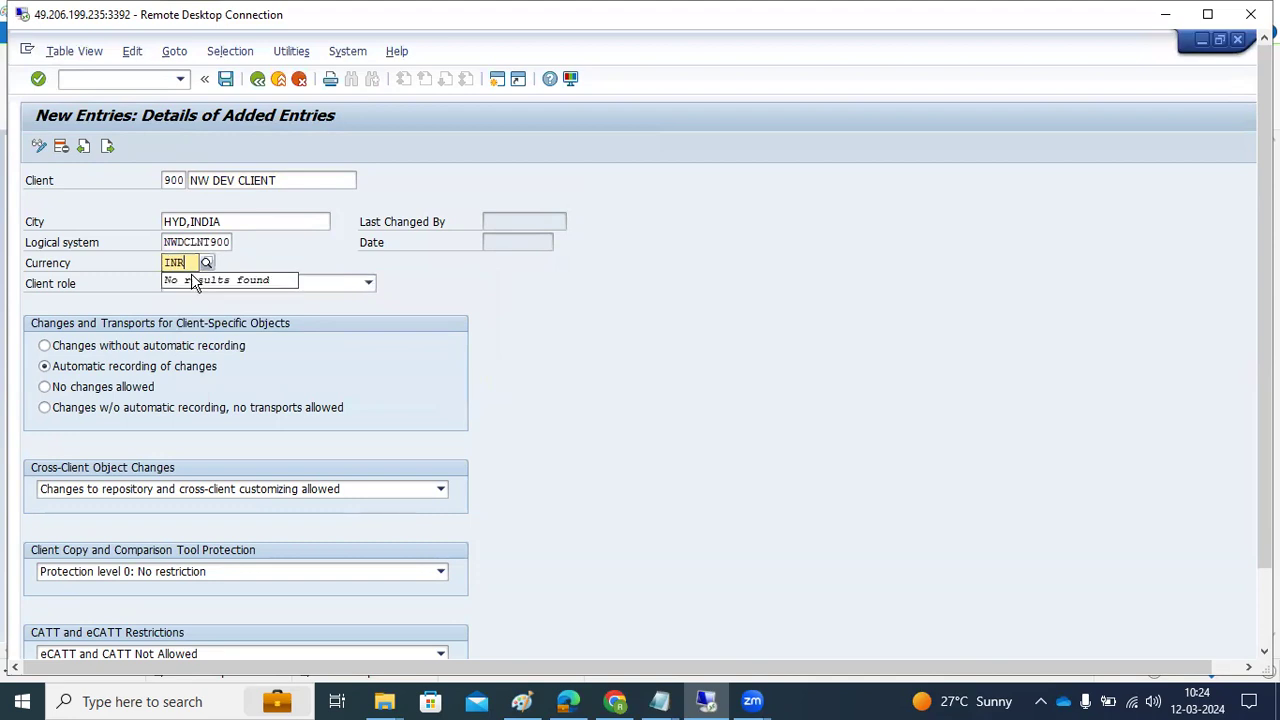
{"action": "left_click", "coordinate": [366, 284]}
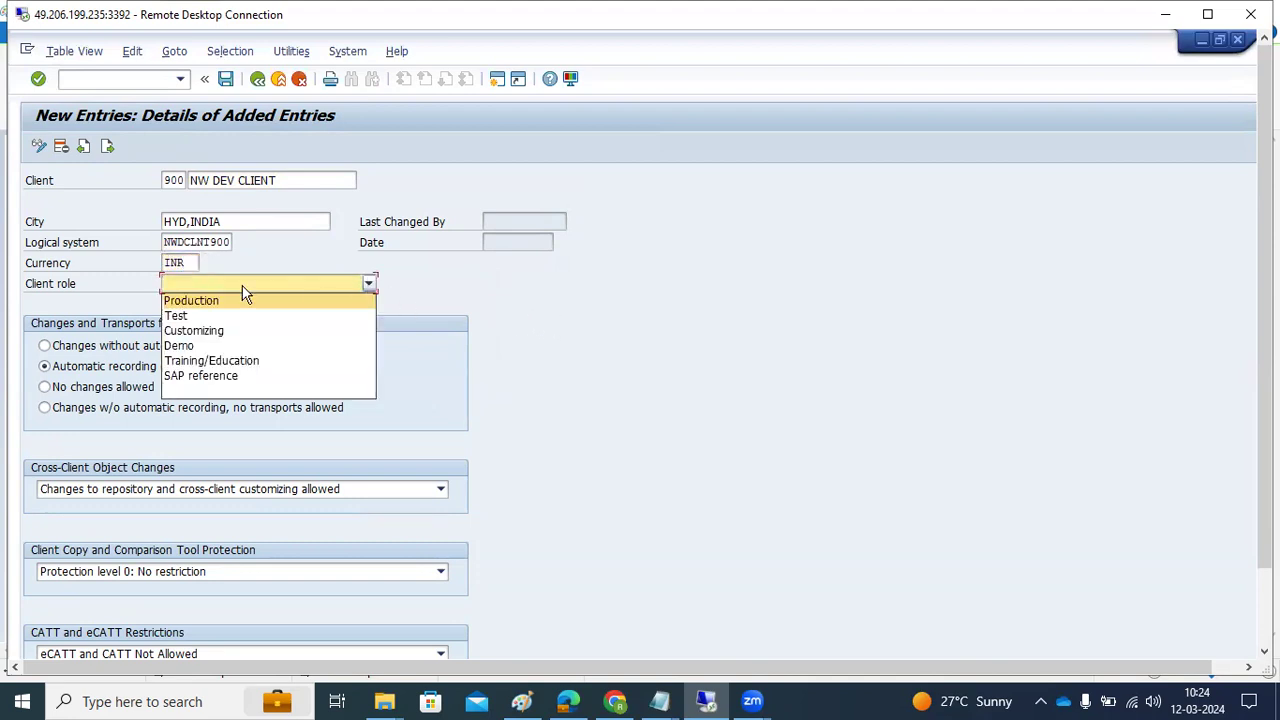
{"action": "left_click", "coordinate": [175, 301]}
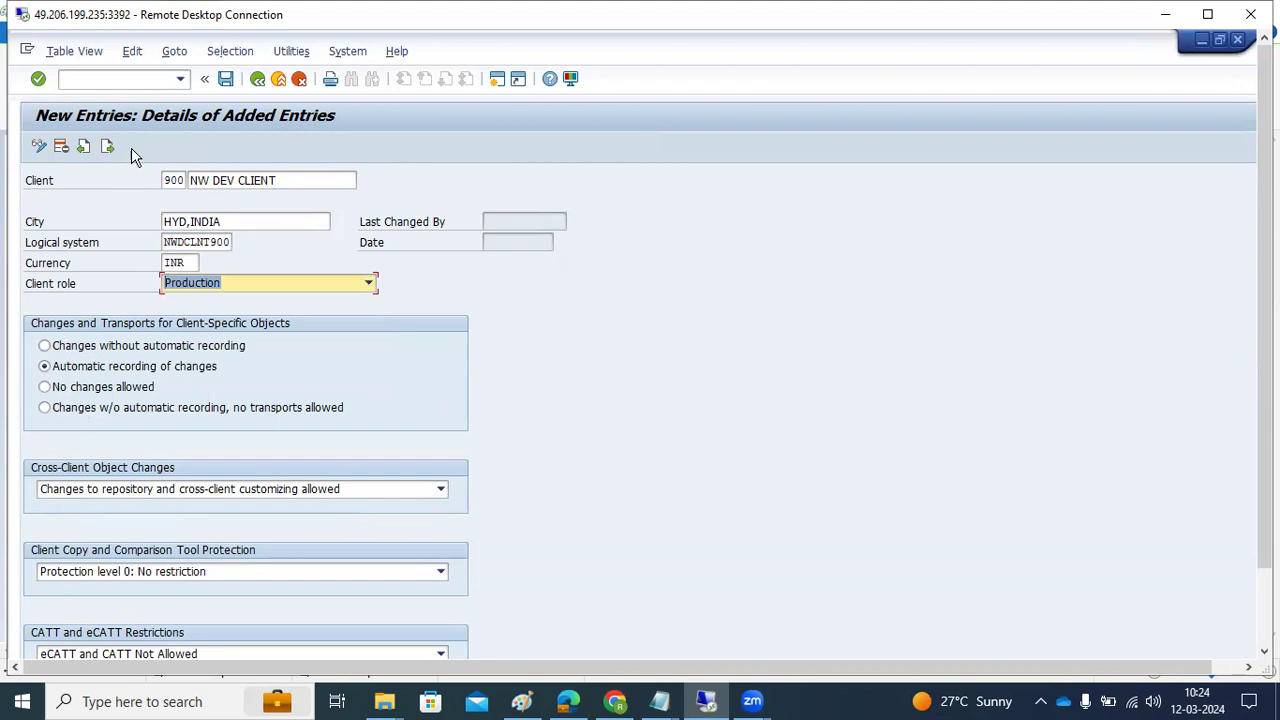
{"action": "left_click", "coordinate": [224, 79]}
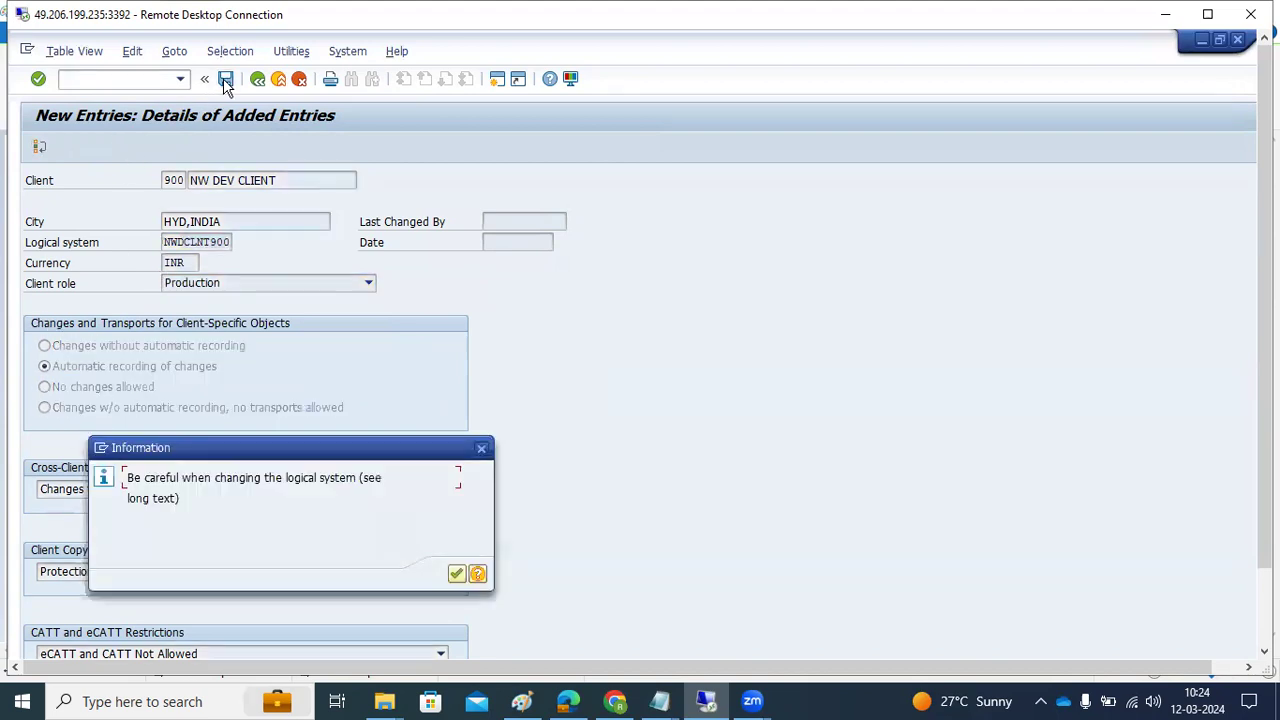
Acknowledge the logical system warning and recheck the form, which rejects currency INR
{"action": "left_click", "coordinate": [457, 575]}
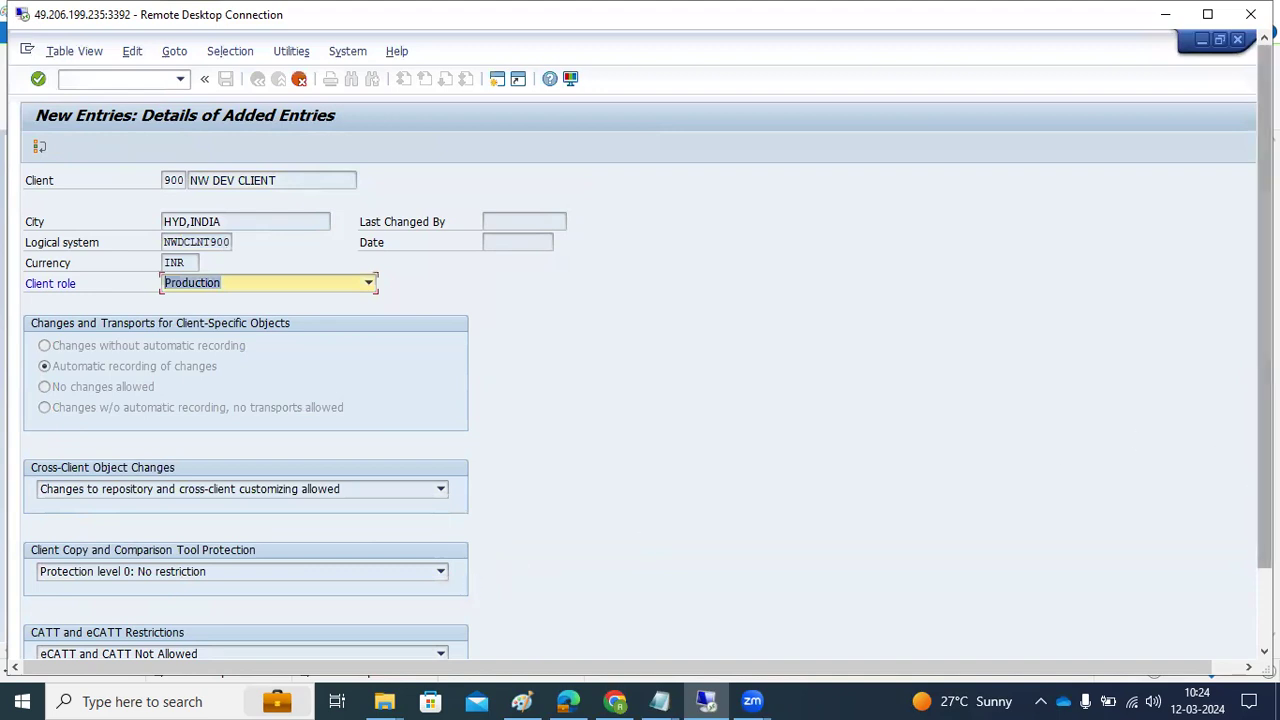
{"action": "left_click_drag", "start_coordinate": [1265, 350], "coordinate": [1265, 410]}
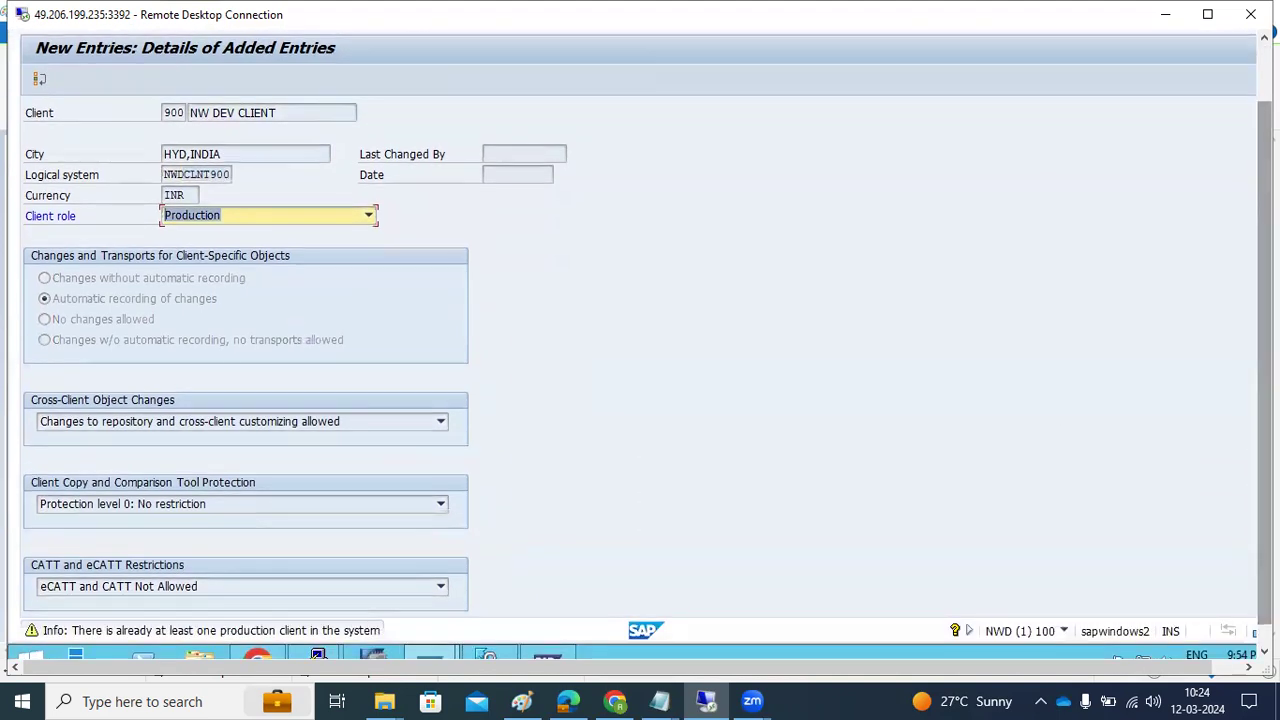
{"action": "key", "text": "Return"}
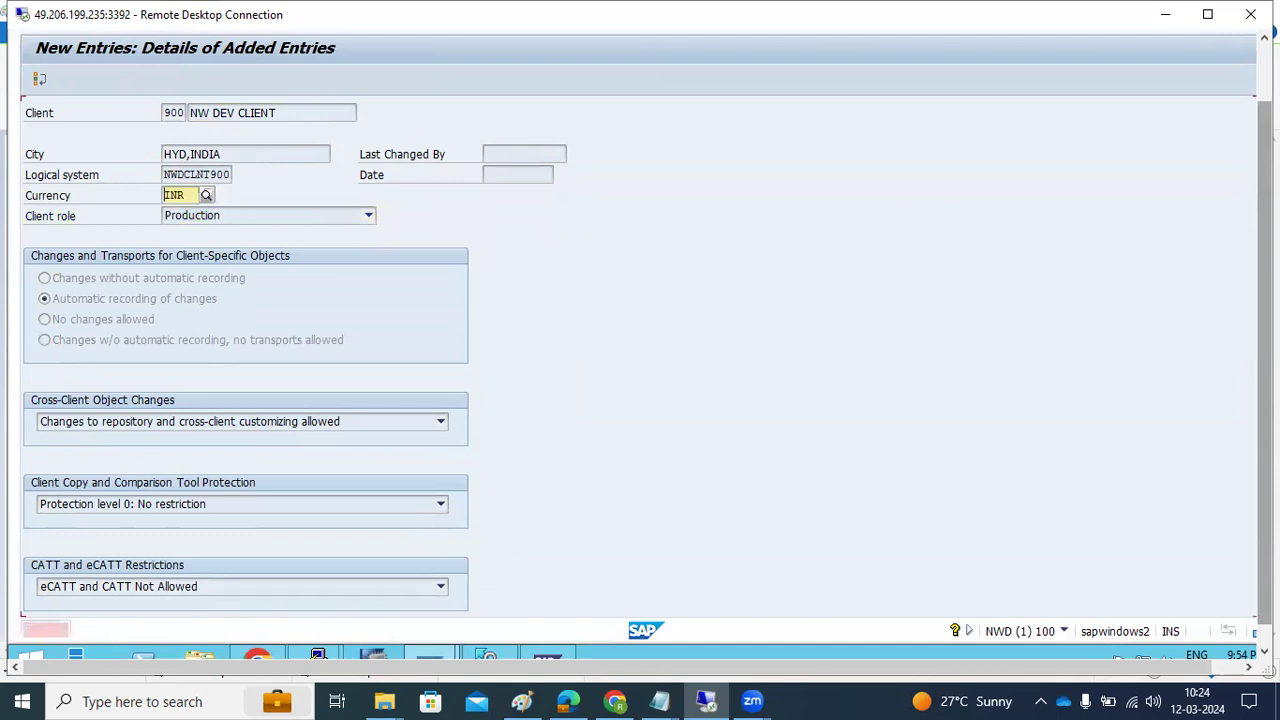
{"action": "left_click", "coordinate": [367, 215]}
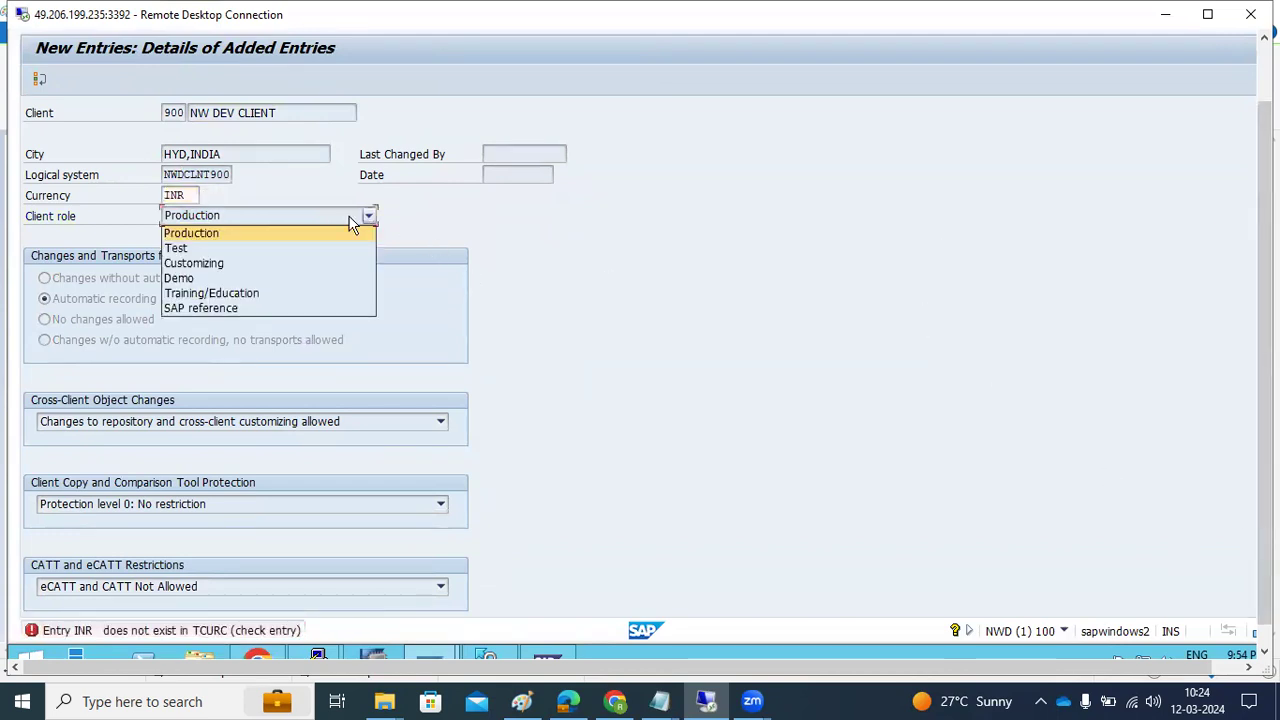
{"action": "left_click", "coordinate": [202, 259]}
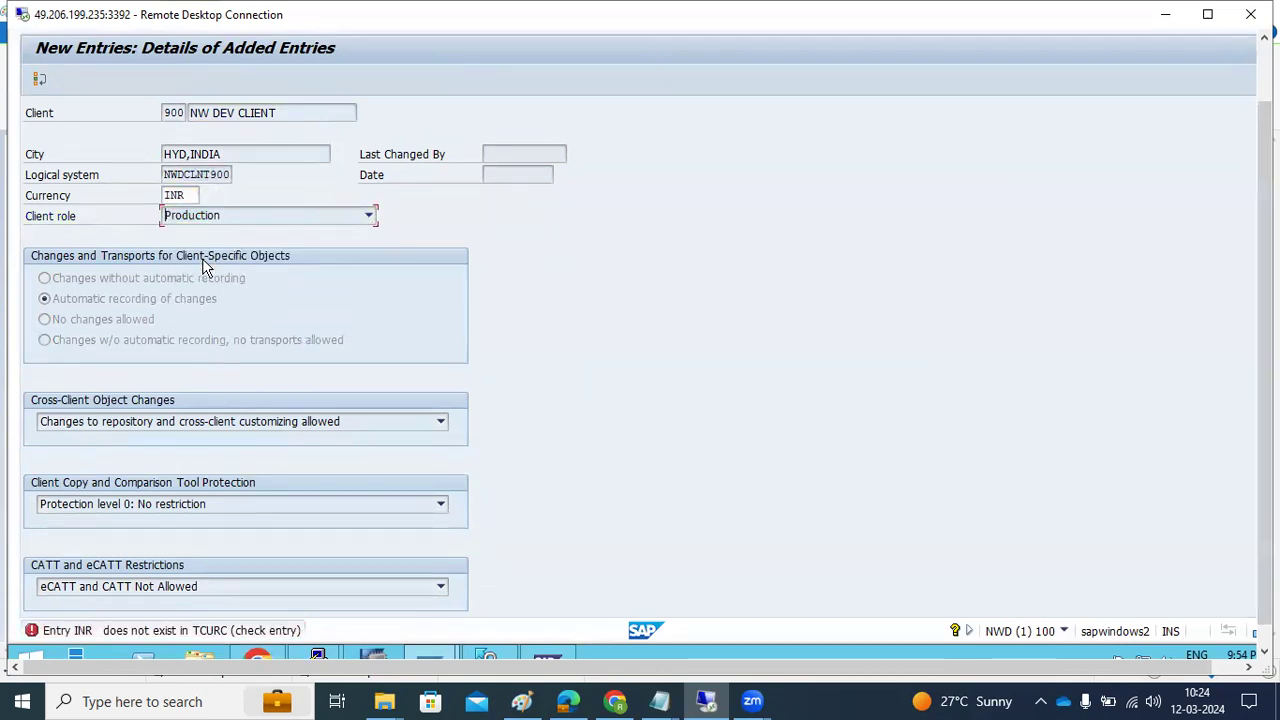
{"action": "key", "text": "Return"}
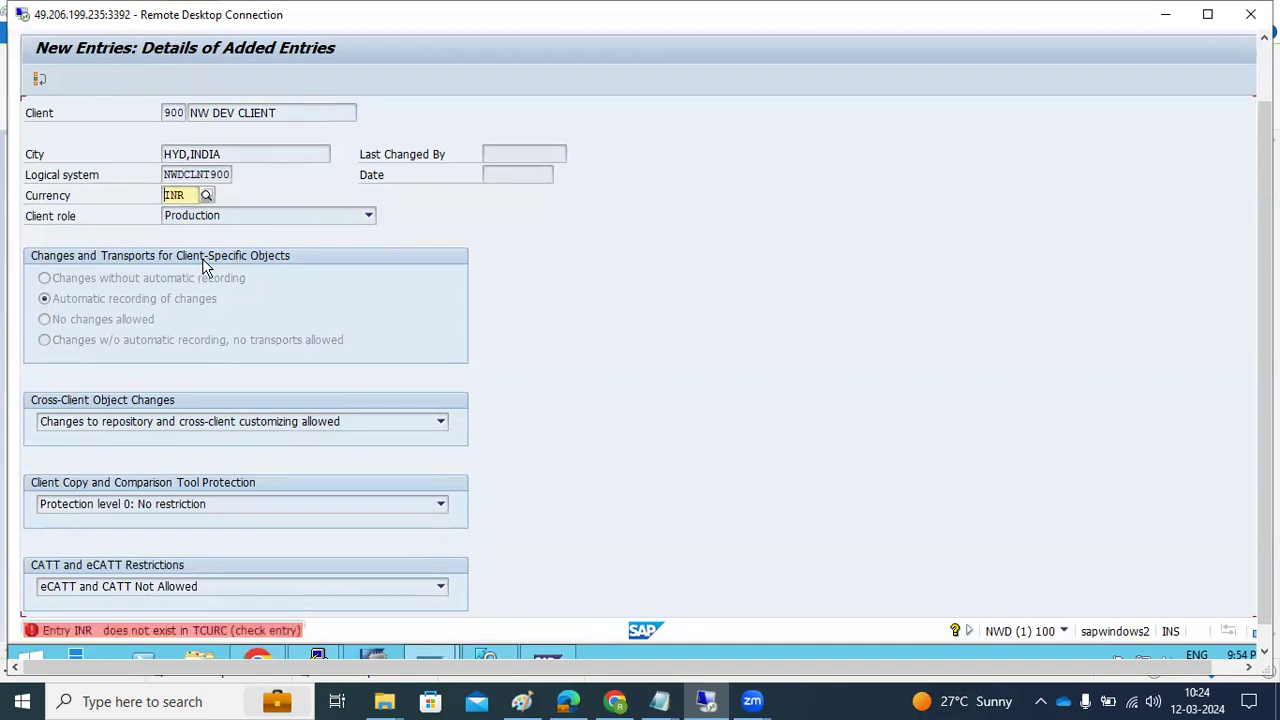
Close the SAP session and log off without saving client 900
{"action": "left_click", "coordinate": [1264, 64]}
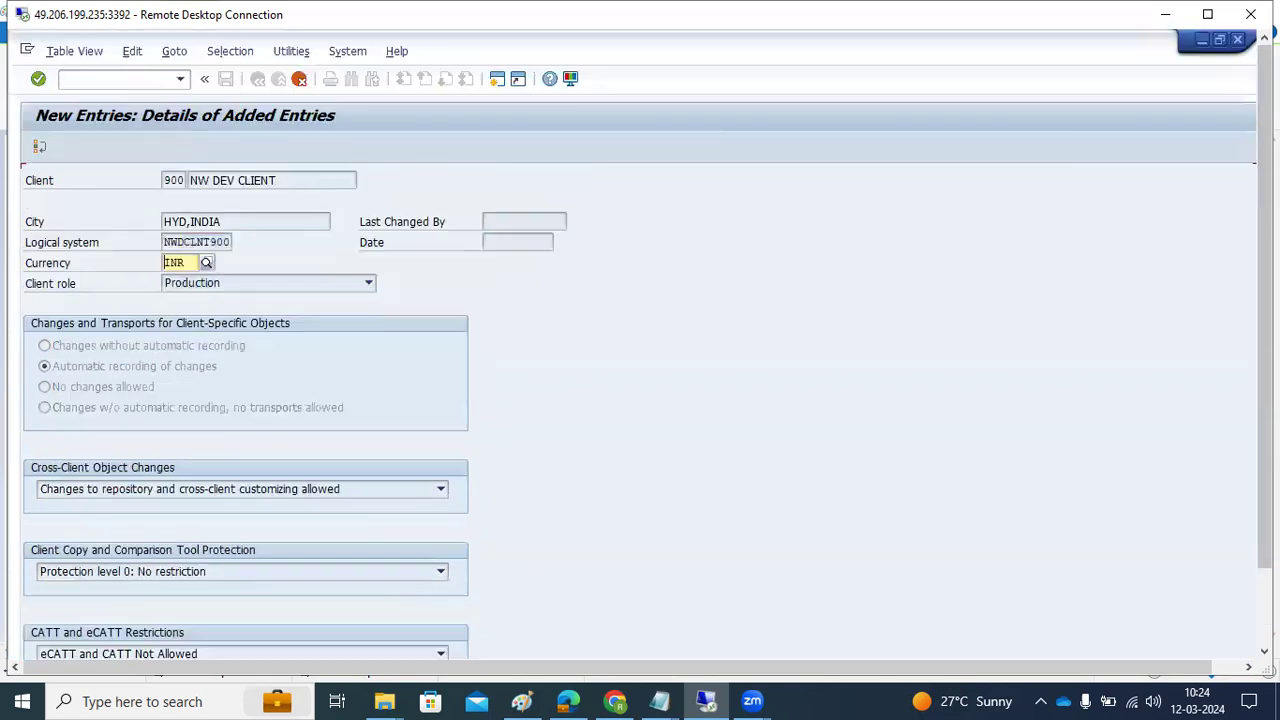
{"action": "left_click", "coordinate": [1237, 40]}
{"action": "left_click", "coordinate": [203, 372]}
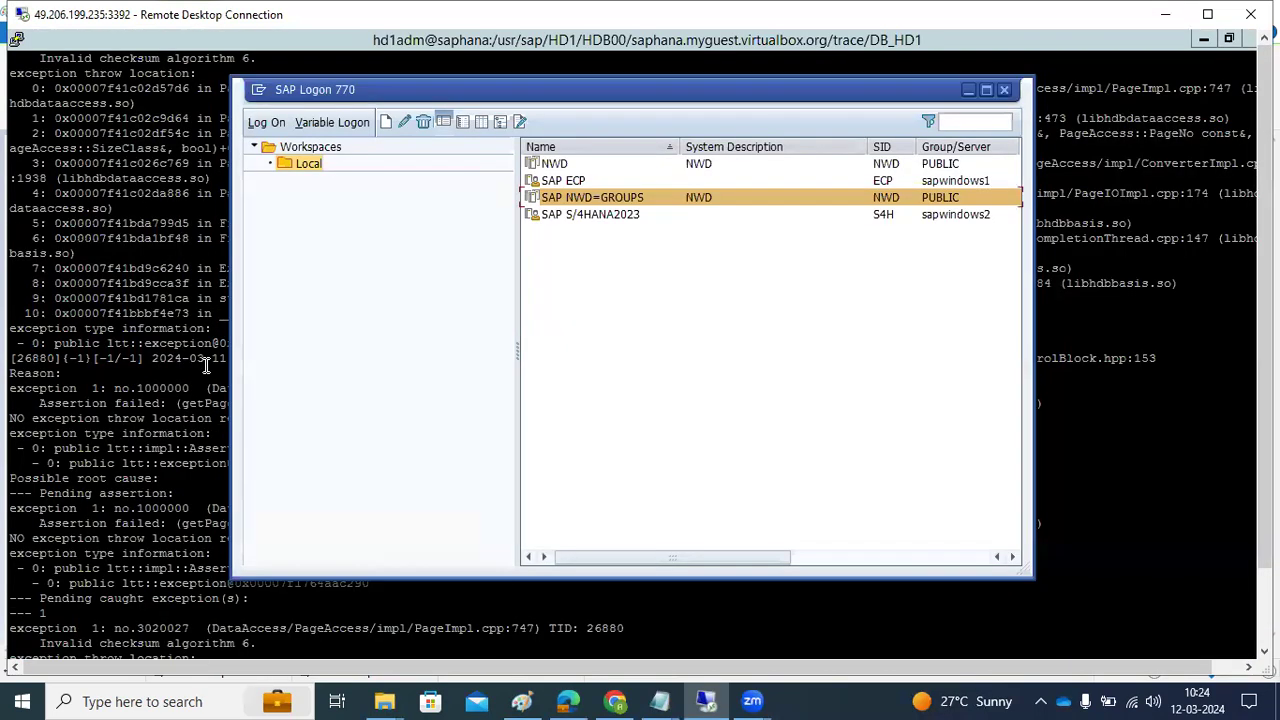
Log on to SAP NWD=GROUPS in client 001 with the administrator account
{"action": "double_click", "coordinate": [595, 203]}
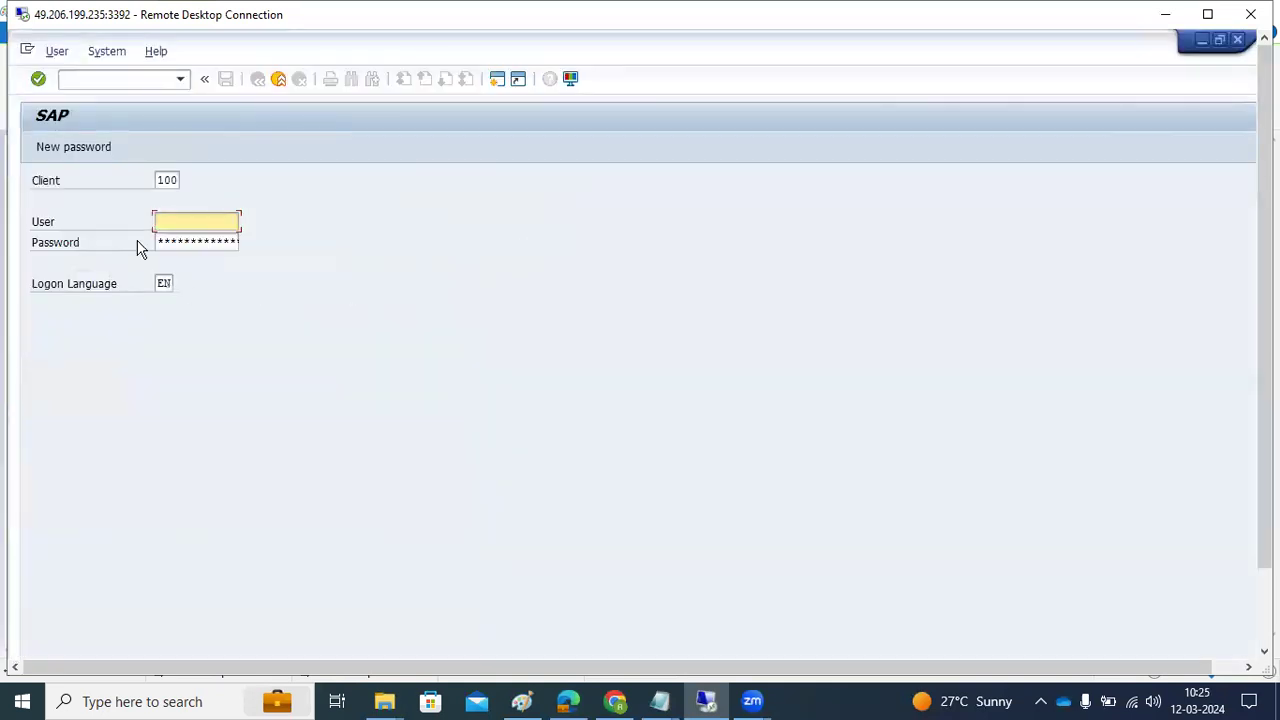
{"action": "left_click", "coordinate": [172, 180]}
{"action": "type", "text": "001"}
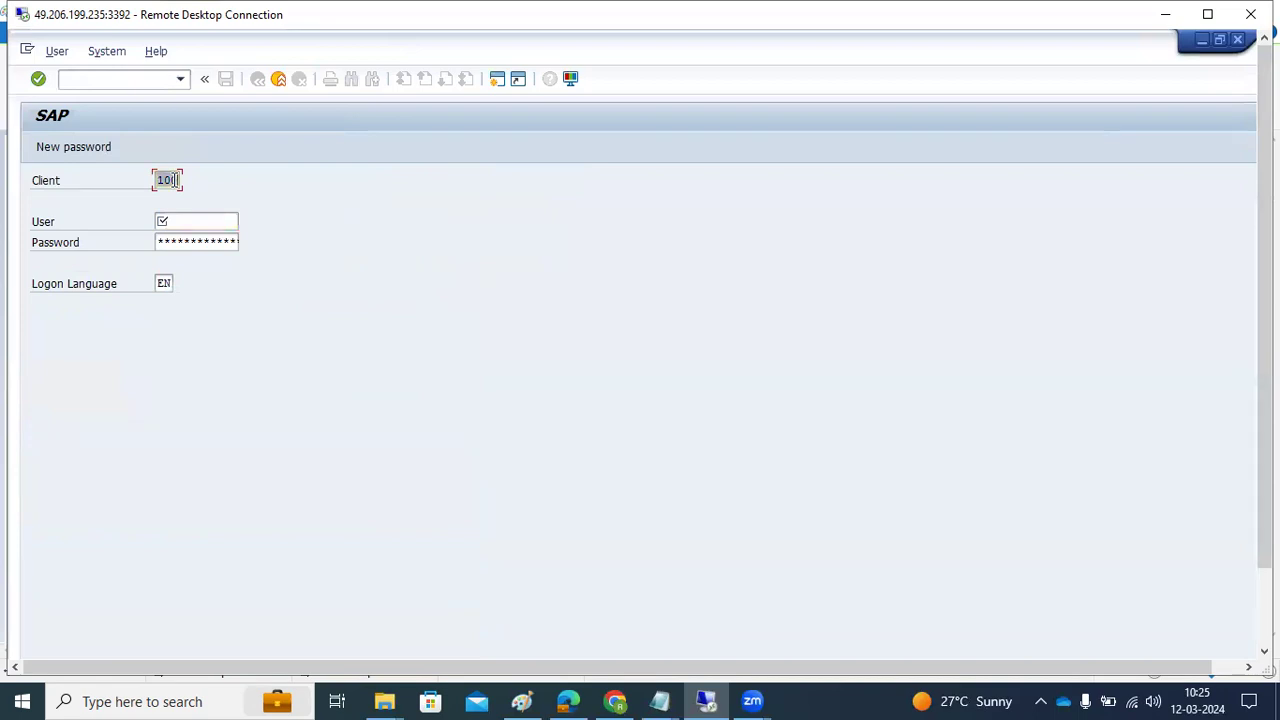
{"action": "key", "text": "Tab"}
{"action": "type", "text": "basis"}
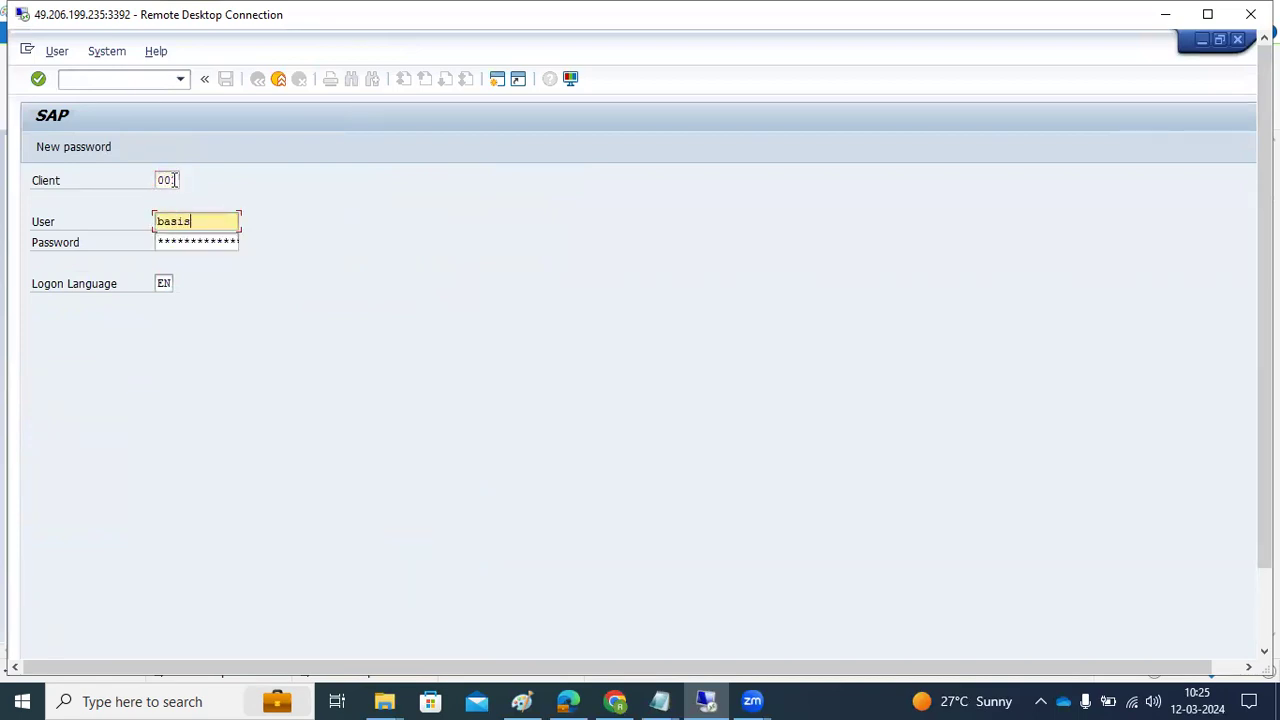
{"action": "key", "text": "Tab"}
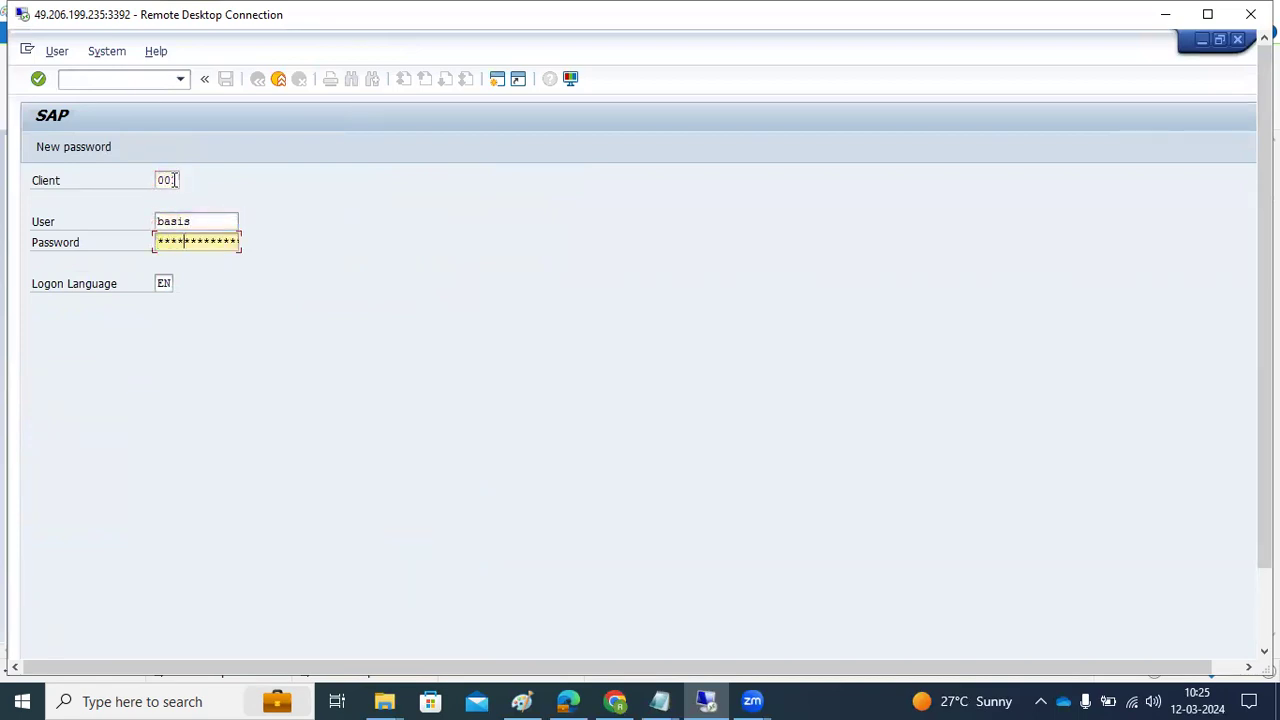
{"action": "key", "text": "Return"}
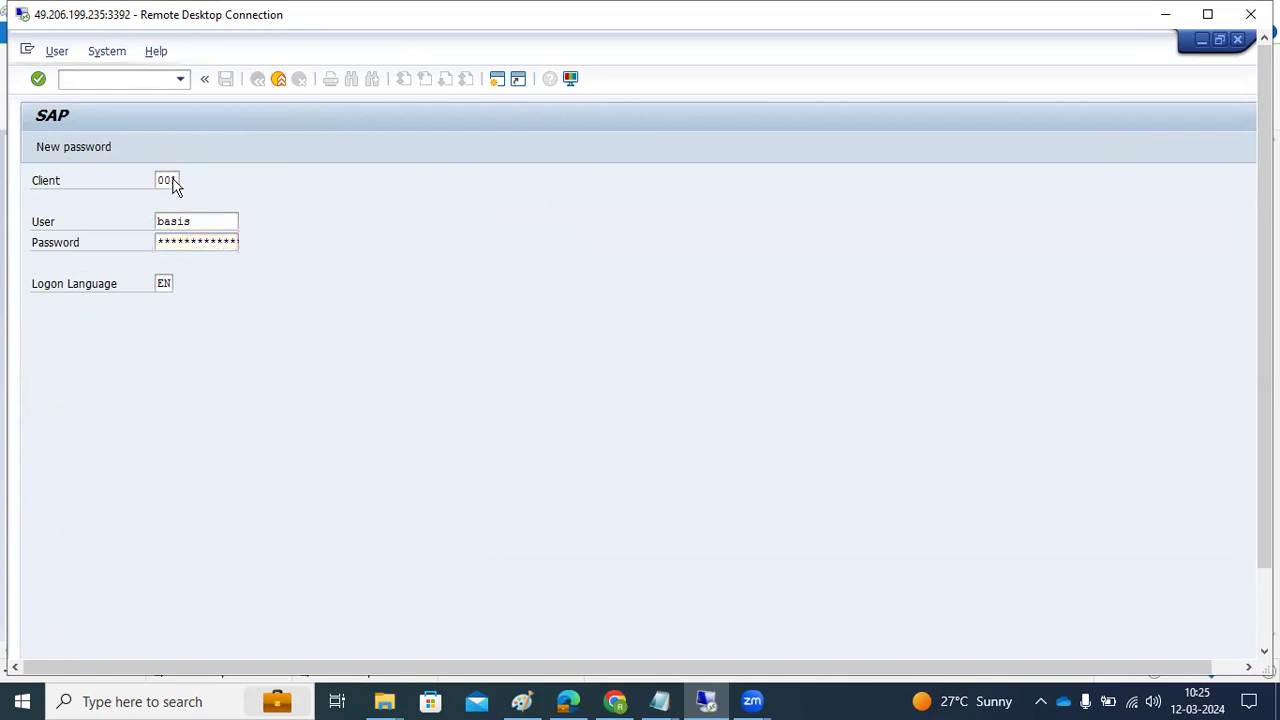
Try transaction se38, then close the session and log off
{"action": "type", "text": "se38"}
{"action": "key", "text": "Return"}
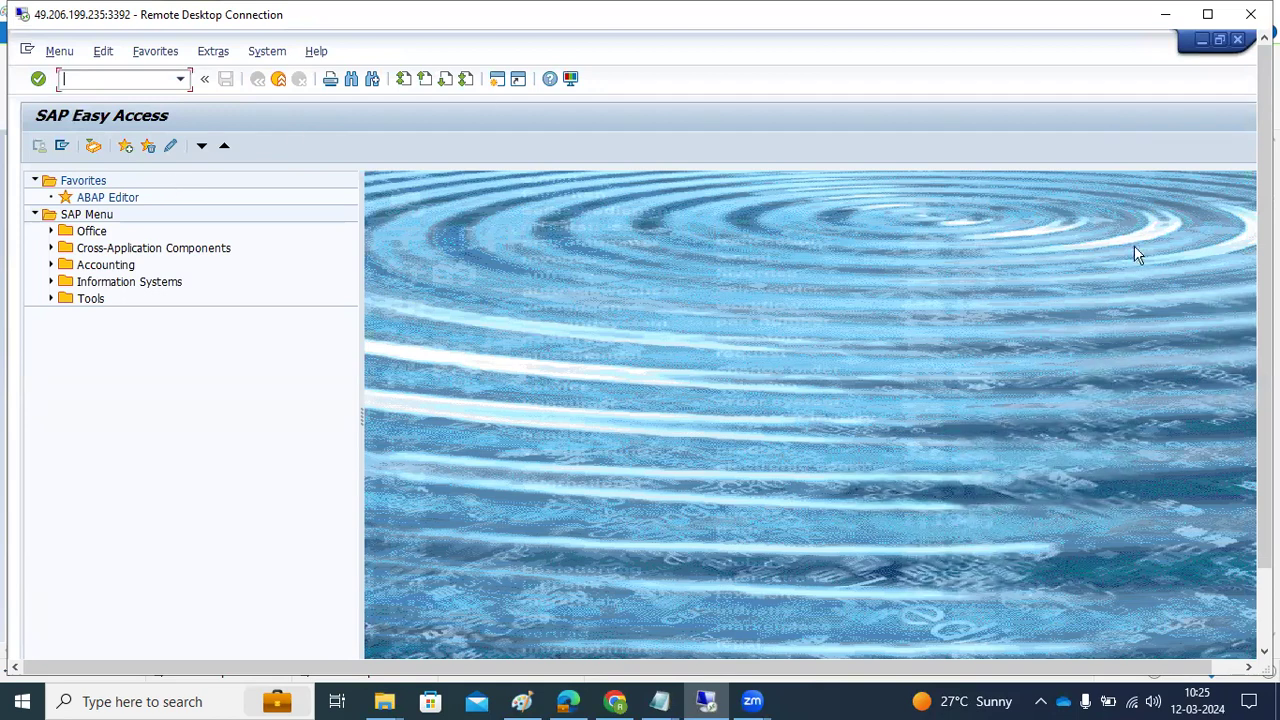
{"action": "left_click_drag", "start_coordinate": [1265, 400], "coordinate": [1265, 478]}
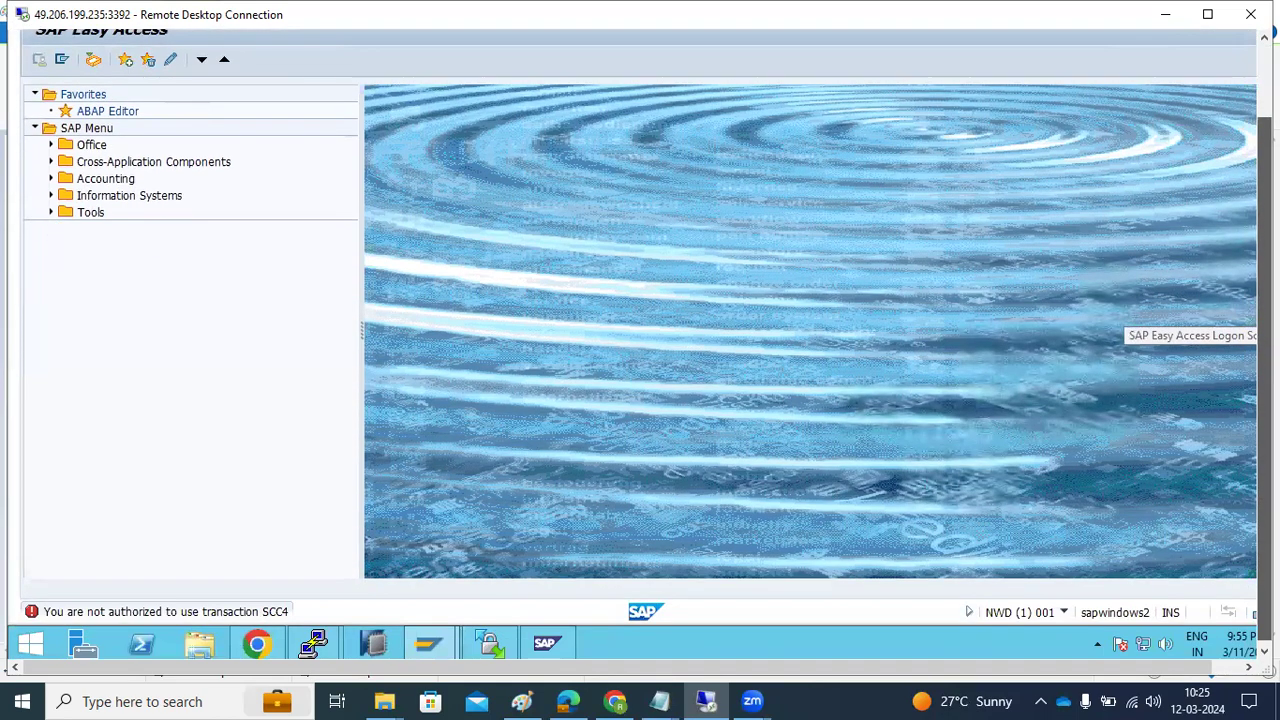
{"action": "left_click_drag", "start_coordinate": [1265, 400], "coordinate": [1265, 328]}
{"action": "left_click", "coordinate": [1238, 40]}
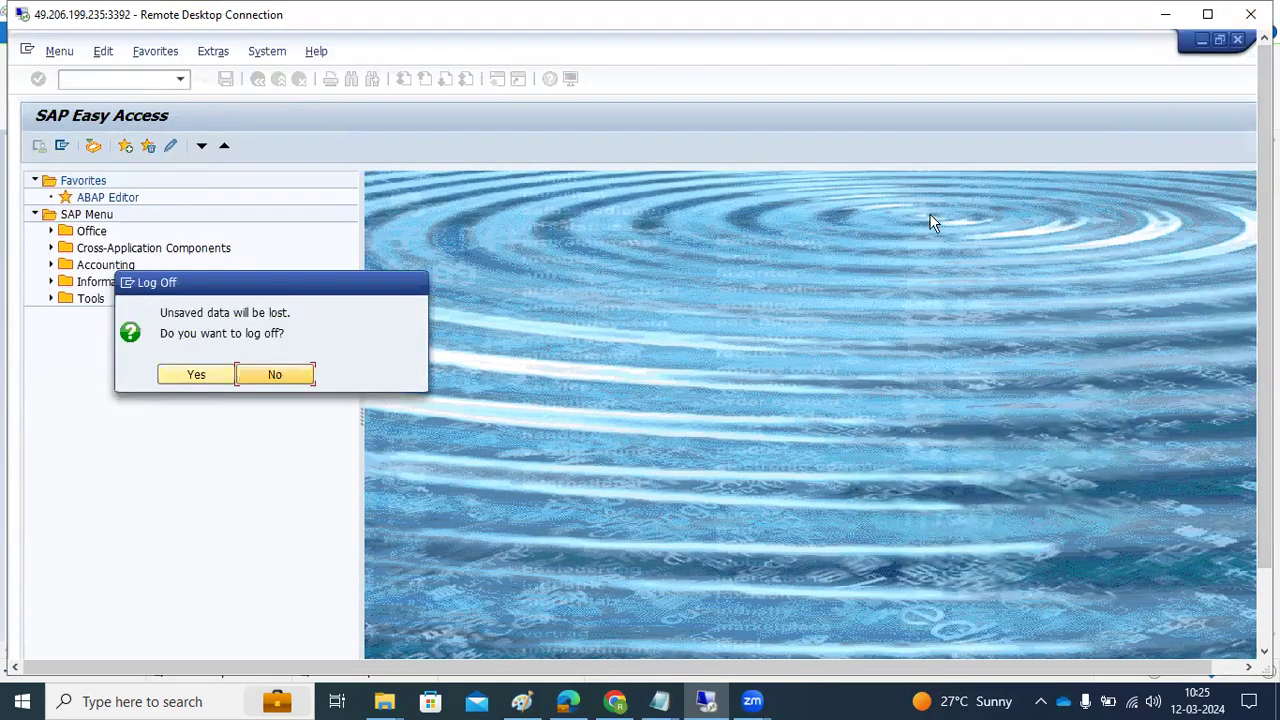
{"action": "left_click", "coordinate": [193, 374]}
Log back on to SAP NWD=GROUPS in client 000 with the administrator account
{"action": "double_click", "coordinate": [601, 197]}
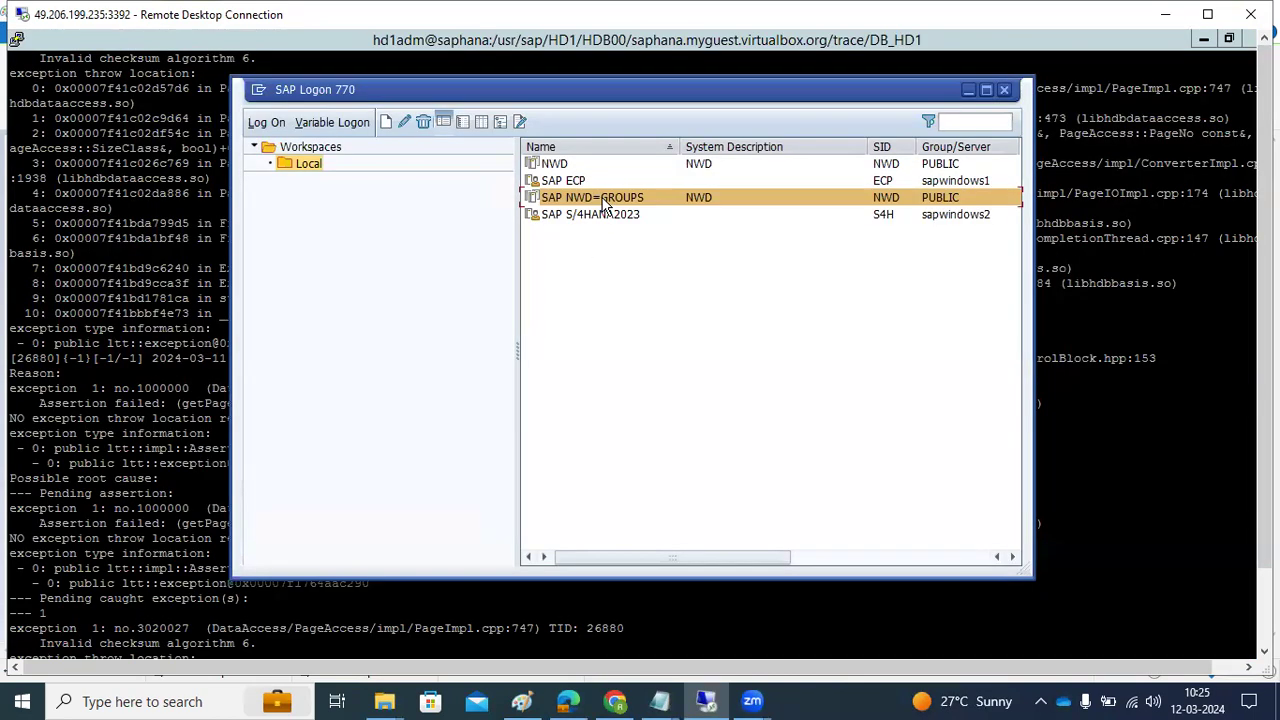
{"action": "type", "text": "000"}
{"action": "key", "text": "Tab"}
{"action": "type", "text": "basis"}
{"action": "key", "text": "Tab"}
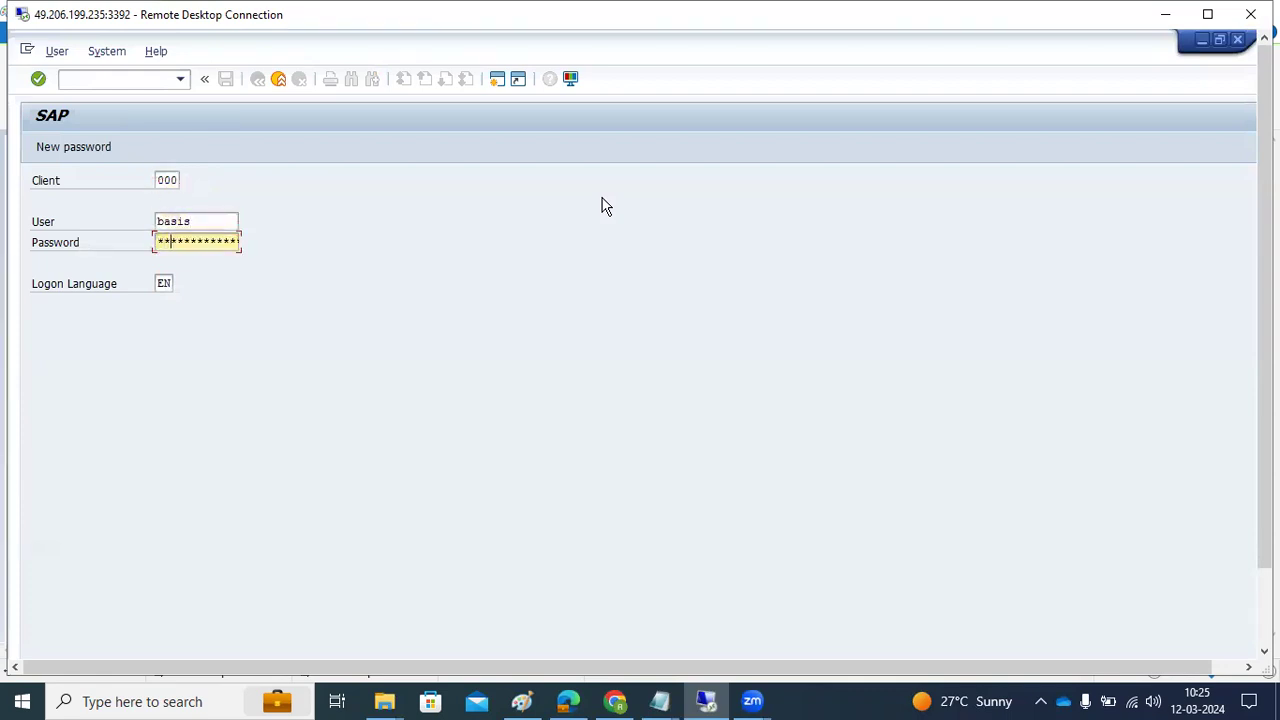
{"action": "key", "text": "Return"}
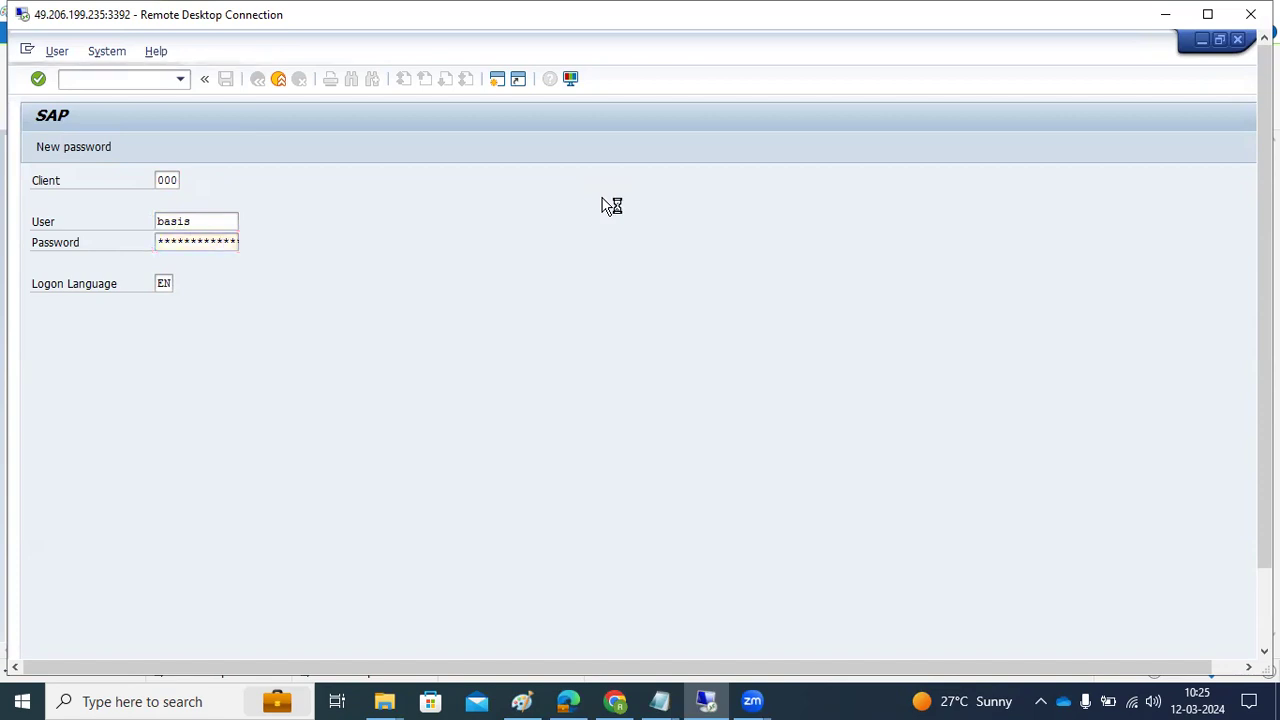
Open SCC4 in change mode, accept the cross-client warning, and start a new client entry
{"action": "type", "text": "scc4"}
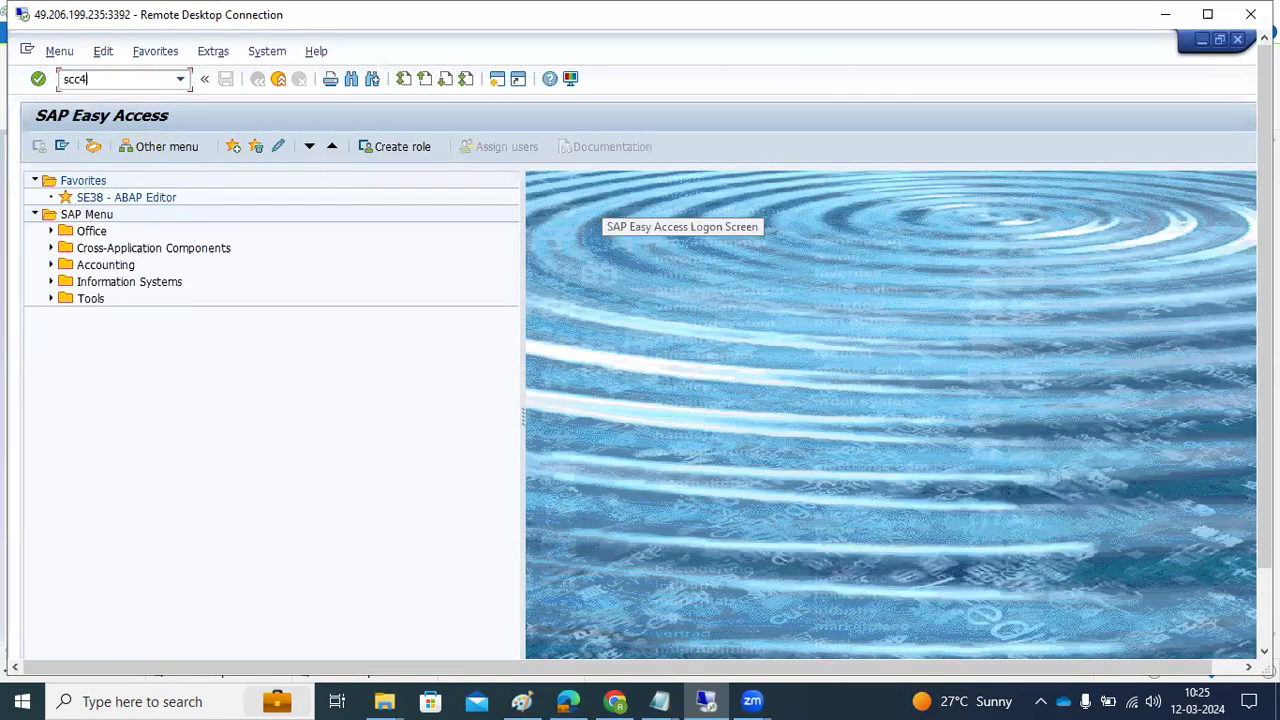
{"action": "key", "text": "Return"}
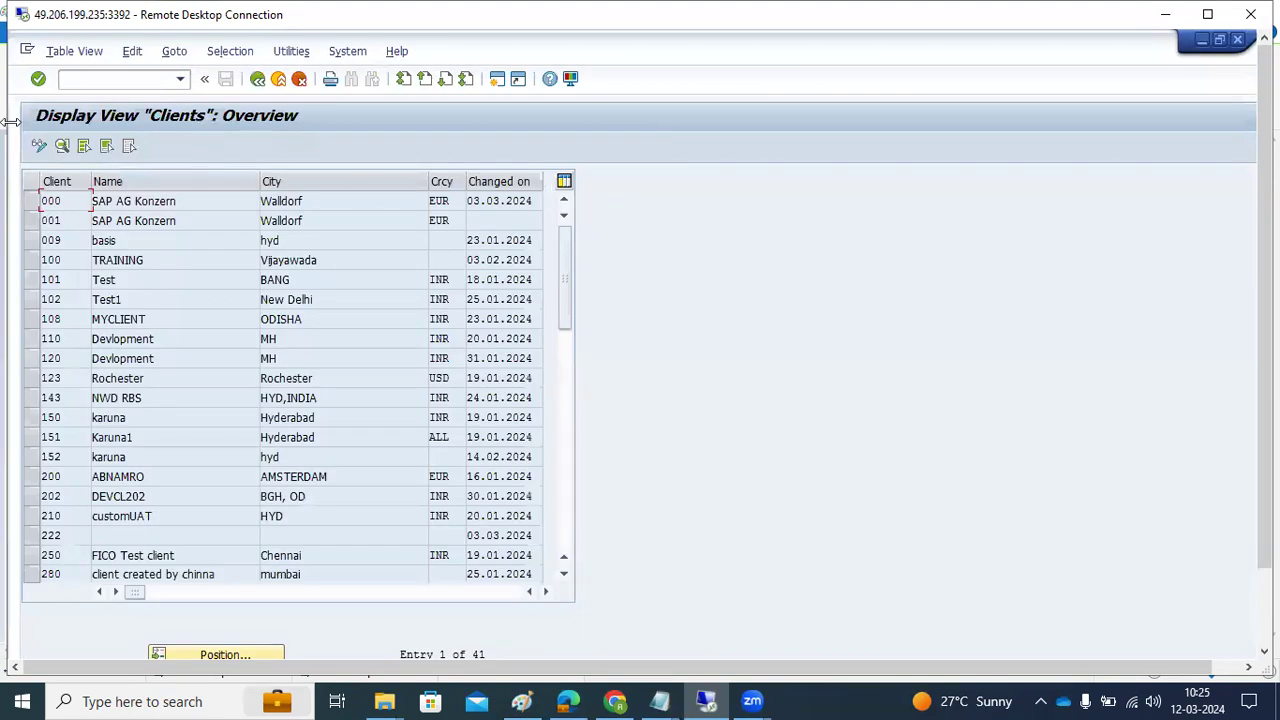
{"action": "left_click", "coordinate": [40, 145]}
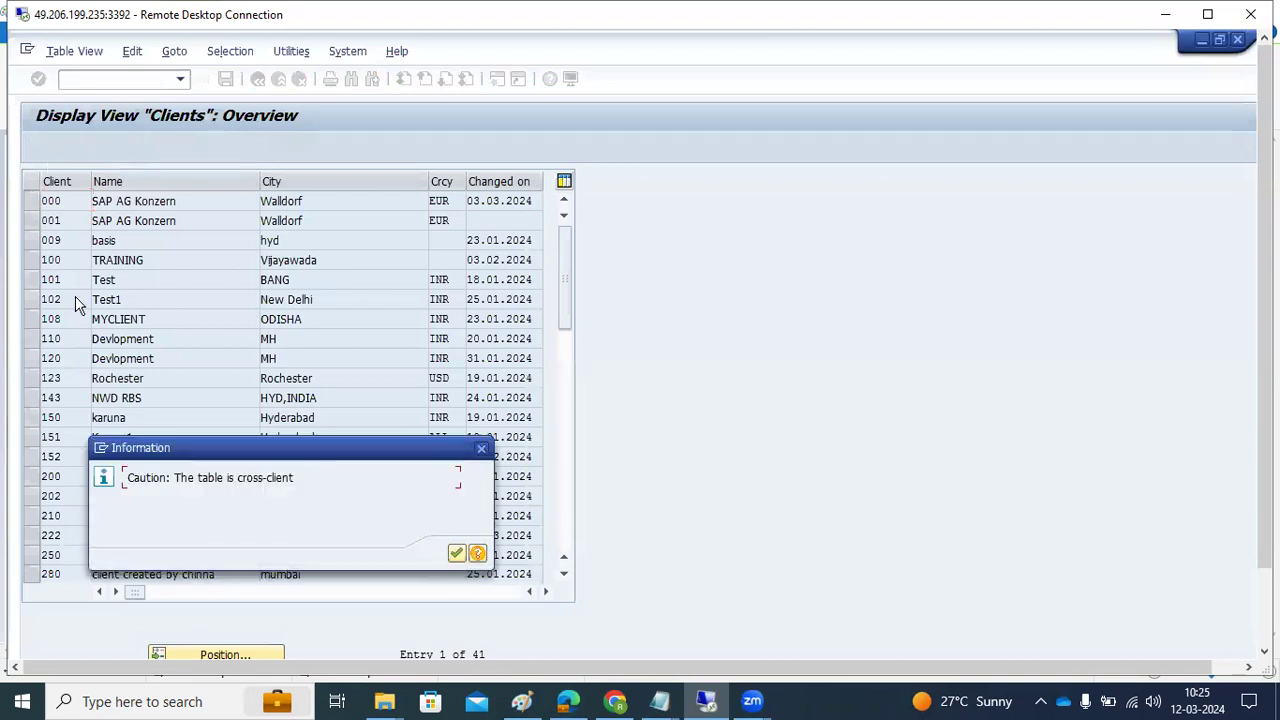
{"action": "left_click", "coordinate": [456, 555]}
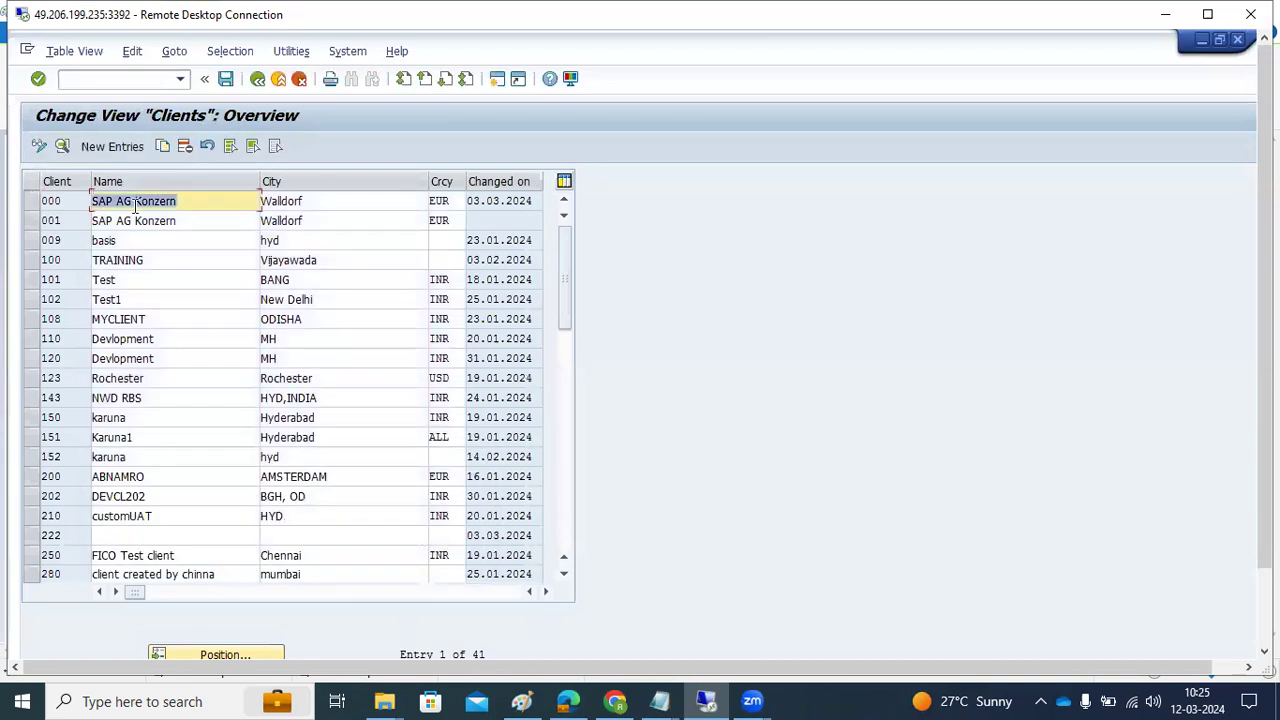
{"action": "left_click", "coordinate": [131, 146]}
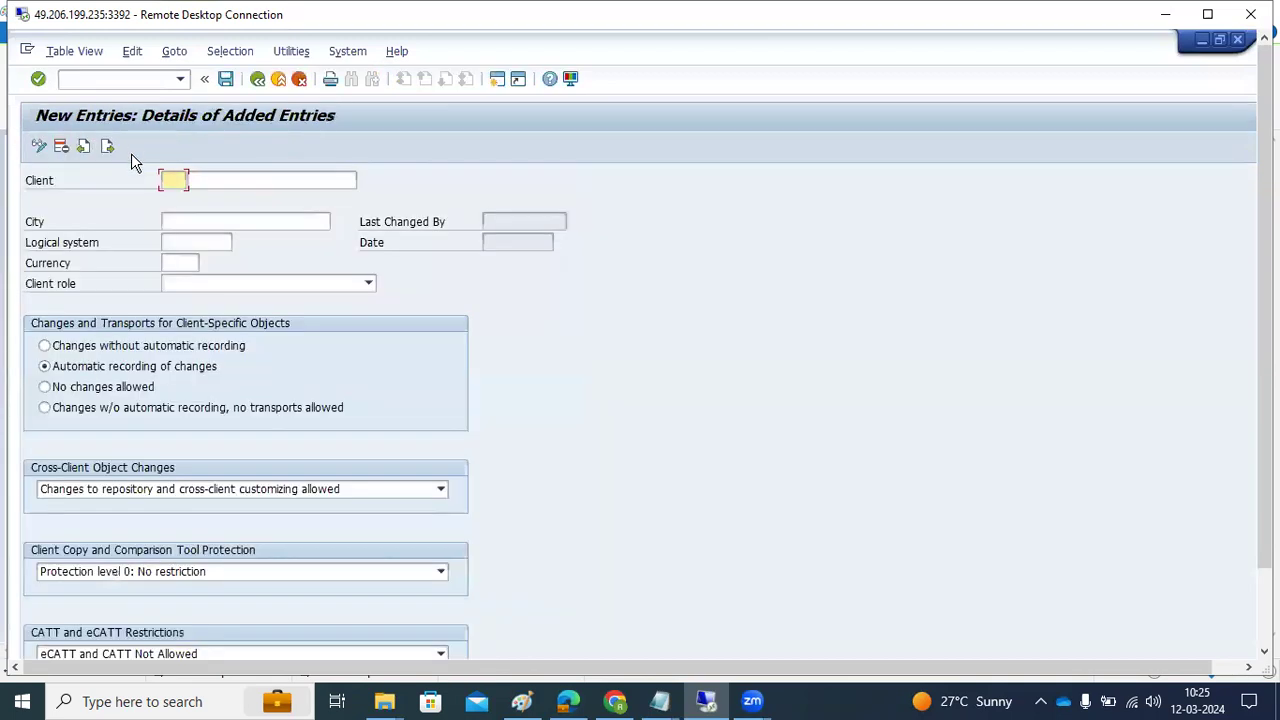
Set the client role to Training/Education and enter client number 900
{"action": "left_click", "coordinate": [212, 285]}
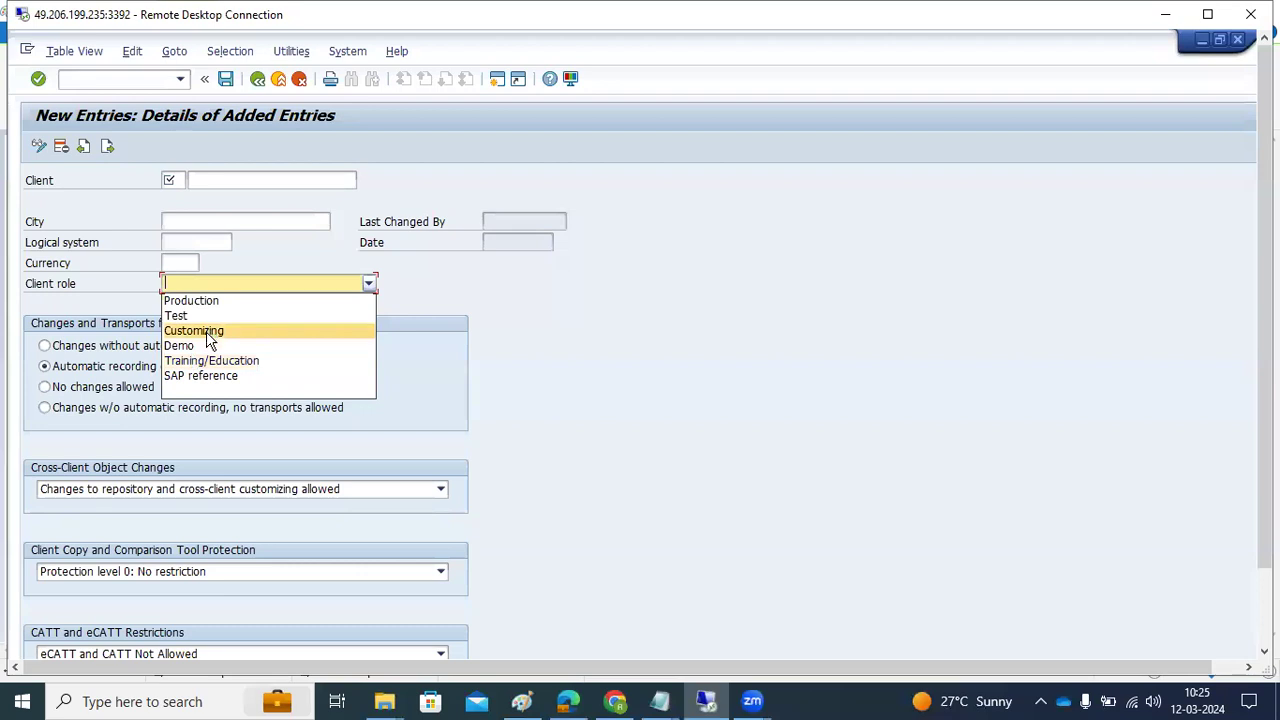
{"action": "left_click", "coordinate": [205, 360]}
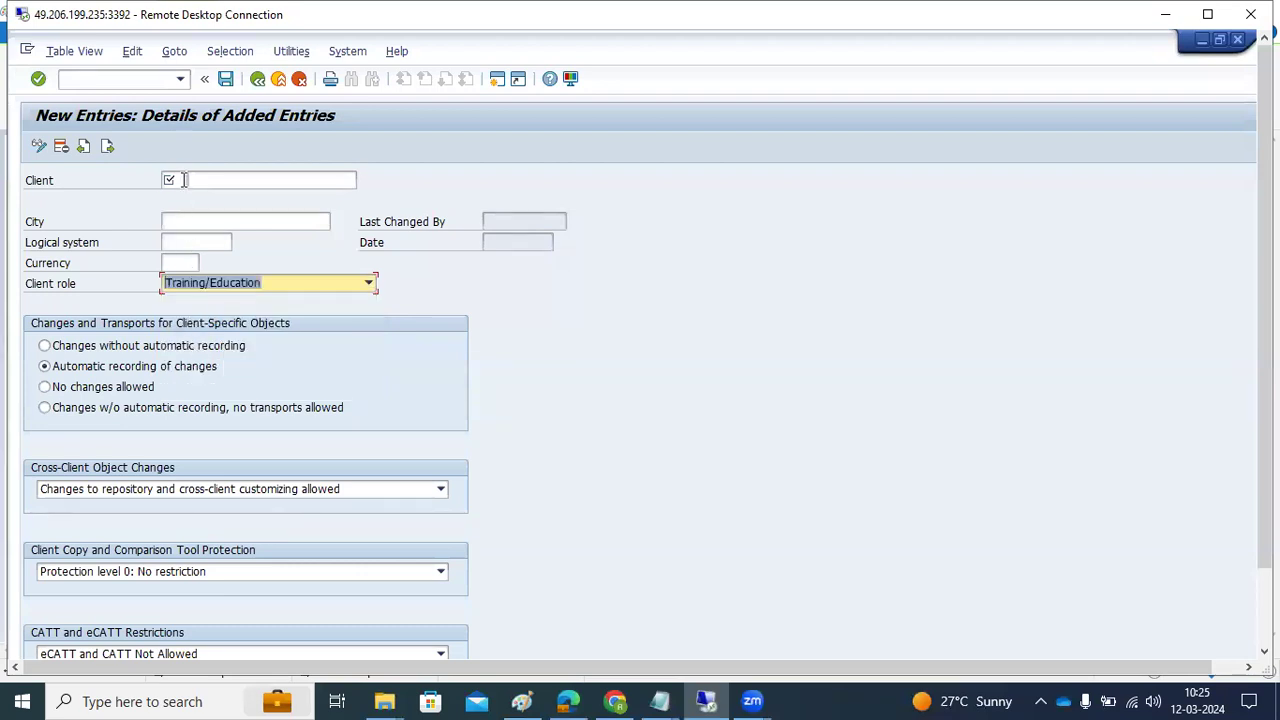
{"action": "left_click", "coordinate": [184, 180]}
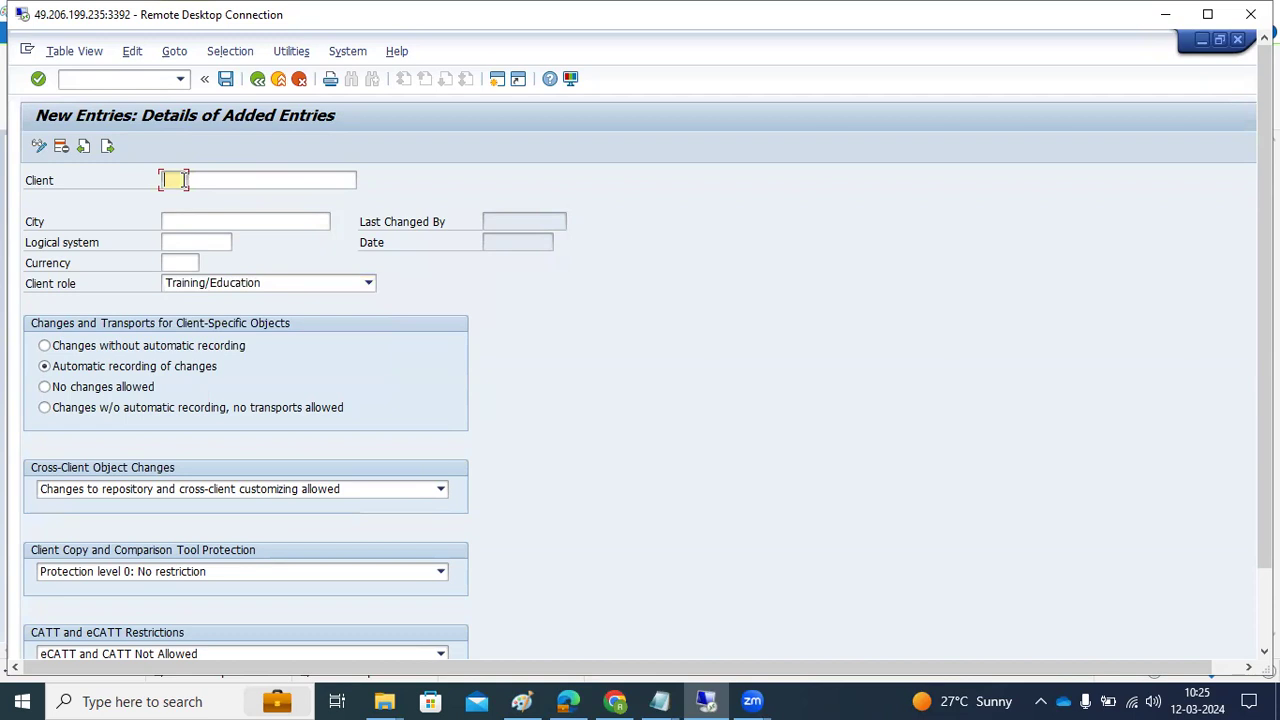
{"action": "type", "text": "900"}
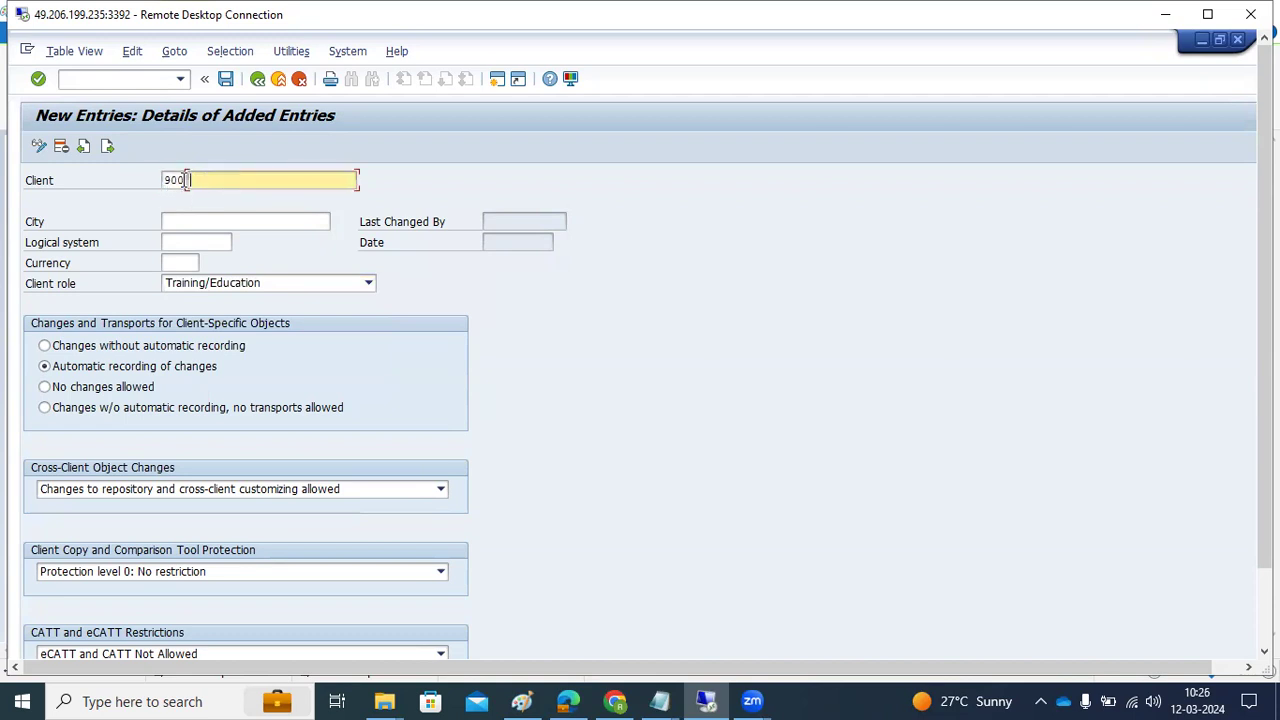
{"action": "type", "text": "NW"}
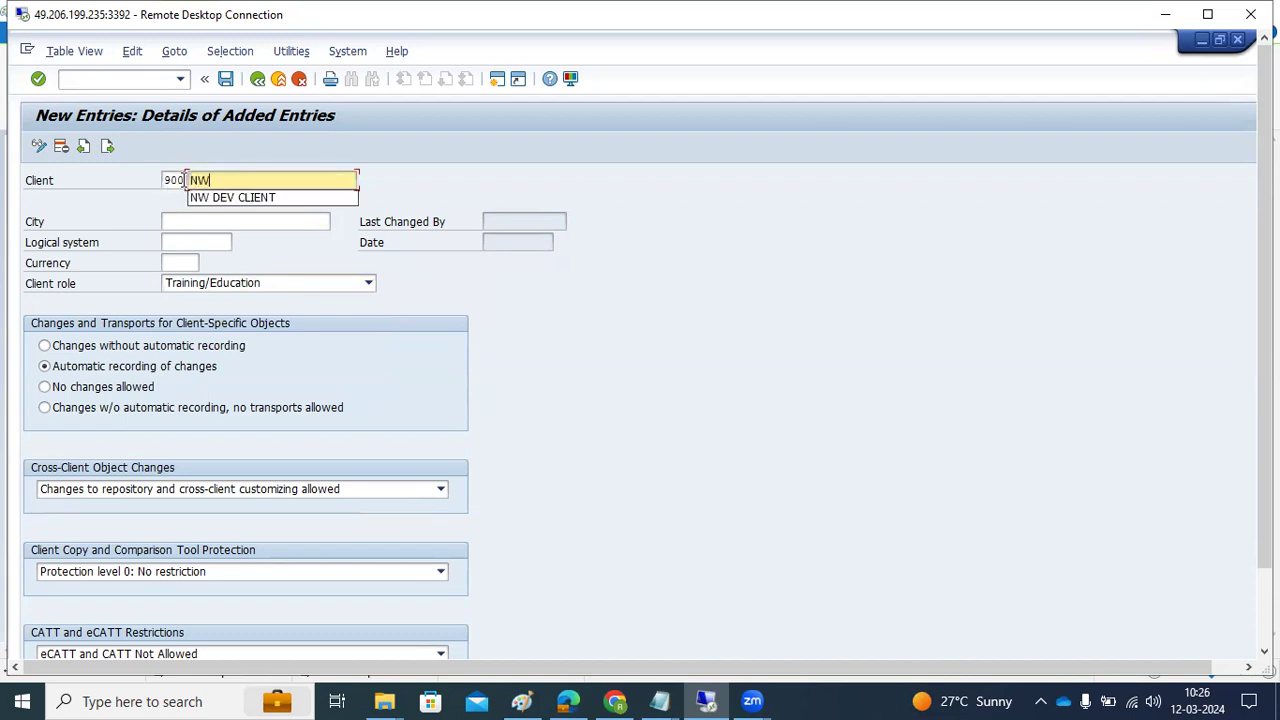
Accept the name NW DEV CLIENT and set the city to HYD,INDIA
{"action": "left_click", "coordinate": [221, 196]}
{"action": "left_click", "coordinate": [217, 216]}
{"action": "type", "text": "H"}
{"action": "left_click", "coordinate": [200, 239]}
Choose NWDCLNT900 as the logical system from the value list
{"action": "left_click", "coordinate": [184, 245]}
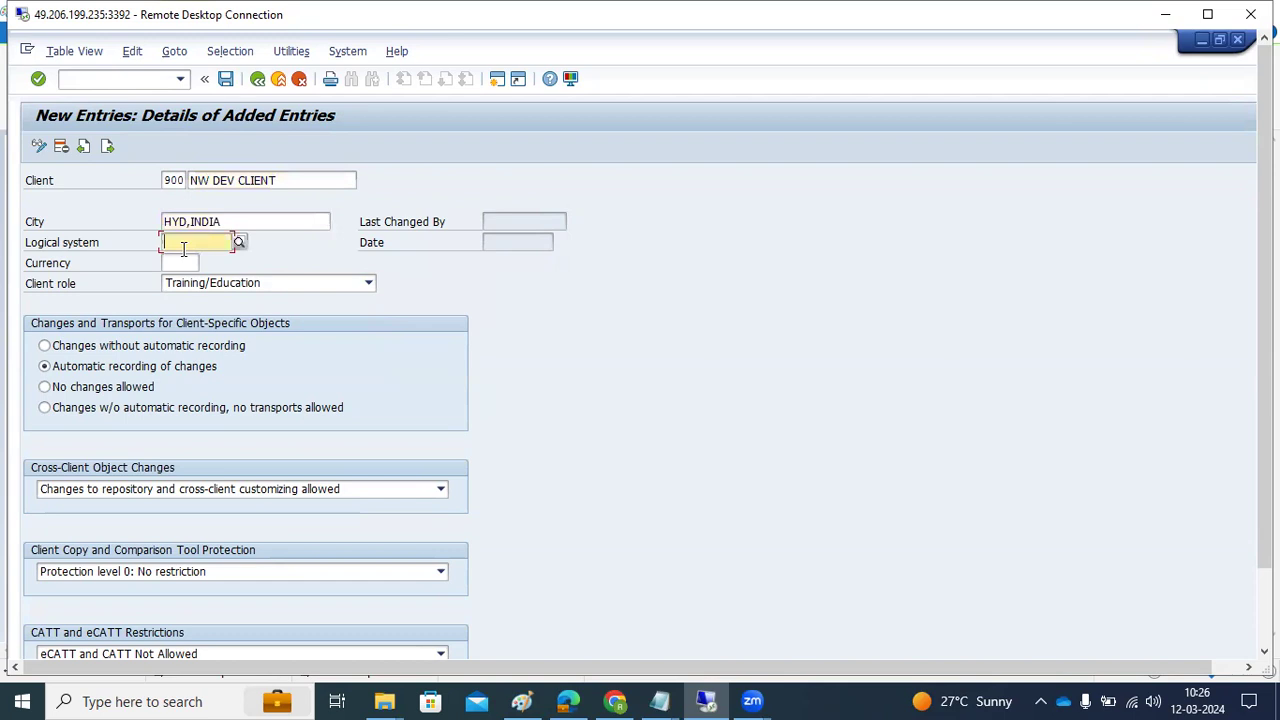
{"action": "left_click", "coordinate": [240, 244]}
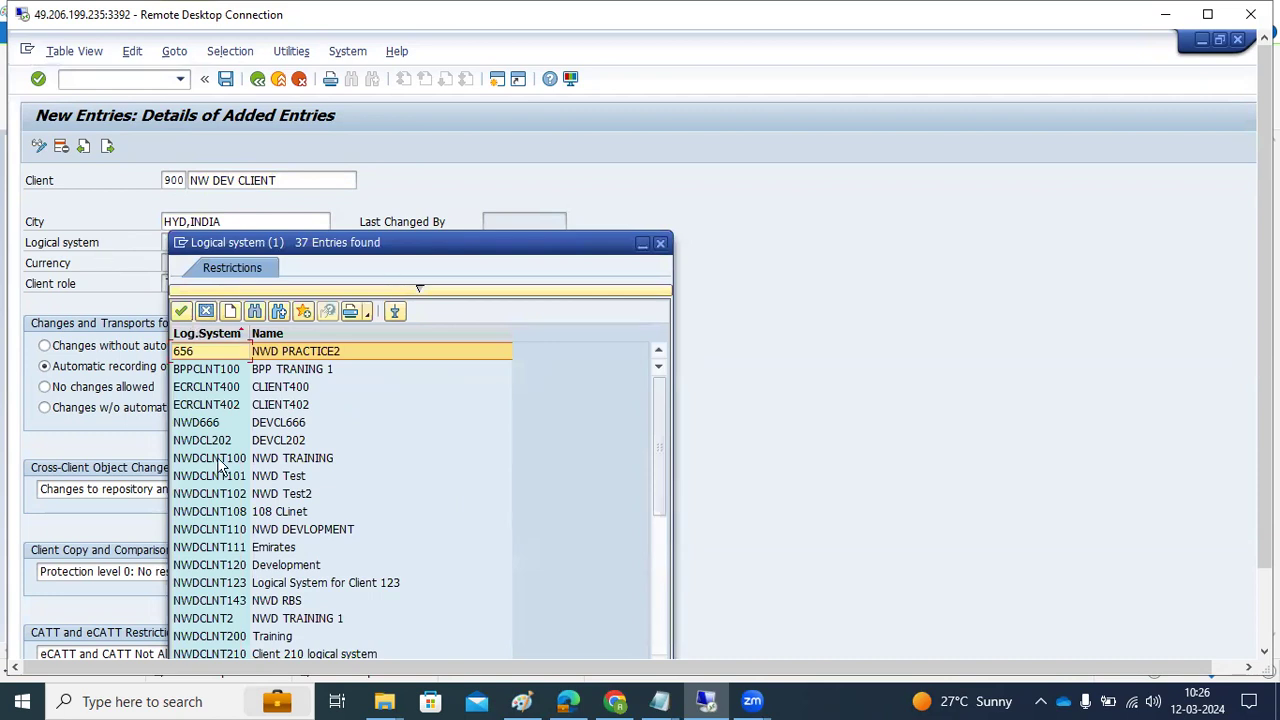
{"action": "scroll", "coordinate": [228, 512], "scroll_direction": "down", "scroll_amount": 5}
{"action": "scroll", "coordinate": [228, 515], "scroll_direction": "down", "scroll_amount": 1}
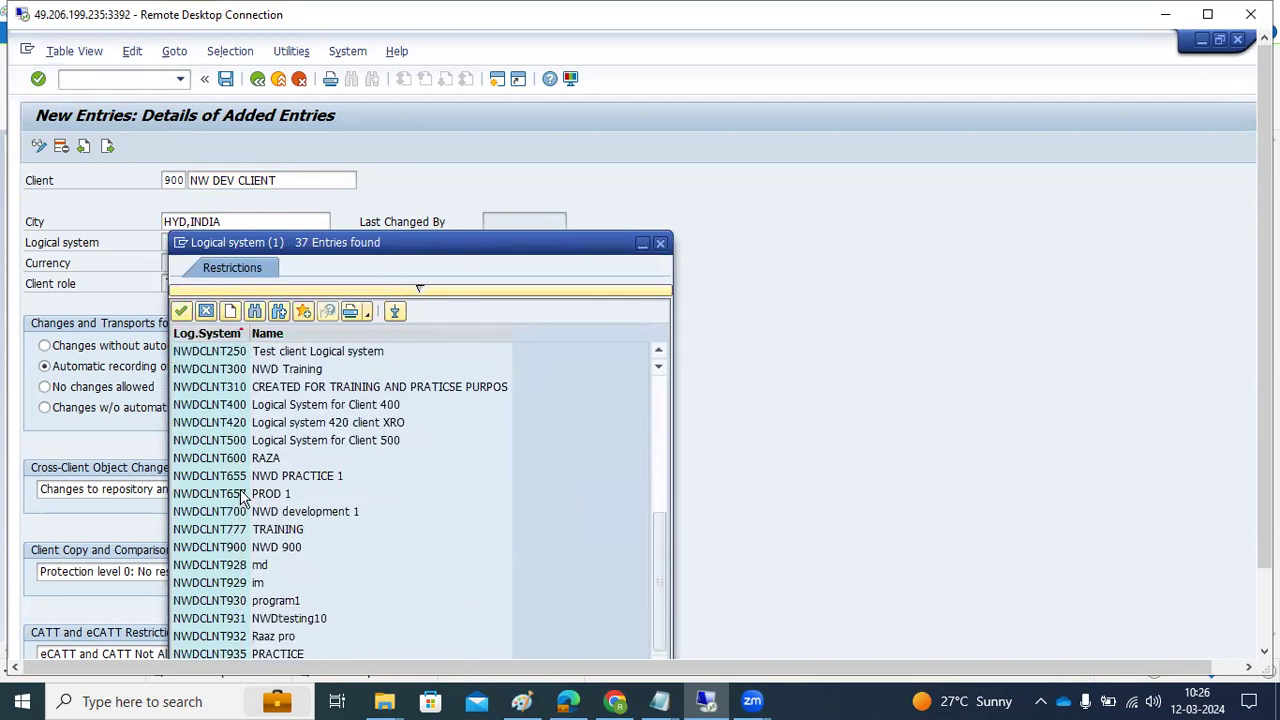
{"action": "double_click", "coordinate": [262, 549]}
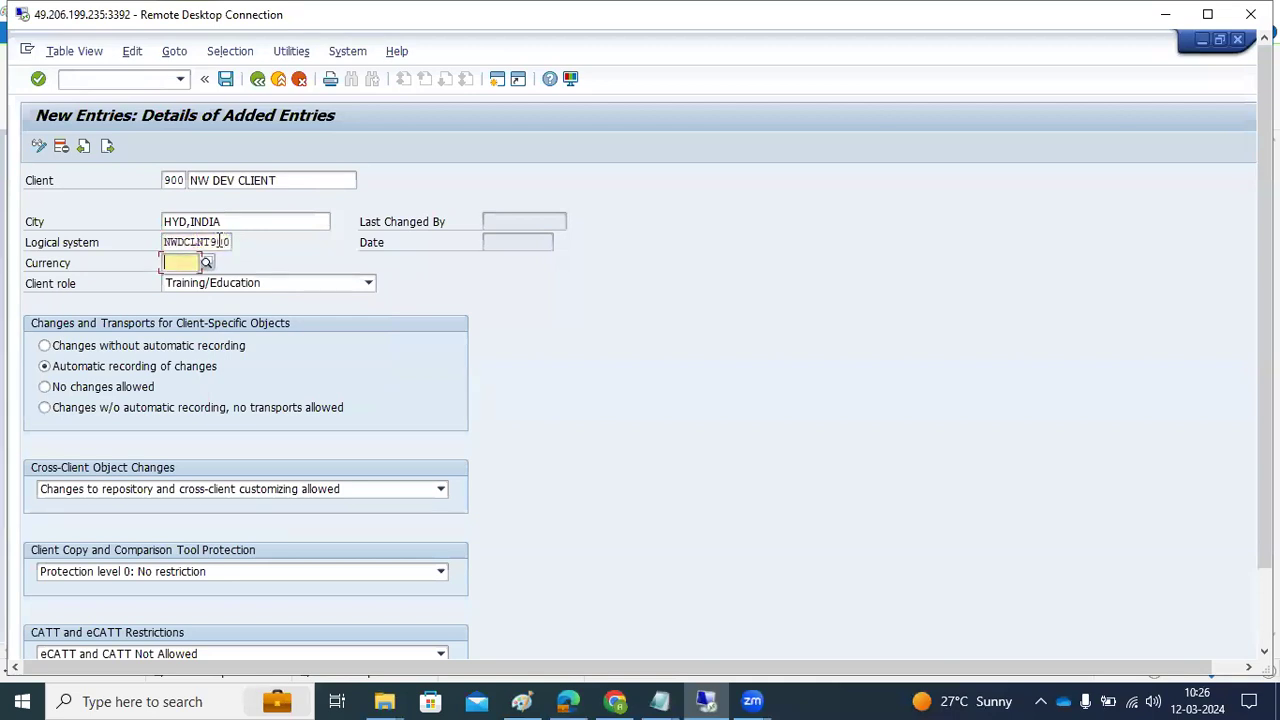
{"action": "left_click", "coordinate": [240, 244]}
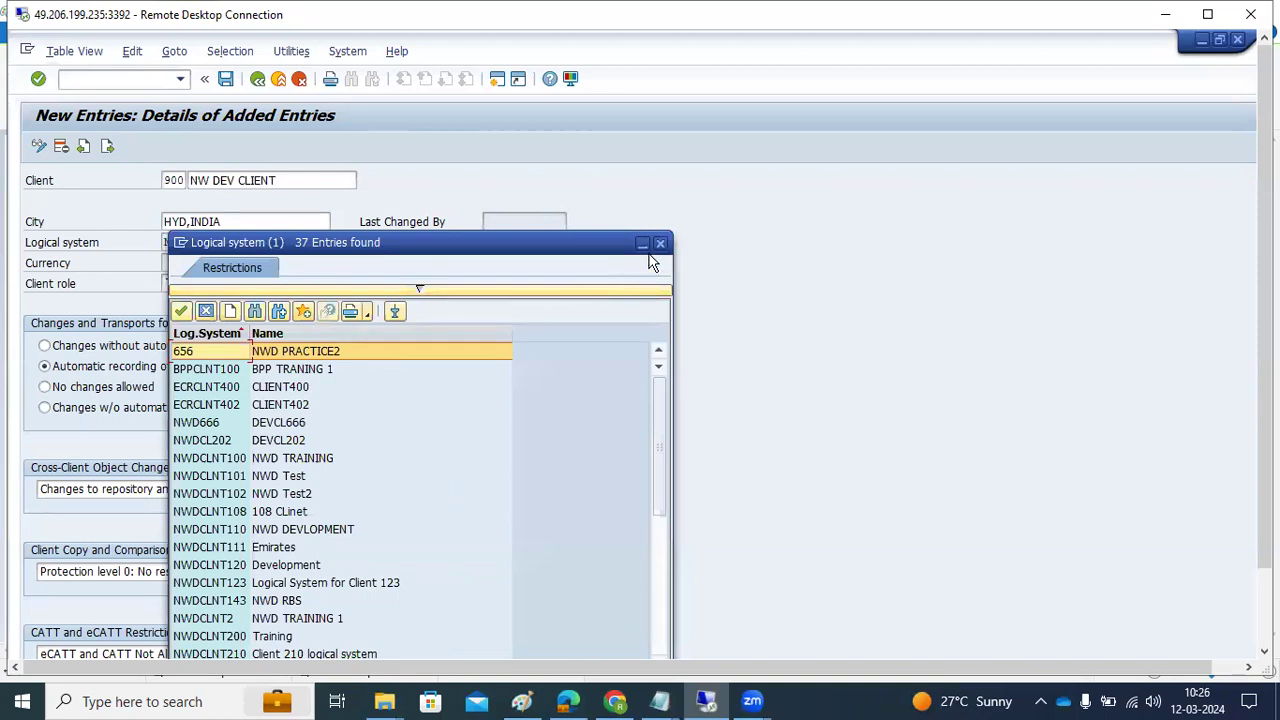
{"action": "left_click", "coordinate": [660, 243]}
Set the currency to INR Indian Rupee, then bring the Paint notes forward
{"action": "left_click", "coordinate": [179, 261]}
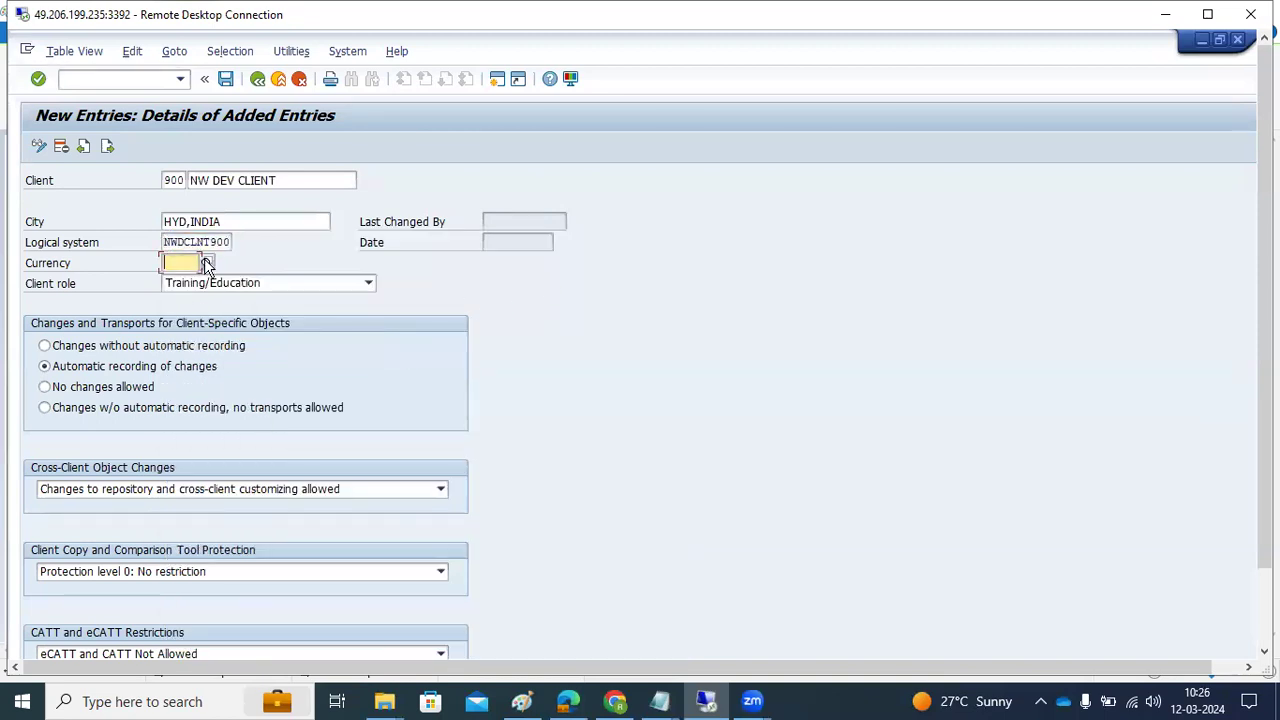
{"action": "left_click", "coordinate": [206, 260]}
{"action": "scroll", "coordinate": [279, 500], "scroll_direction": "down", "scroll_amount": 13}
{"action": "scroll", "coordinate": [283, 514], "scroll_direction": "down", "scroll_amount": 16}
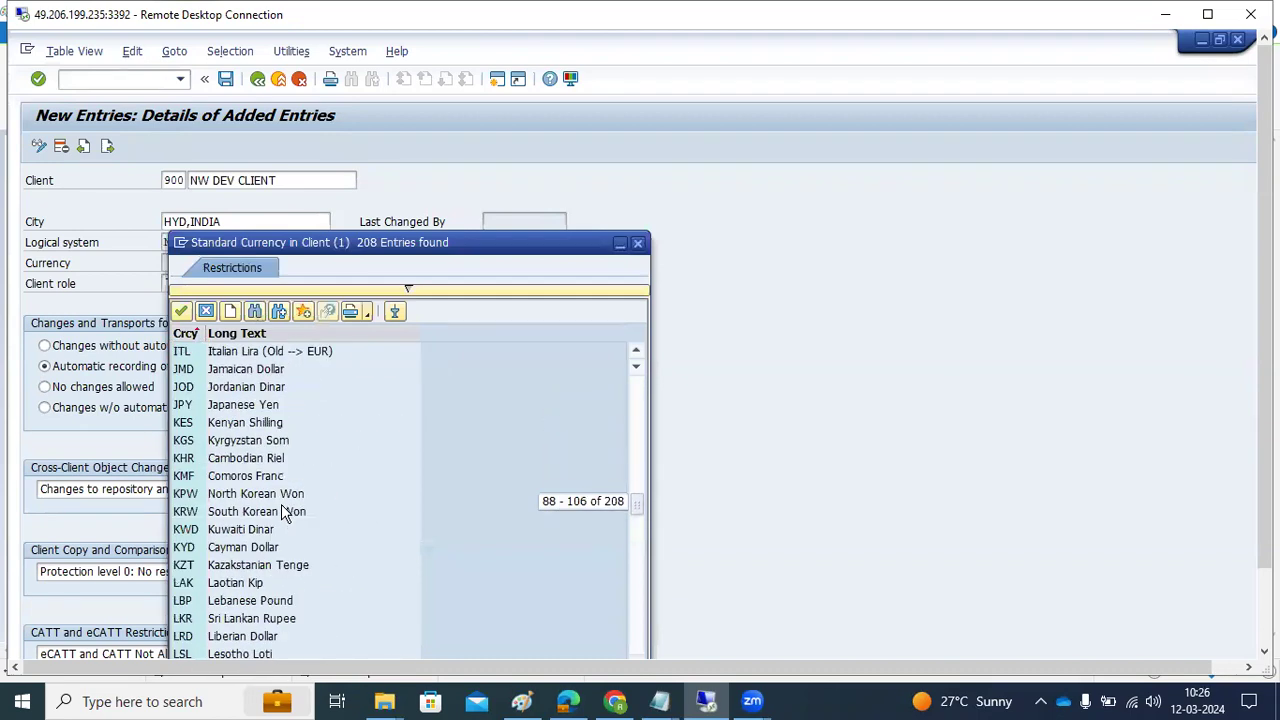
{"action": "scroll", "coordinate": [283, 514], "scroll_direction": "up", "scroll_amount": 1}
{"action": "scroll", "coordinate": [253, 432], "scroll_direction": "up", "scroll_amount": 2}
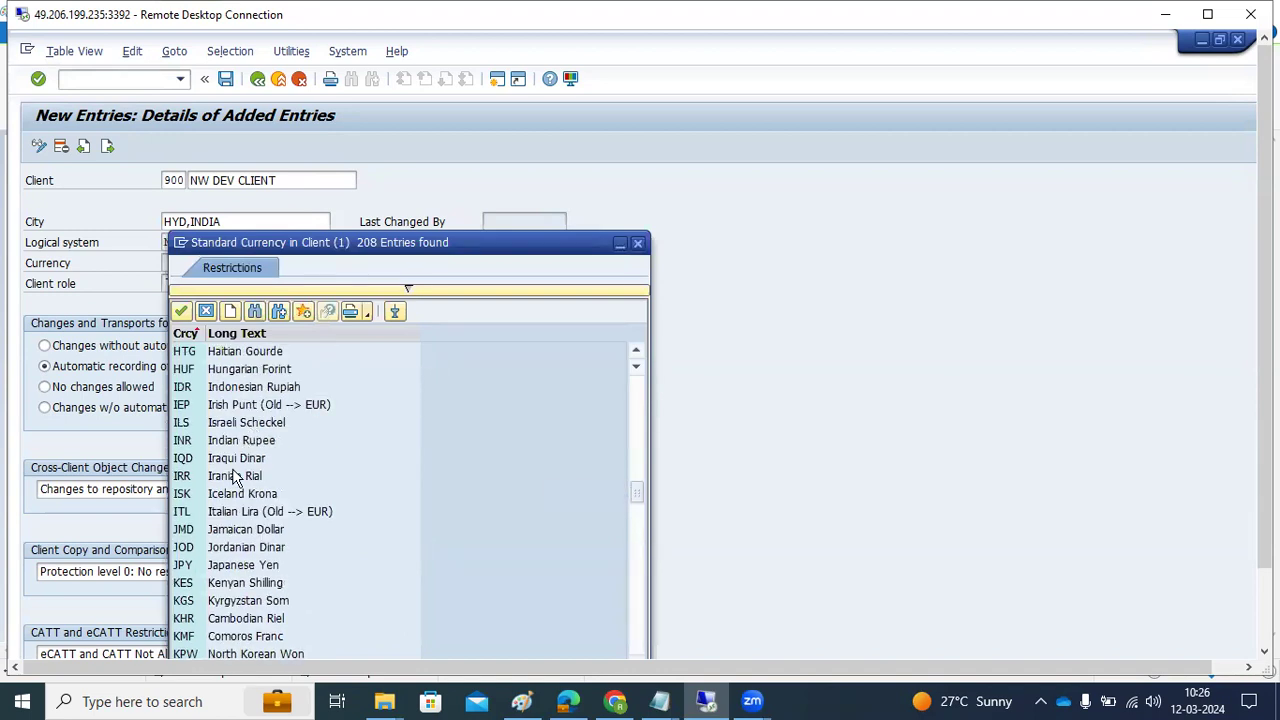
{"action": "double_click", "coordinate": [204, 441]}
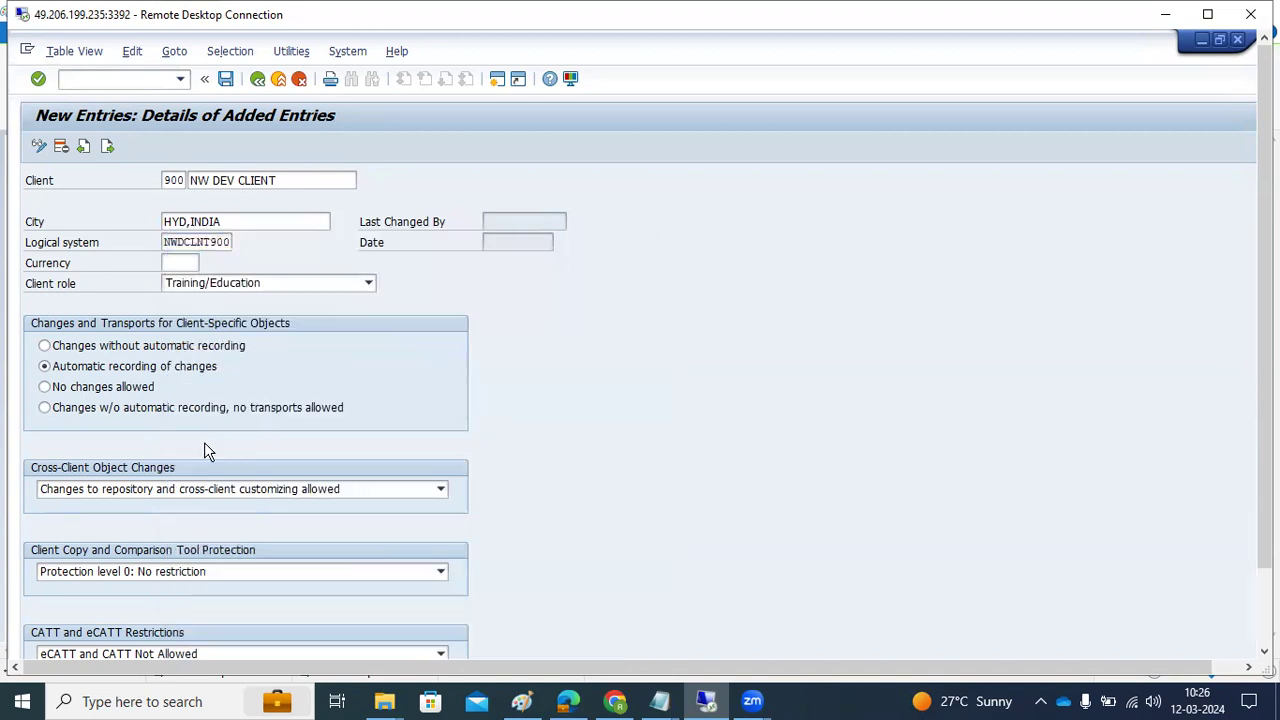
{"action": "left_click", "coordinate": [222, 285]}
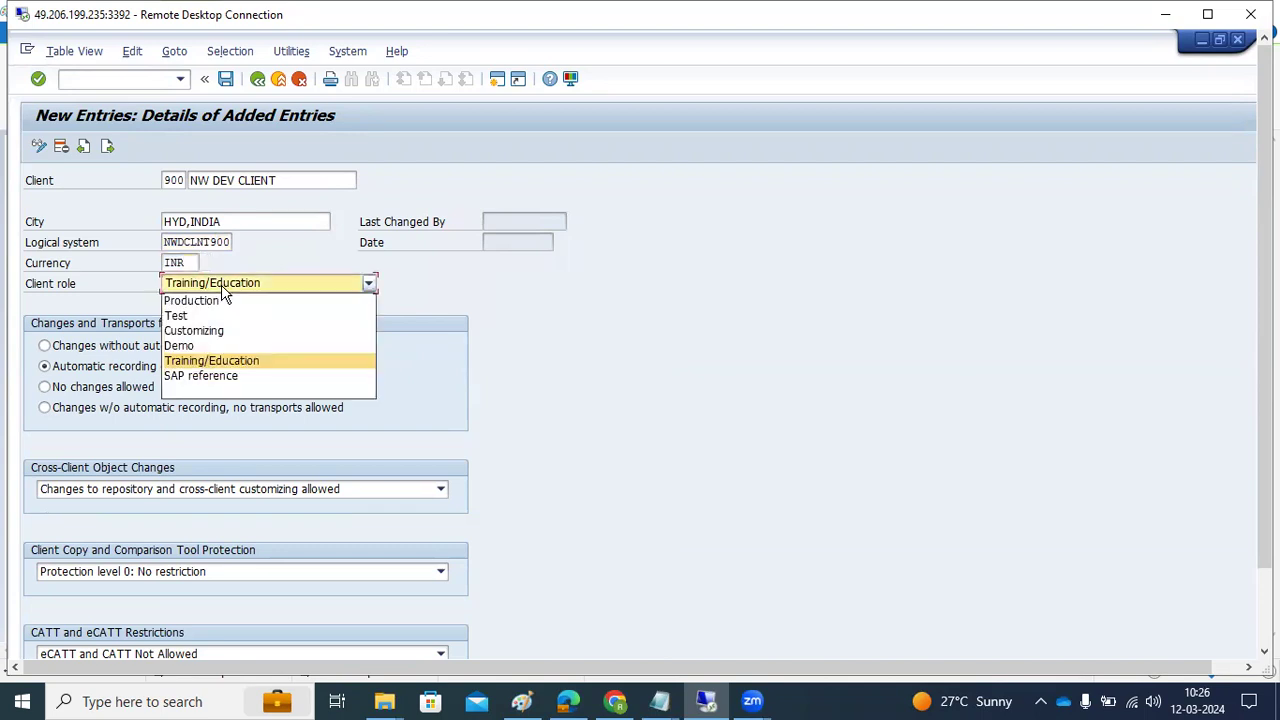
{"action": "left_click", "coordinate": [1165, 14]}
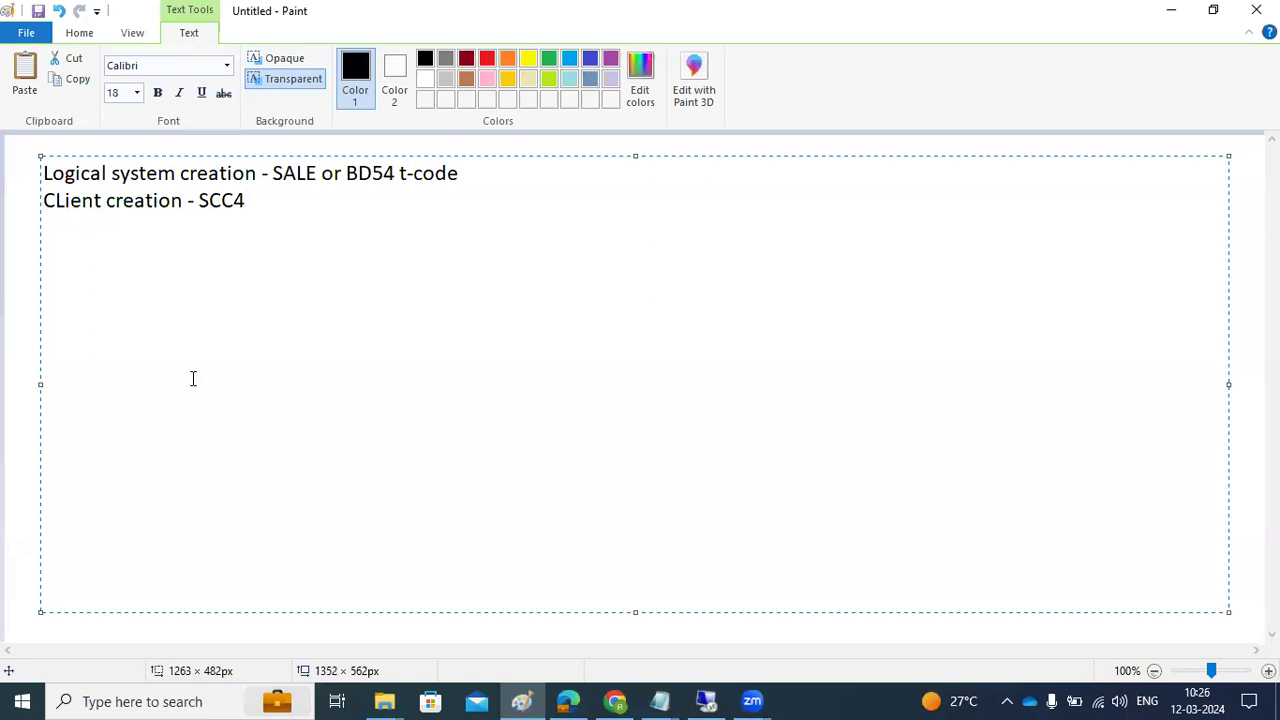
Draw three rectangles in a row below the notes: left, middle and right boxes
{"action": "left_click", "coordinate": [4, 252]}
{"action": "left_click", "coordinate": [416, 64]}
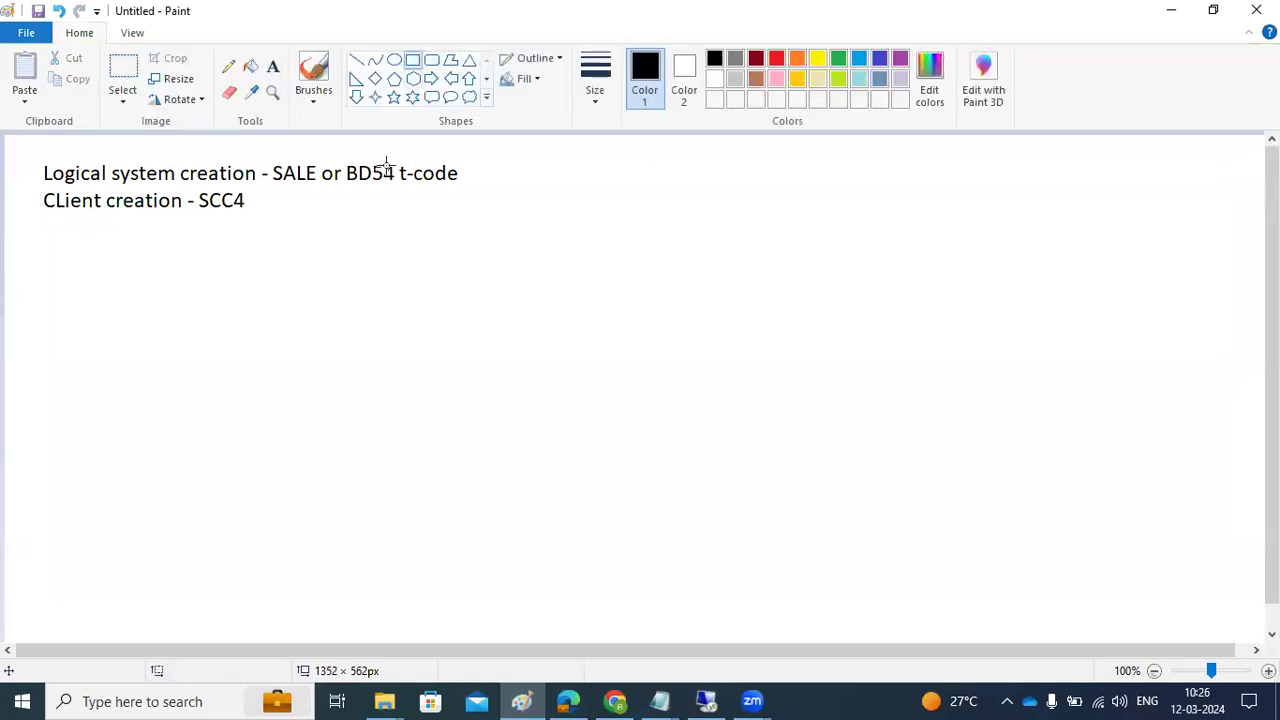
{"action": "left_click_drag", "start_coordinate": [266, 242], "coordinate": [430, 346]}
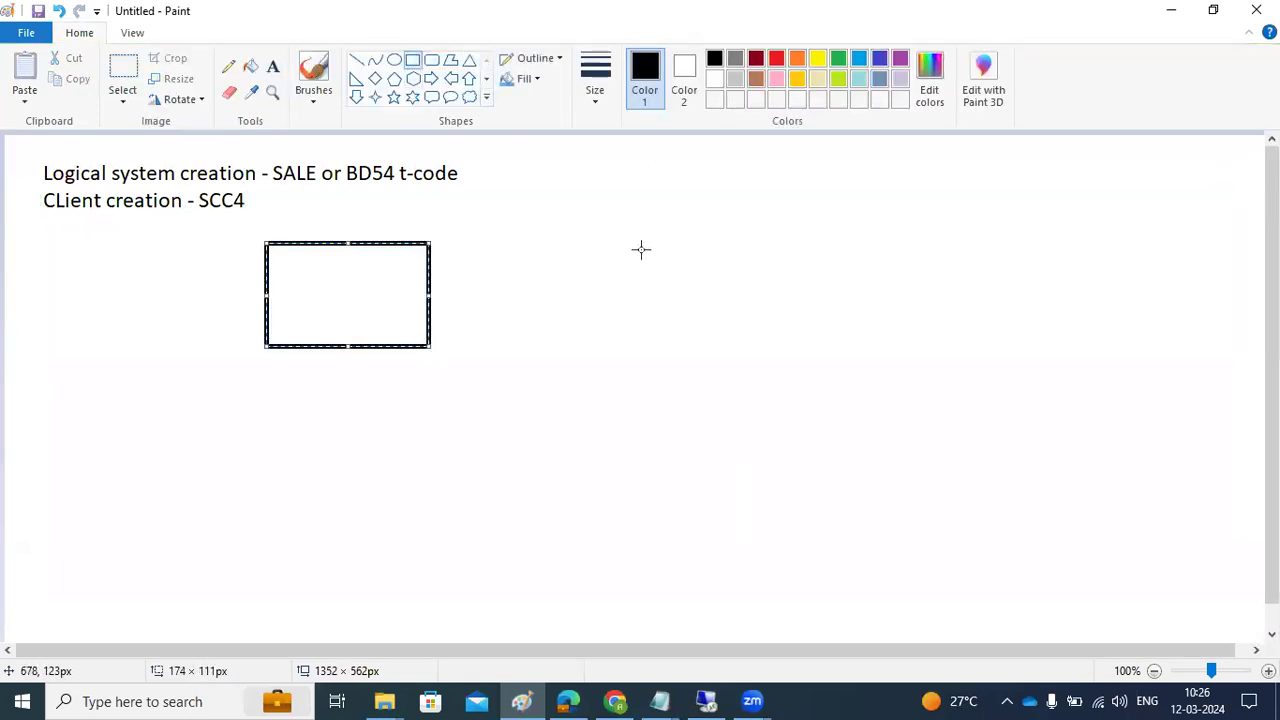
{"action": "left_click_drag", "start_coordinate": [626, 238], "coordinate": [680, 315]}
{"action": "left_click_drag", "start_coordinate": [716, 345], "coordinate": [743, 352]}
{"action": "left_click_drag", "start_coordinate": [963, 228], "coordinate": [1133, 354]}
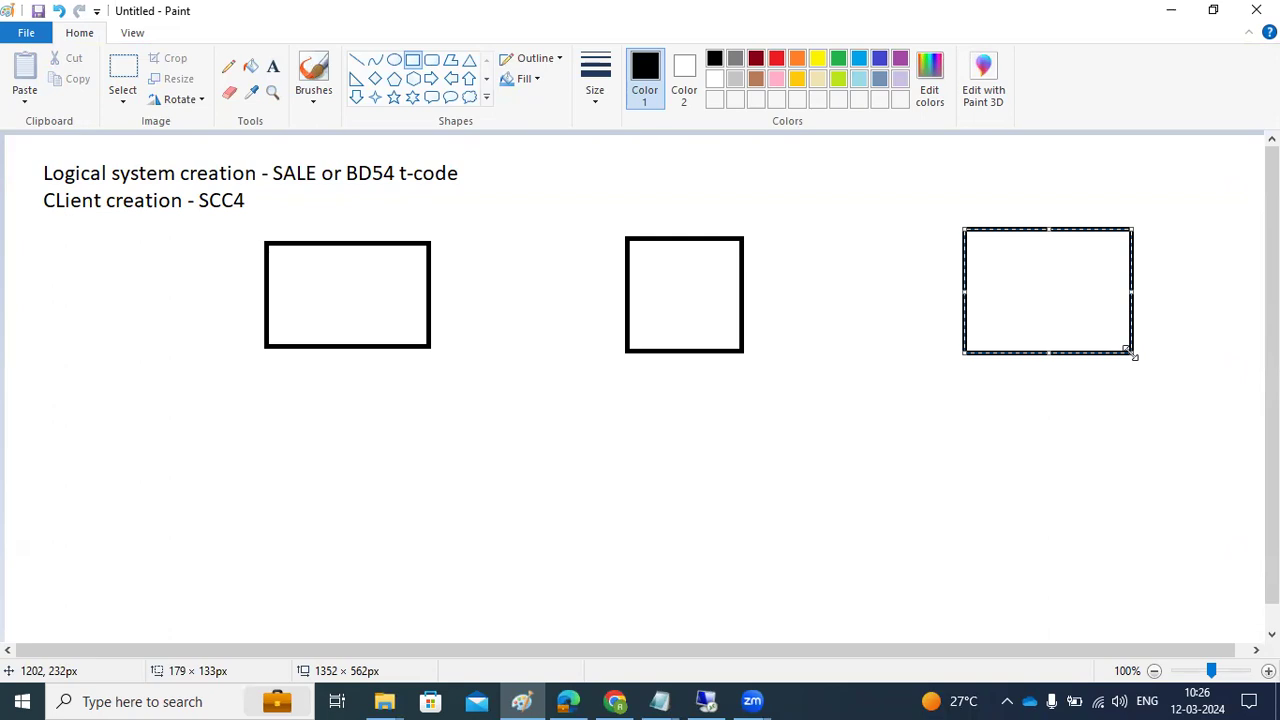
Add small dashes inside the left and right boxes, then return to the SAP session
{"action": "left_click_drag", "start_coordinate": [333, 290], "coordinate": [368, 295]}
{"action": "left_click_drag", "start_coordinate": [683, 276], "coordinate": [698, 276]}
{"action": "left_click_drag", "start_coordinate": [1021, 291], "coordinate": [1042, 288]}
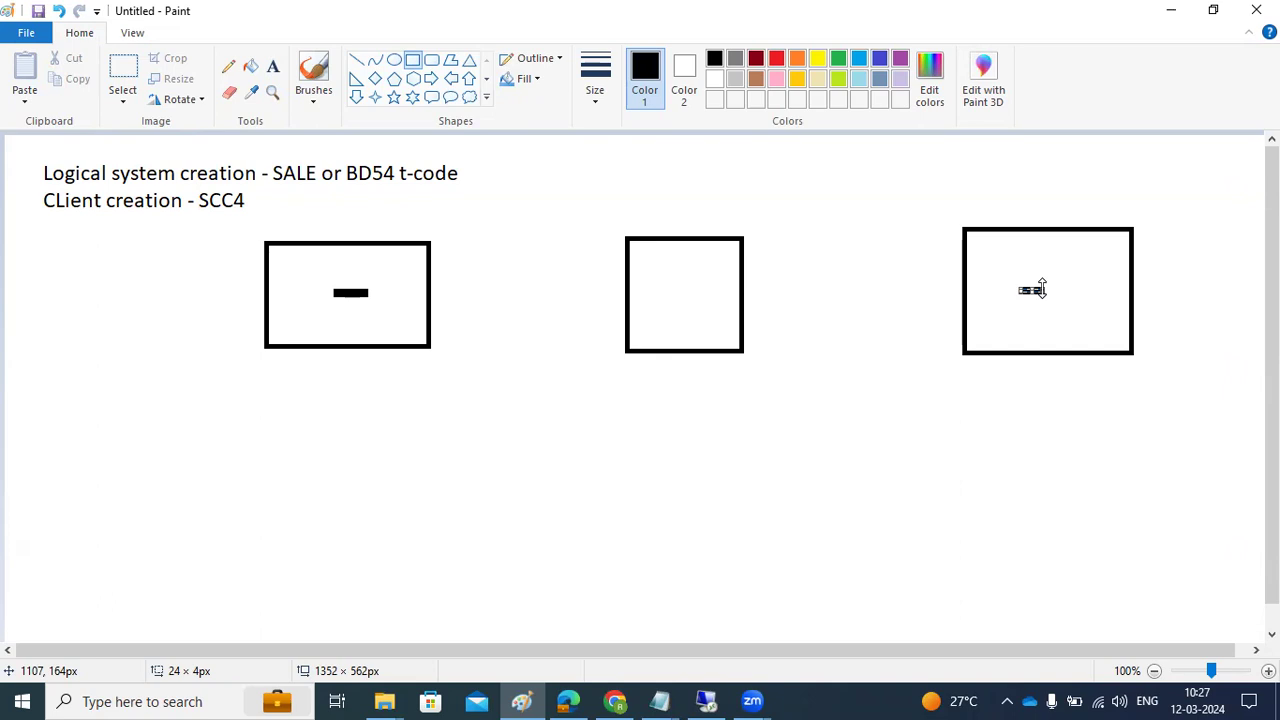
{"action": "mouse_move", "coordinate": [707, 700]}
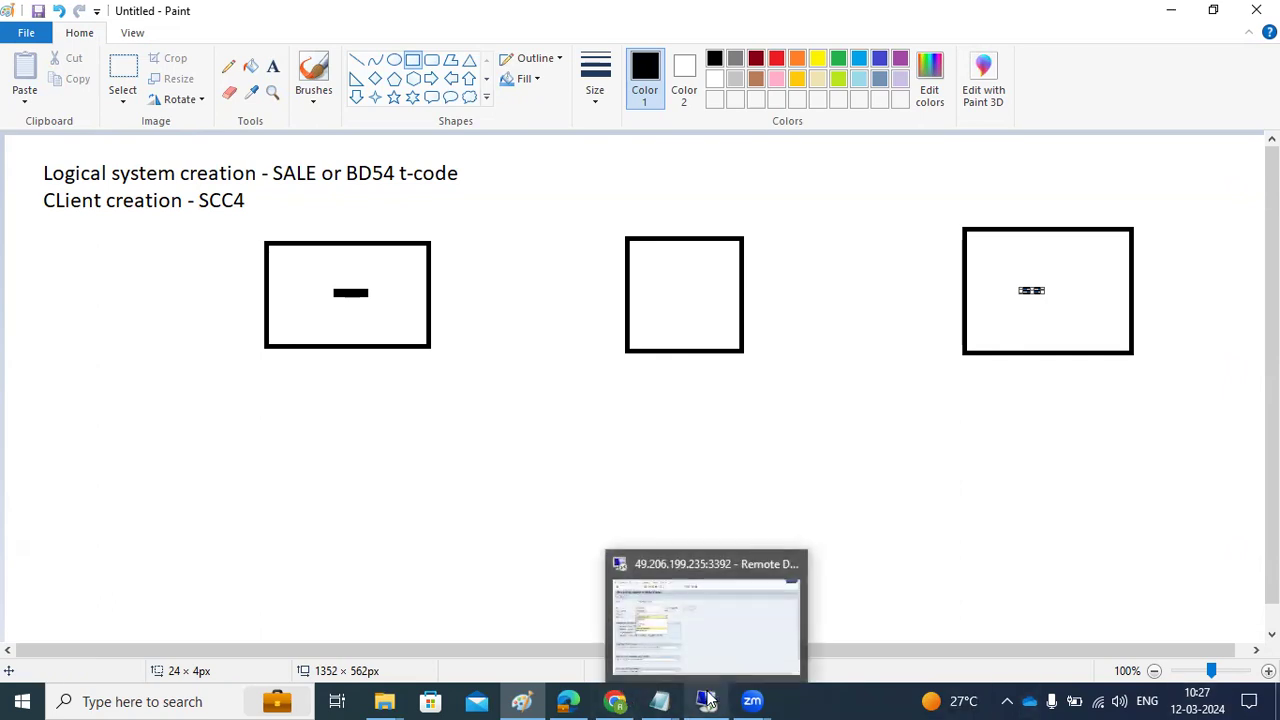
{"action": "left_click", "coordinate": [705, 615]}
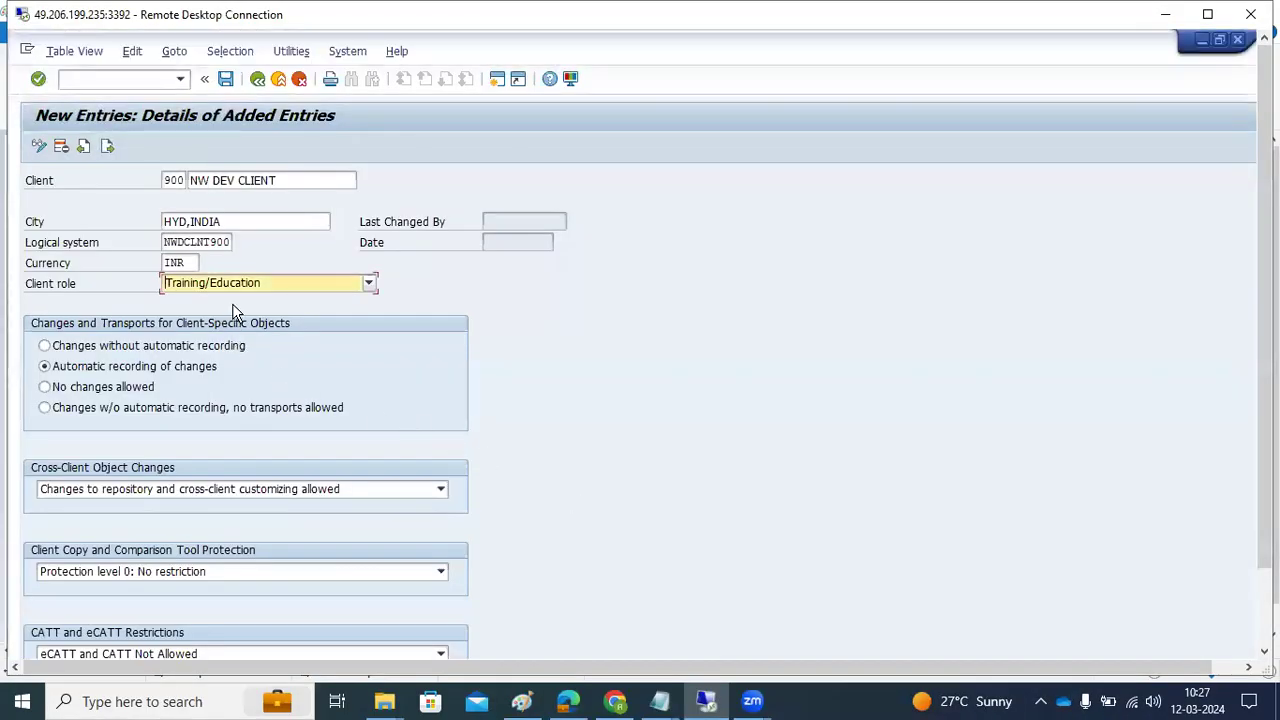
{"action": "left_click_drag", "start_coordinate": [1265, 420], "coordinate": [1265, 495]}
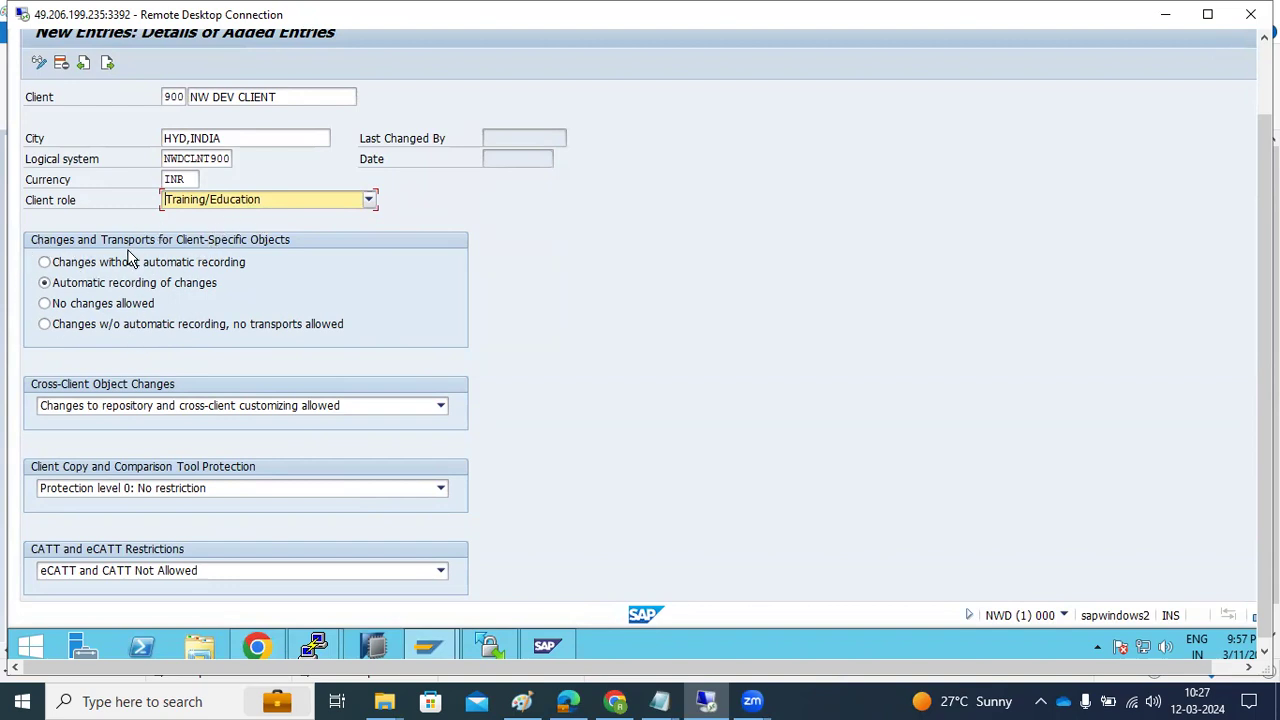
{"action": "left_click", "coordinate": [173, 96]}
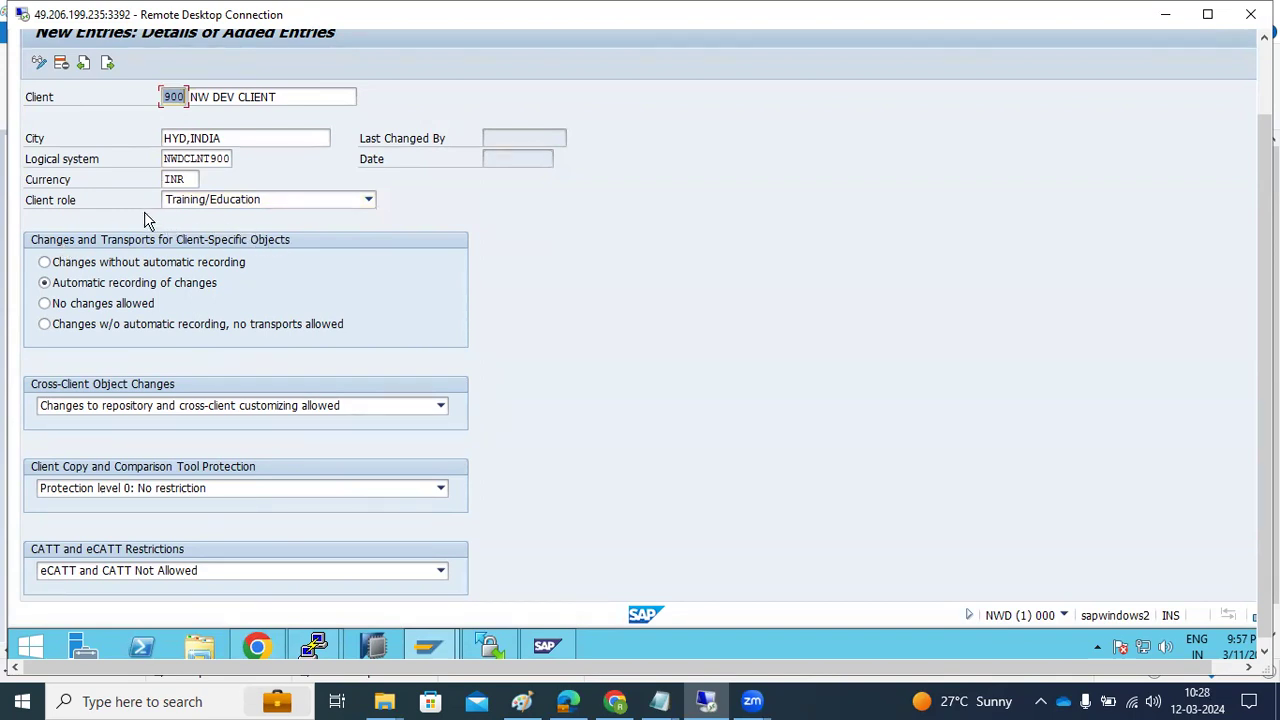
Set client 900 to no changes allowed and no repository/cross-client customizing changes
{"action": "left_click", "coordinate": [44, 264]}
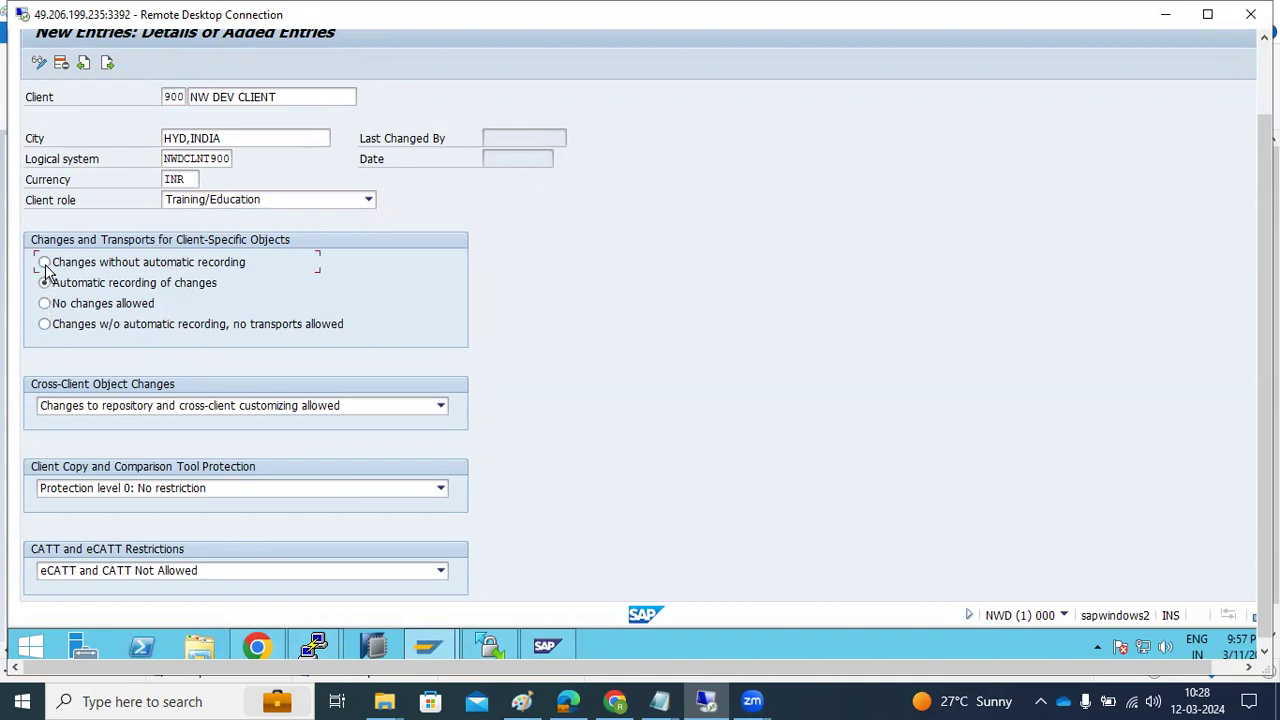
{"action": "left_click", "coordinate": [99, 287]}
{"action": "left_click", "coordinate": [140, 306]}
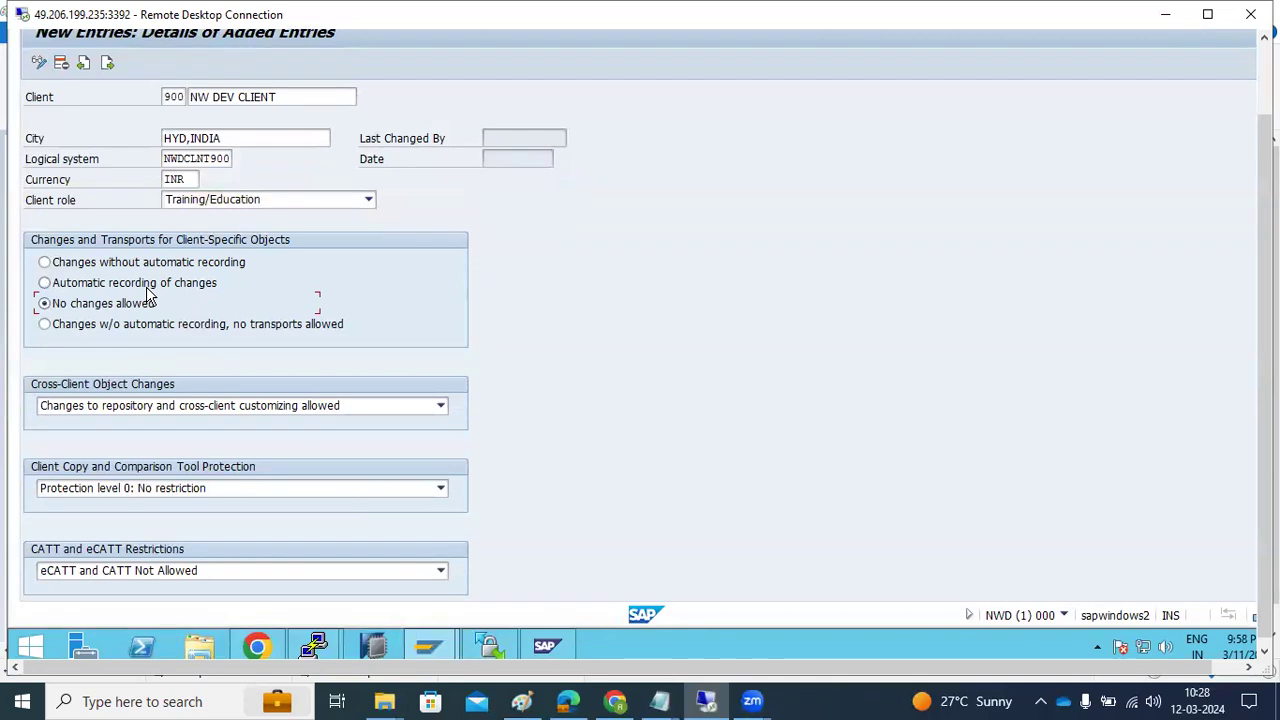
{"action": "left_click", "coordinate": [88, 406]}
{"action": "left_click", "coordinate": [100, 468]}
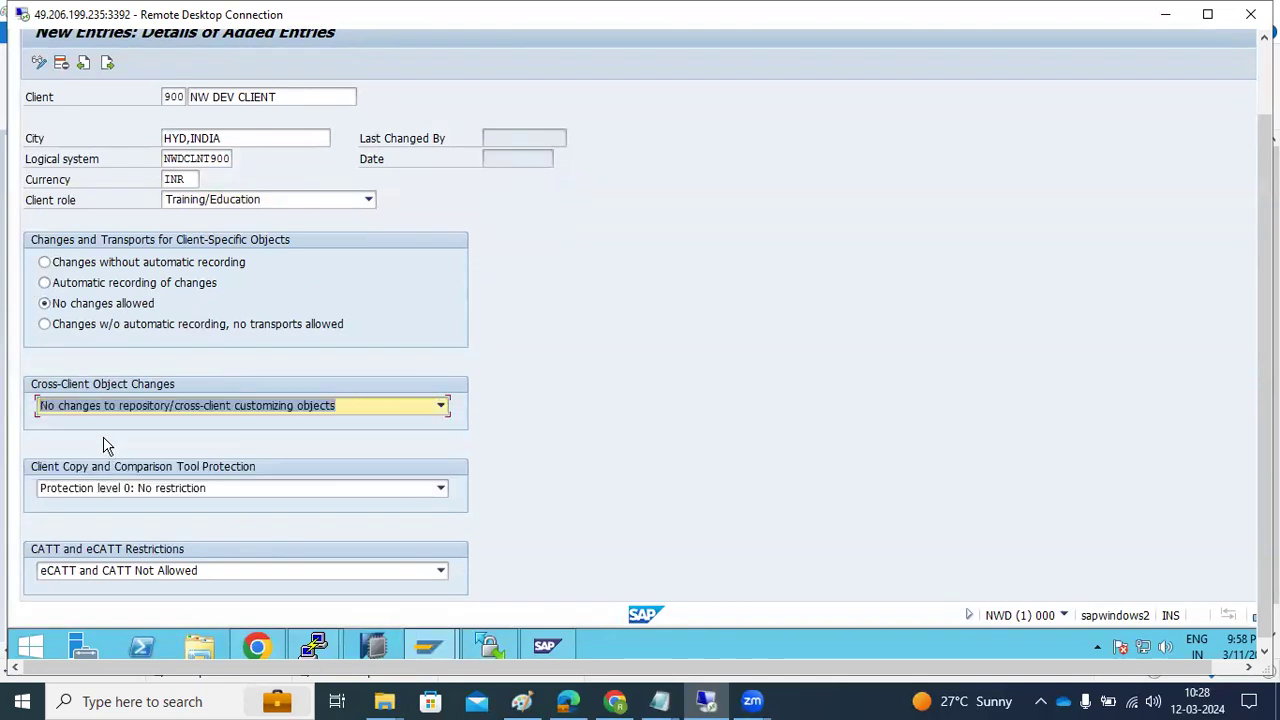
{"action": "left_click", "coordinate": [105, 411]}
{"action": "left_click", "coordinate": [83, 303]}
In Paint, draw a linking bar between boxes and vertical marks at the right box, then return to SAP
{"action": "key", "text": "alt+Tab"}
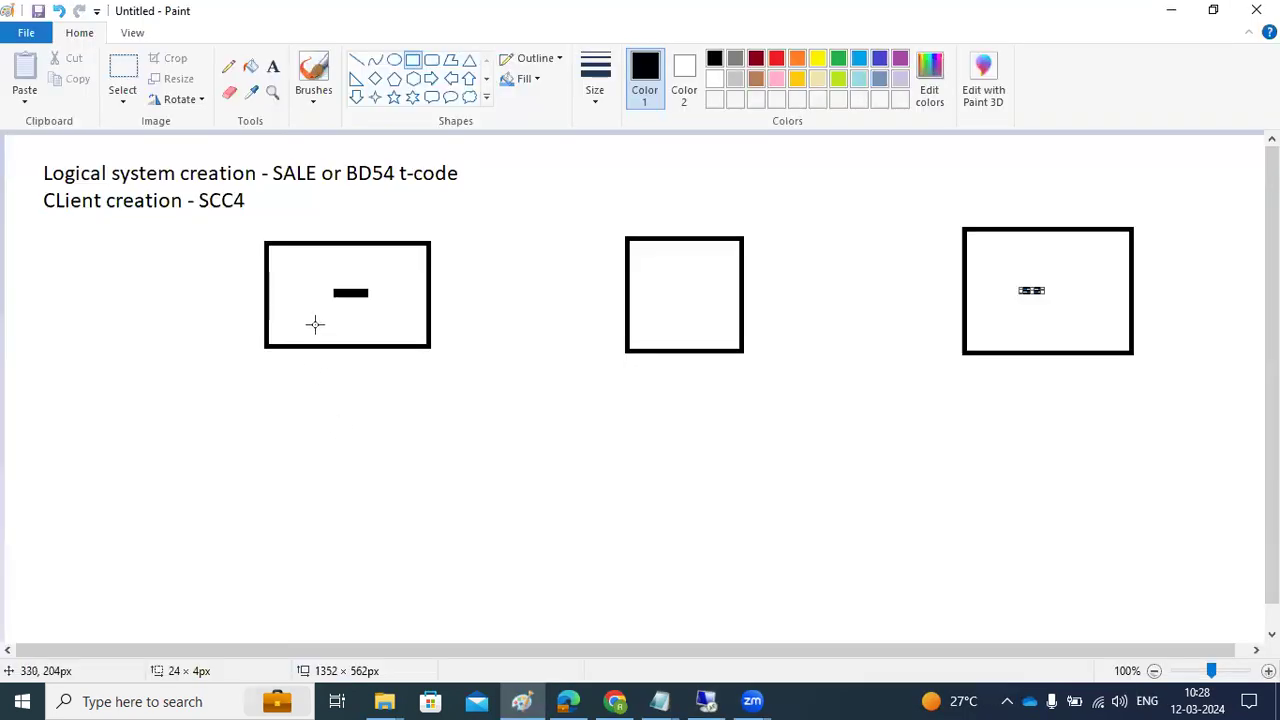
{"action": "left_click_drag", "start_coordinate": [410, 270], "coordinate": [1024, 287]}
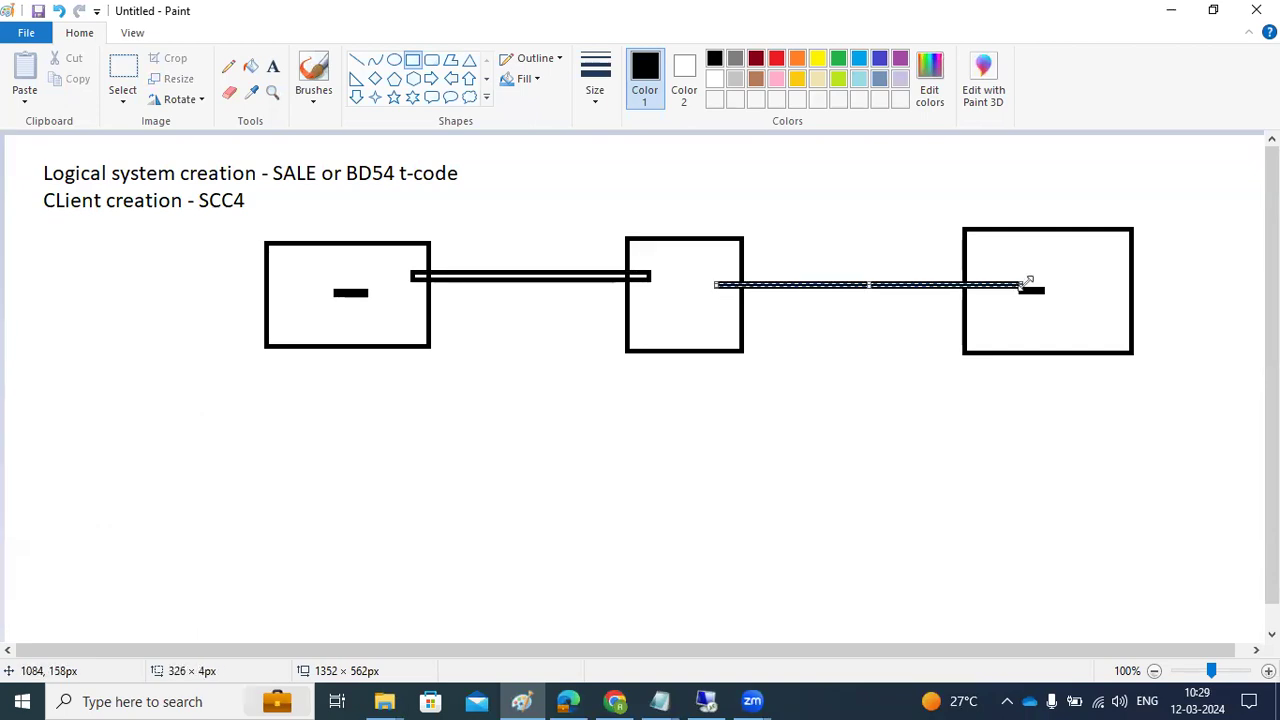
{"action": "left_click_drag", "start_coordinate": [1042, 394], "coordinate": [1038, 336]}
{"action": "left_click", "coordinate": [1102, 261]}
{"action": "mouse_move", "coordinate": [1102, 261]}
{"action": "left_mouse_down"}
{"action": "mouse_move", "coordinate": [1086, 290]}
{"action": "mouse_move", "coordinate": [1095, 320]}
{"action": "left_mouse_up"}
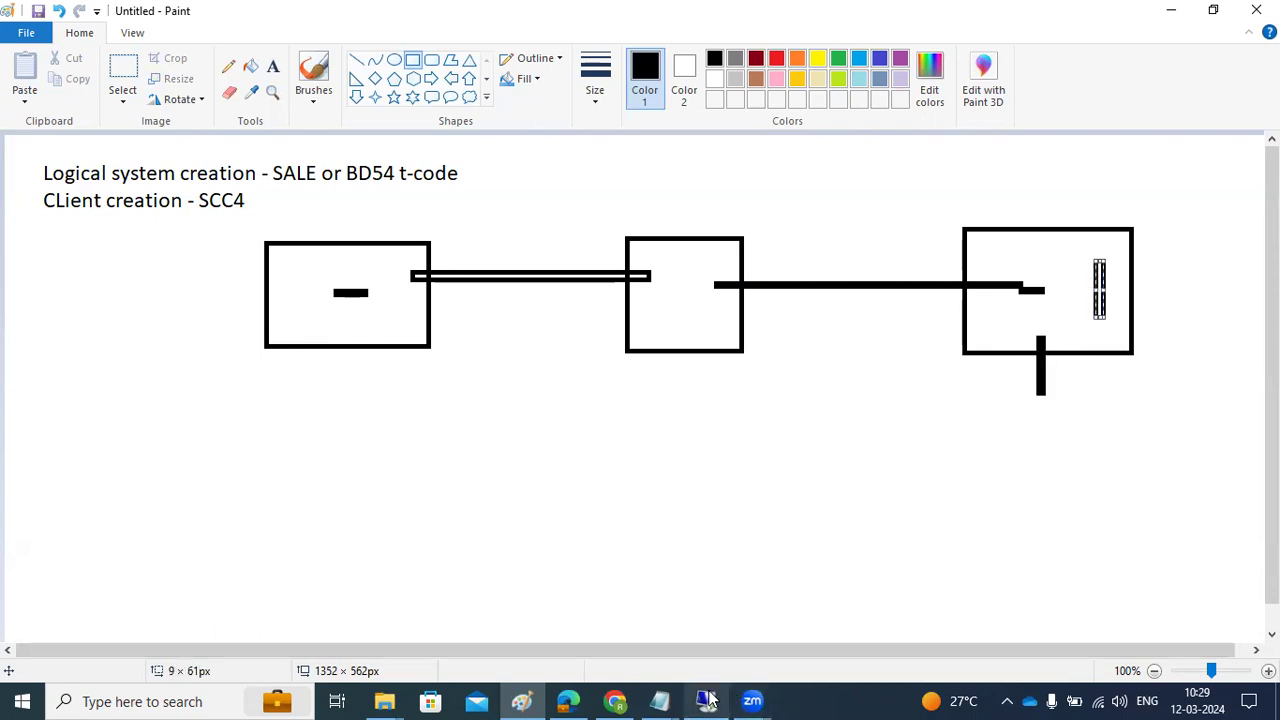
{"action": "mouse_move", "coordinate": [705, 700]}
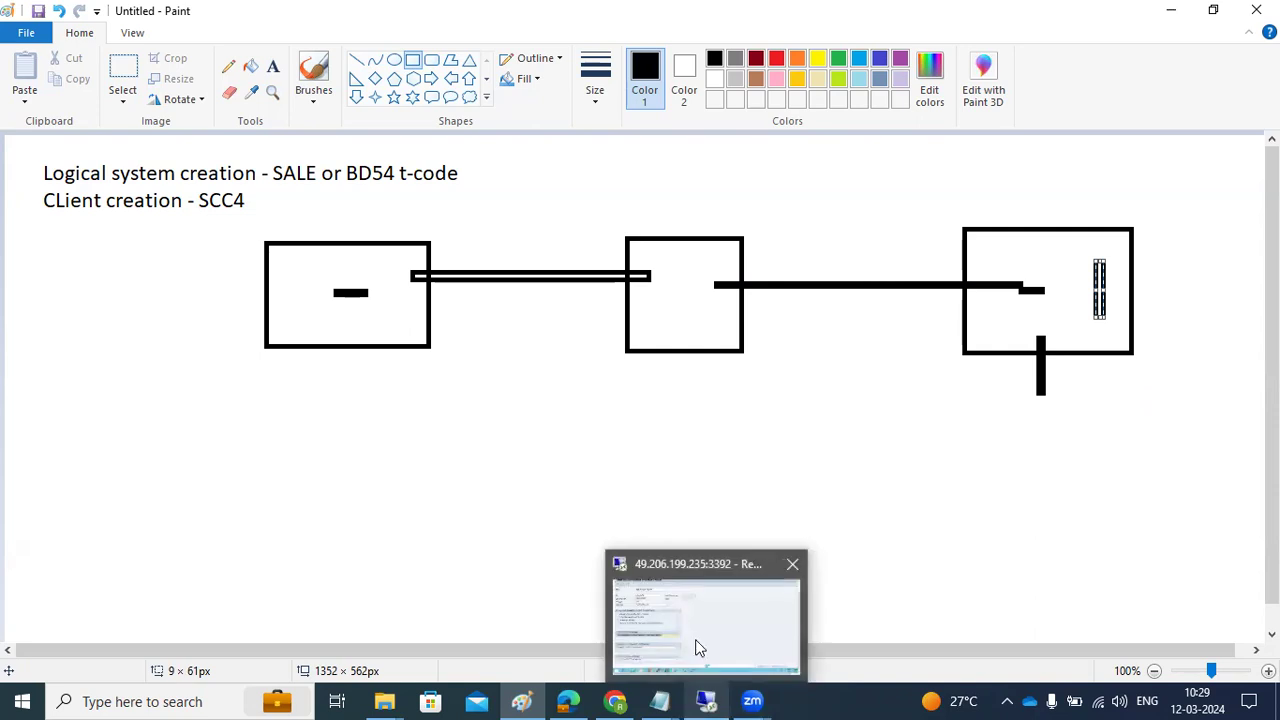
{"action": "left_click", "coordinate": [728, 636]}
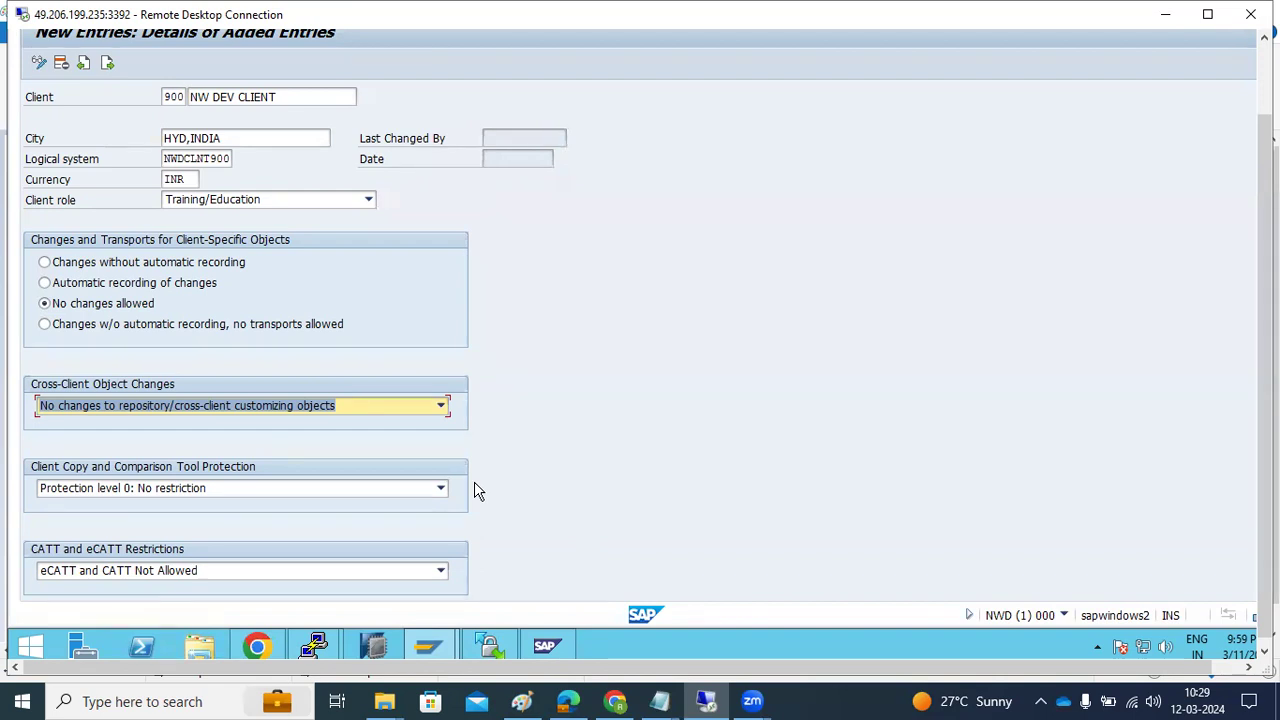
Restore automatic change recording and keep repository and cross-client customizing changes allowed
{"action": "left_click", "coordinate": [84, 290]}
{"action": "left_click", "coordinate": [96, 406]}
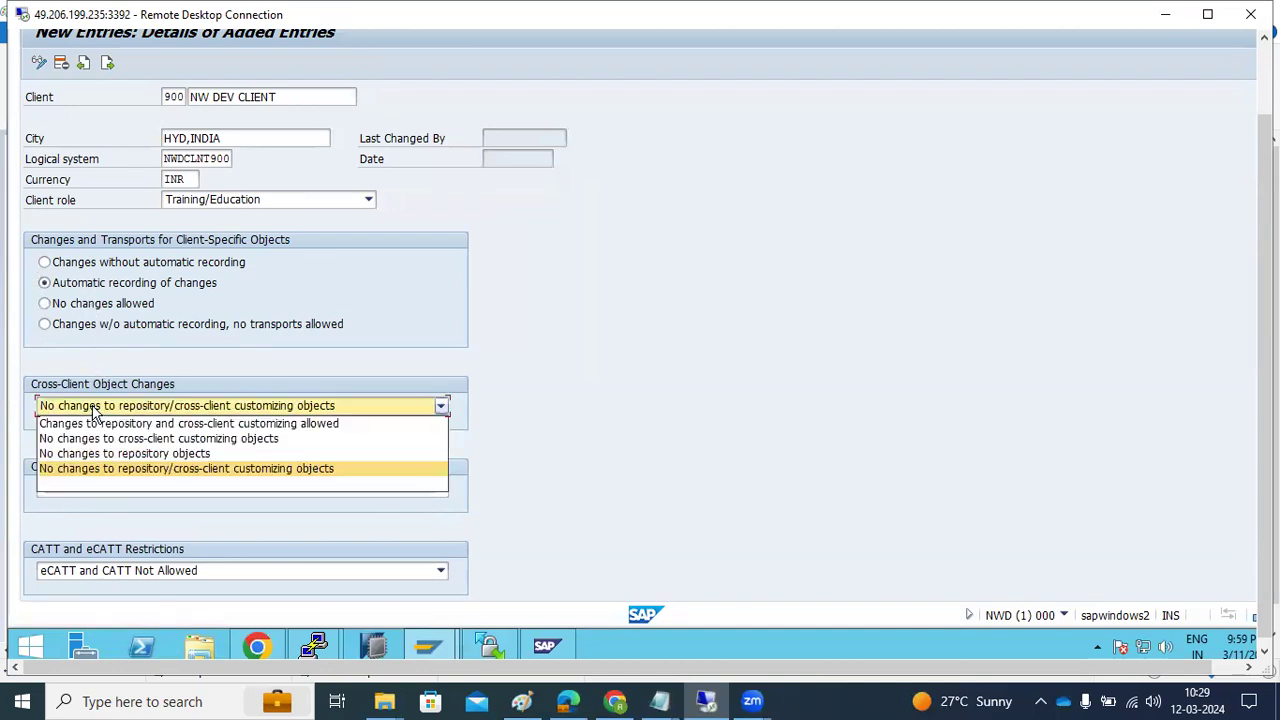
{"action": "left_click", "coordinate": [100, 423]}
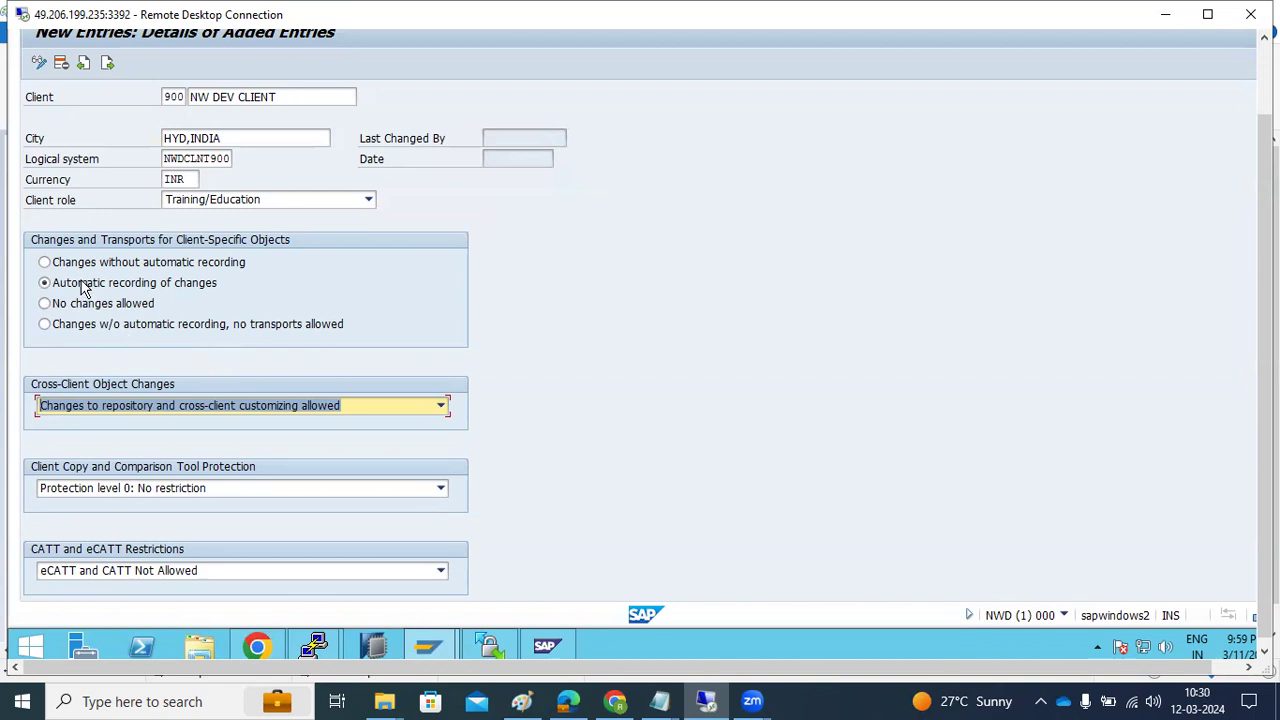
{"action": "left_click", "coordinate": [79, 409]}
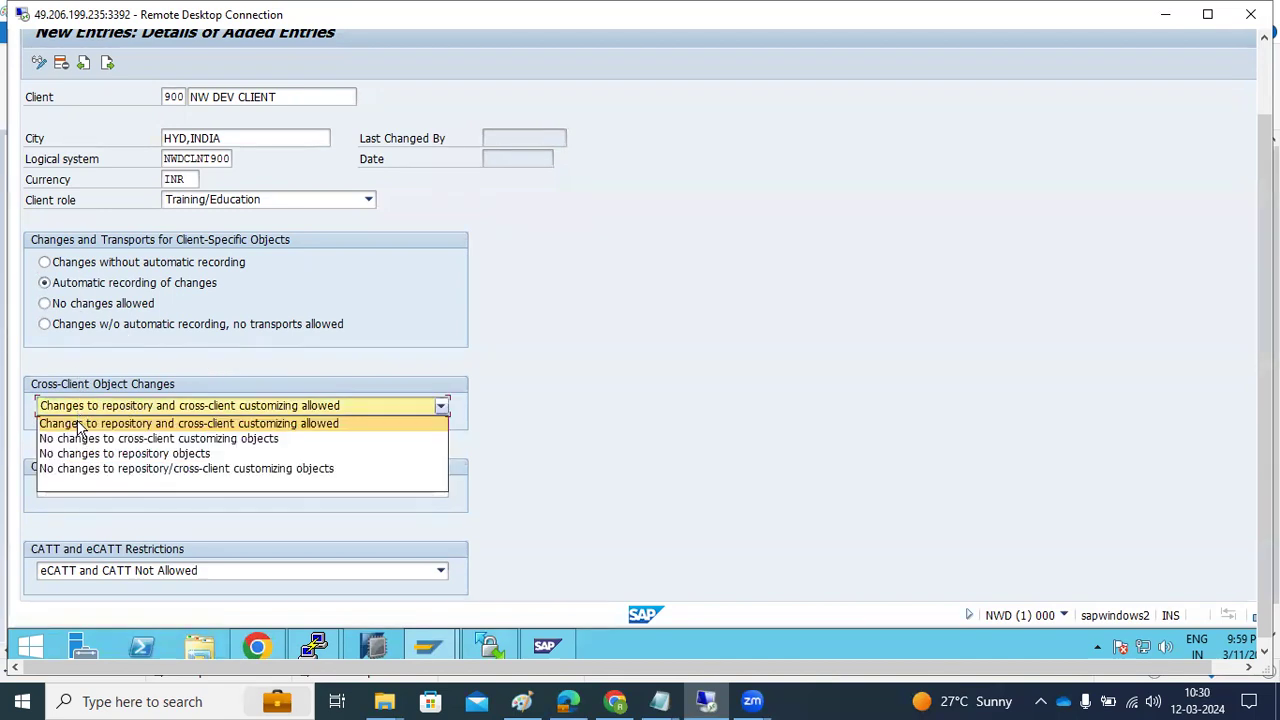
{"action": "left_click", "coordinate": [79, 424]}
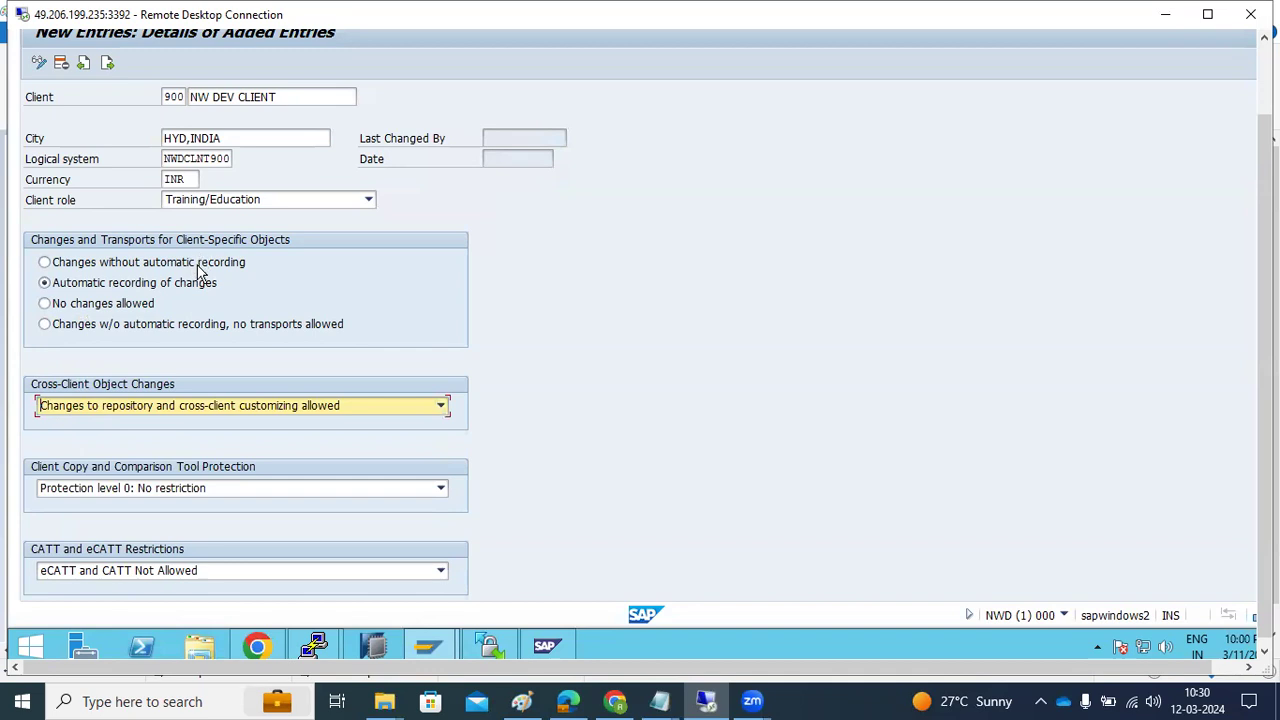
{"action": "left_click", "coordinate": [107, 401]}
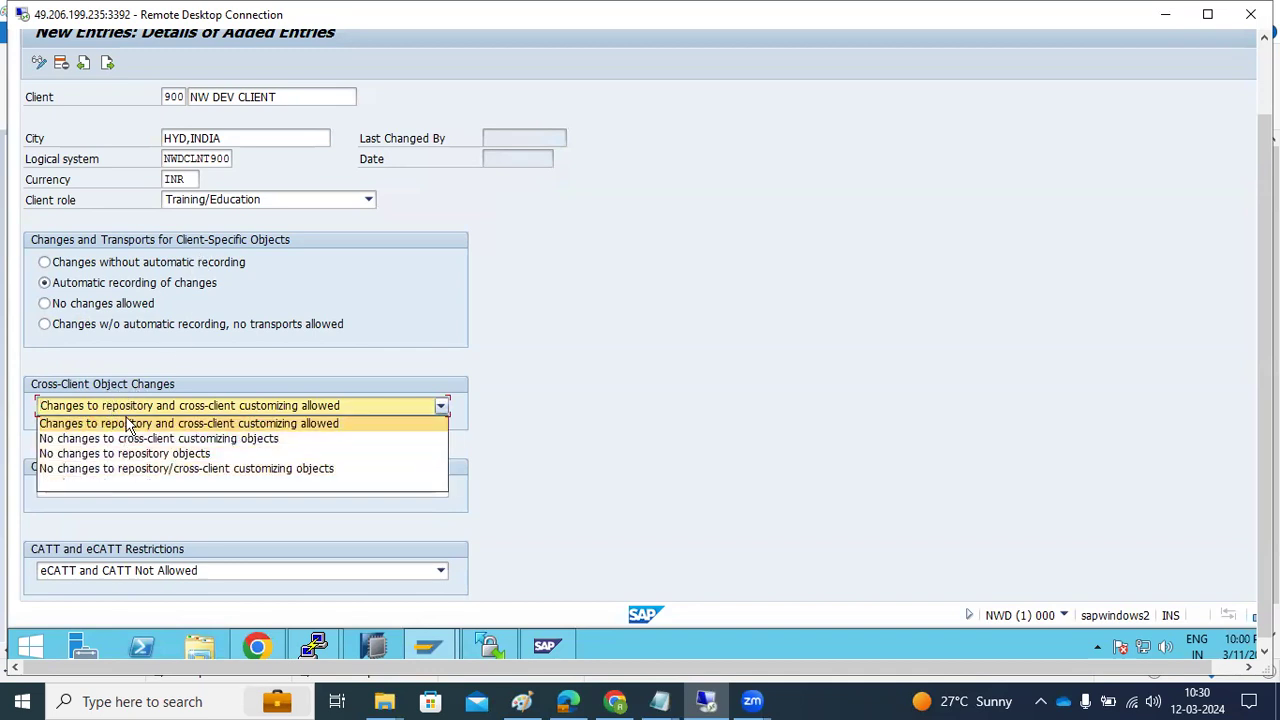
{"action": "left_click", "coordinate": [127, 423]}
{"action": "left_click", "coordinate": [186, 240]}
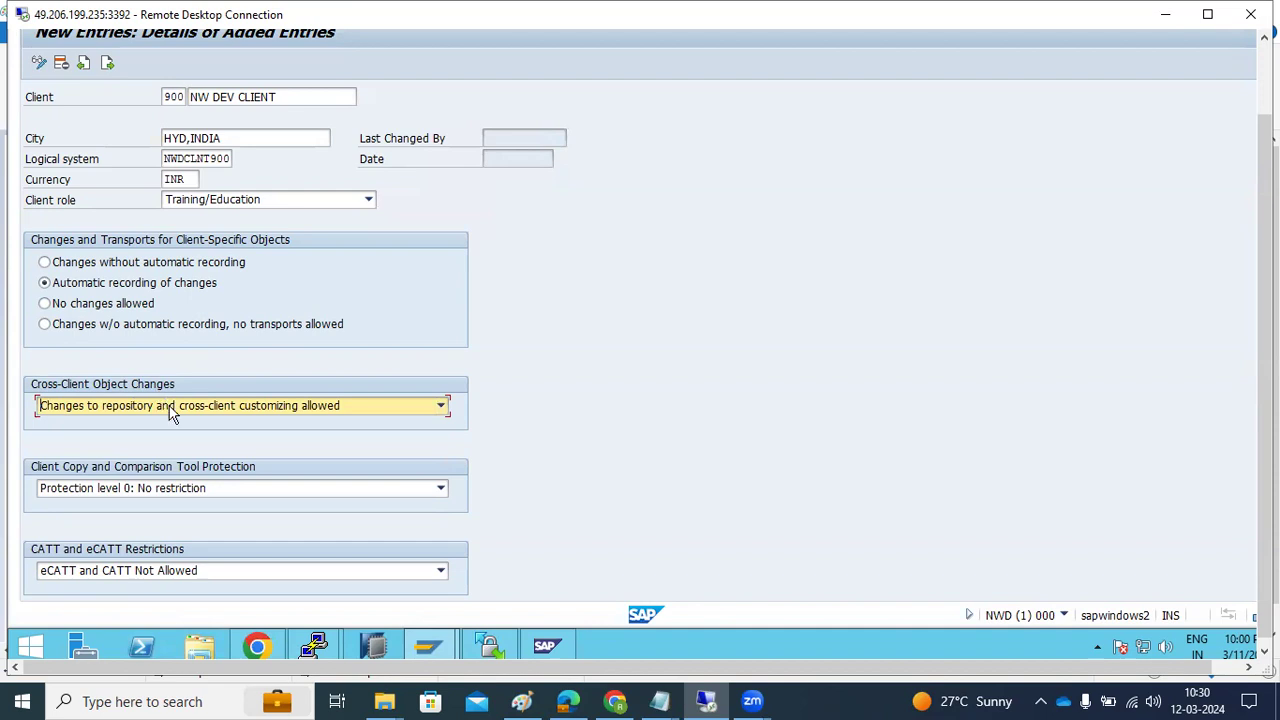
Keep client copy protection at level 0 with no restriction
{"action": "left_click", "coordinate": [154, 490]}
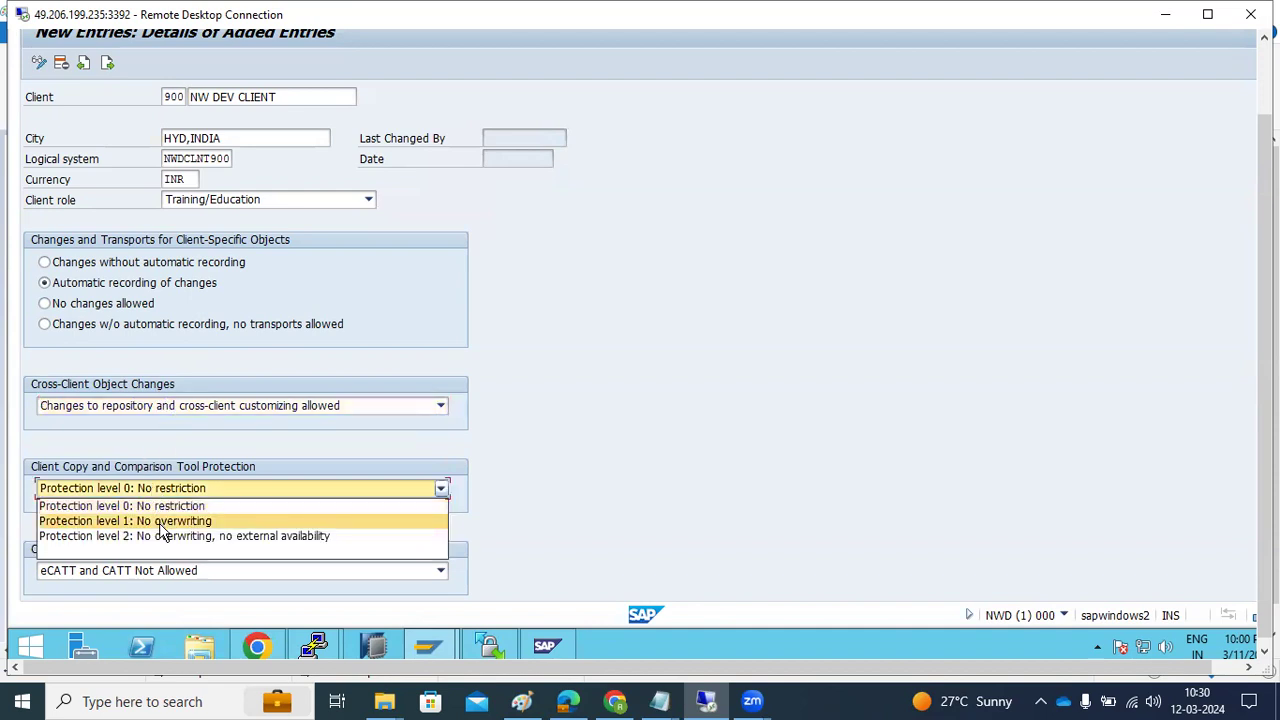
{"action": "left_click", "coordinate": [160, 507]}
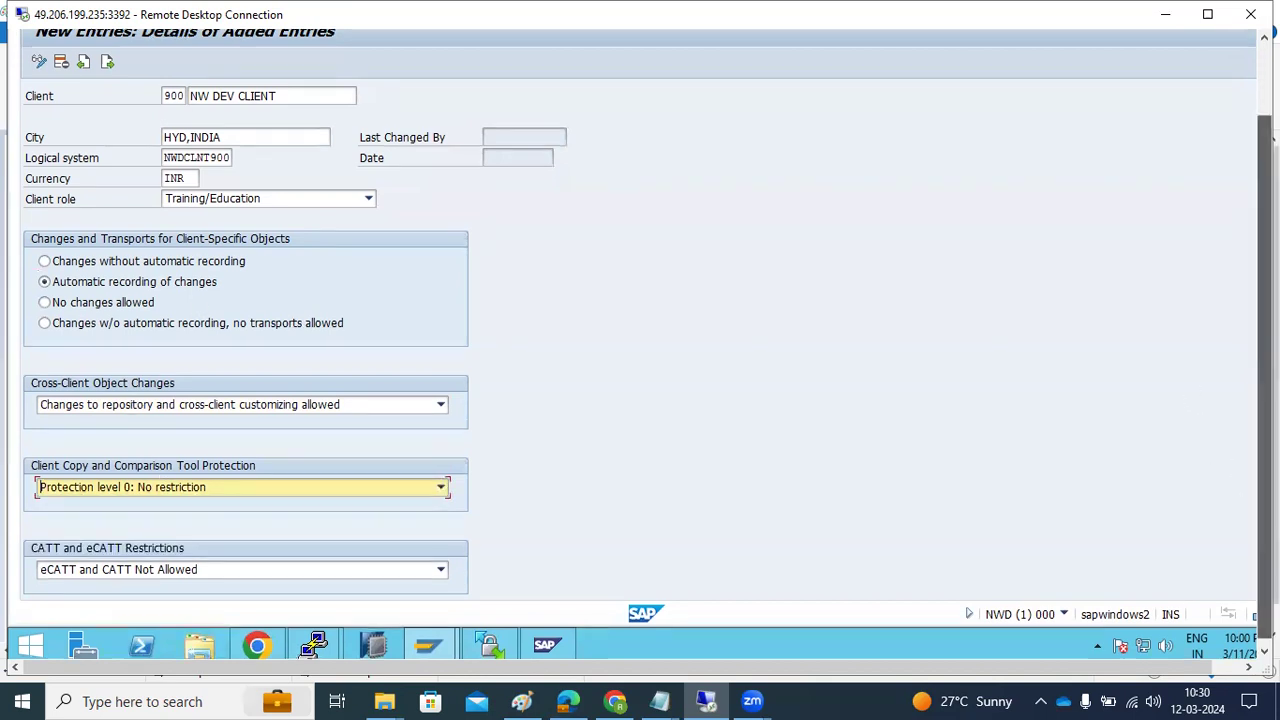
{"action": "scroll", "coordinate": [1257, 520], "scroll_direction": "up", "scroll_amount": 3}
Save client 900, acknowledge the logical system warning, and return to the client list
{"action": "left_click", "coordinate": [226, 78]}
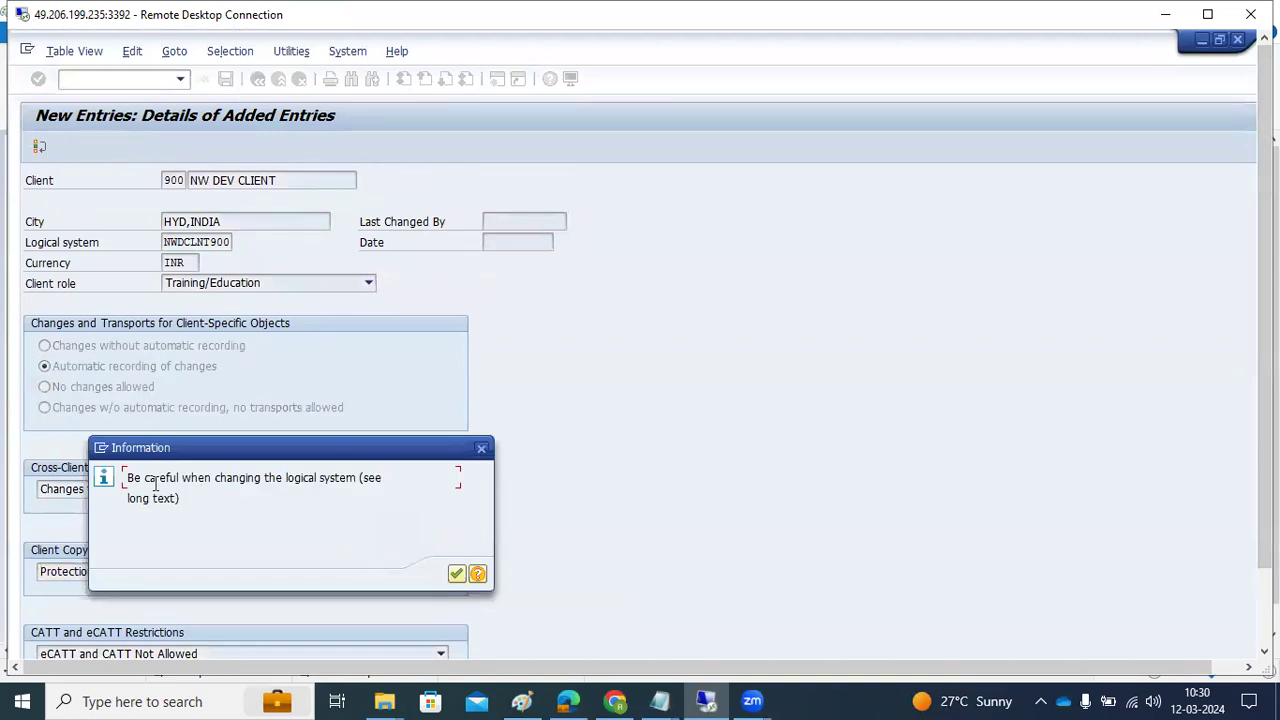
{"action": "left_click_drag", "start_coordinate": [147, 477], "coordinate": [381, 487]}
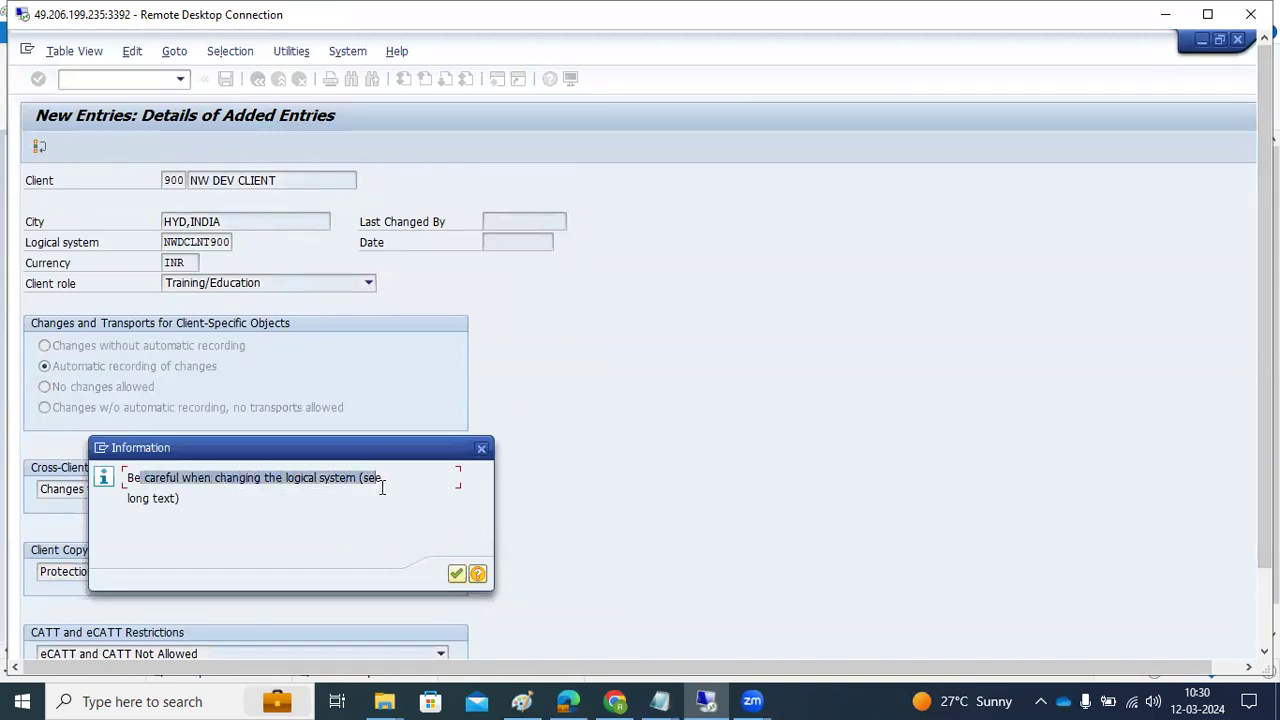
{"action": "left_click", "coordinate": [458, 574]}
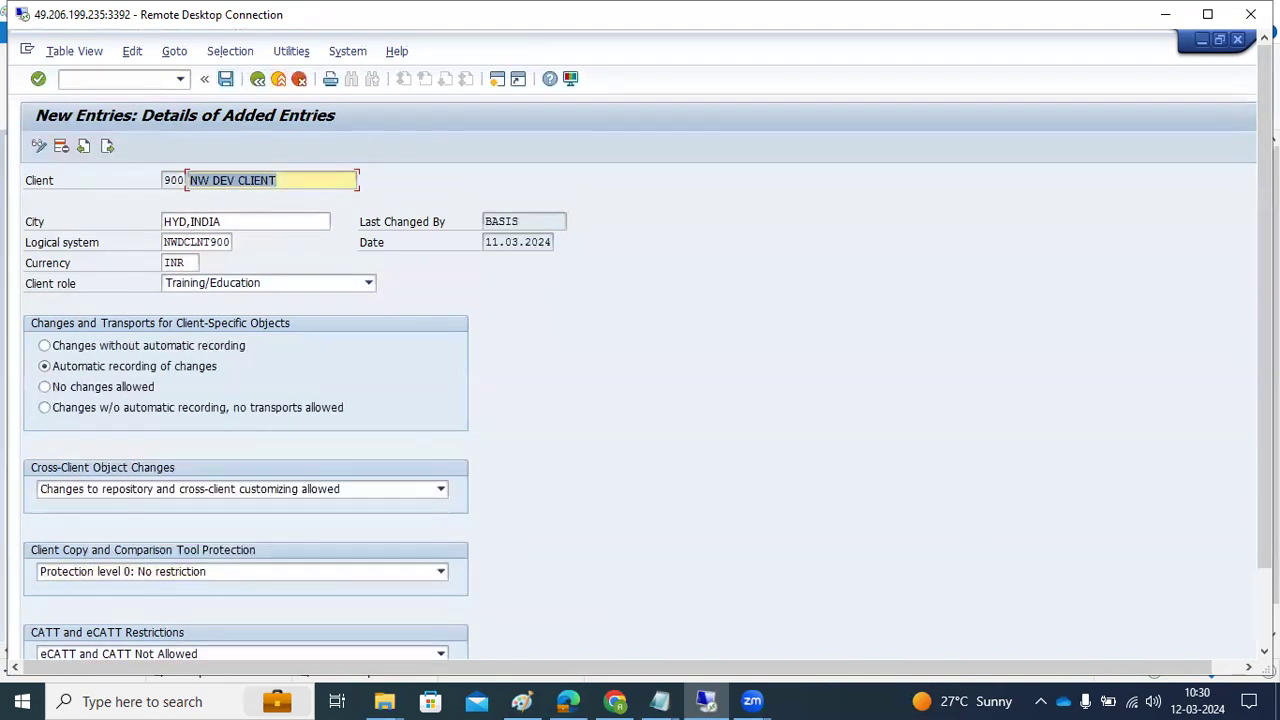
{"action": "left_click_drag", "start_coordinate": [1265, 230], "coordinate": [1265, 315]}
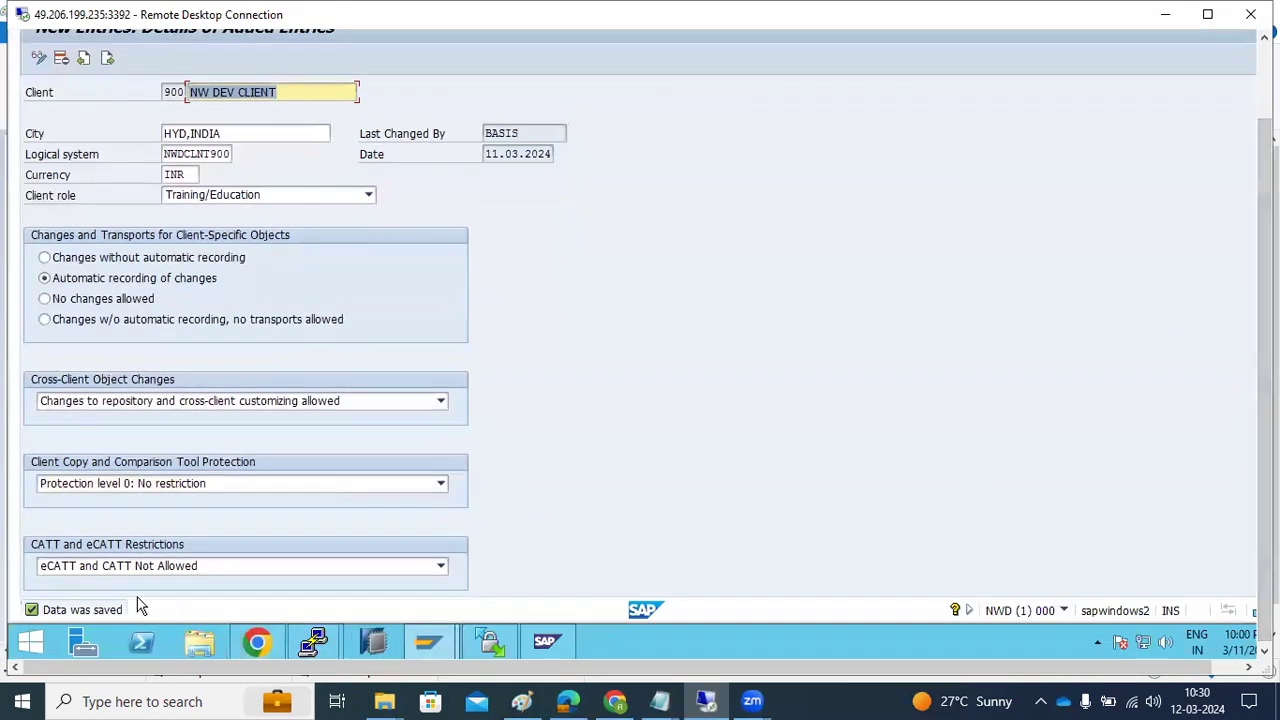
{"action": "left_click_drag", "start_coordinate": [1263, 567], "coordinate": [1263, 487]}
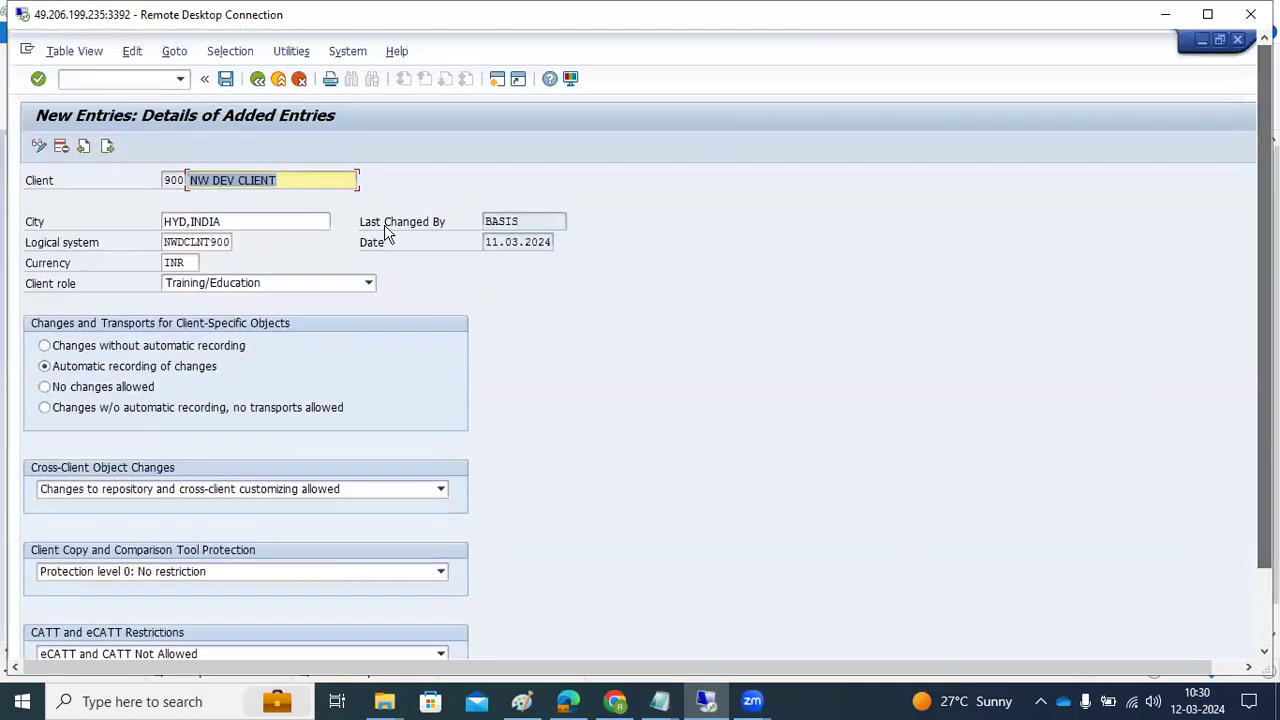
{"action": "left_click", "coordinate": [257, 82]}
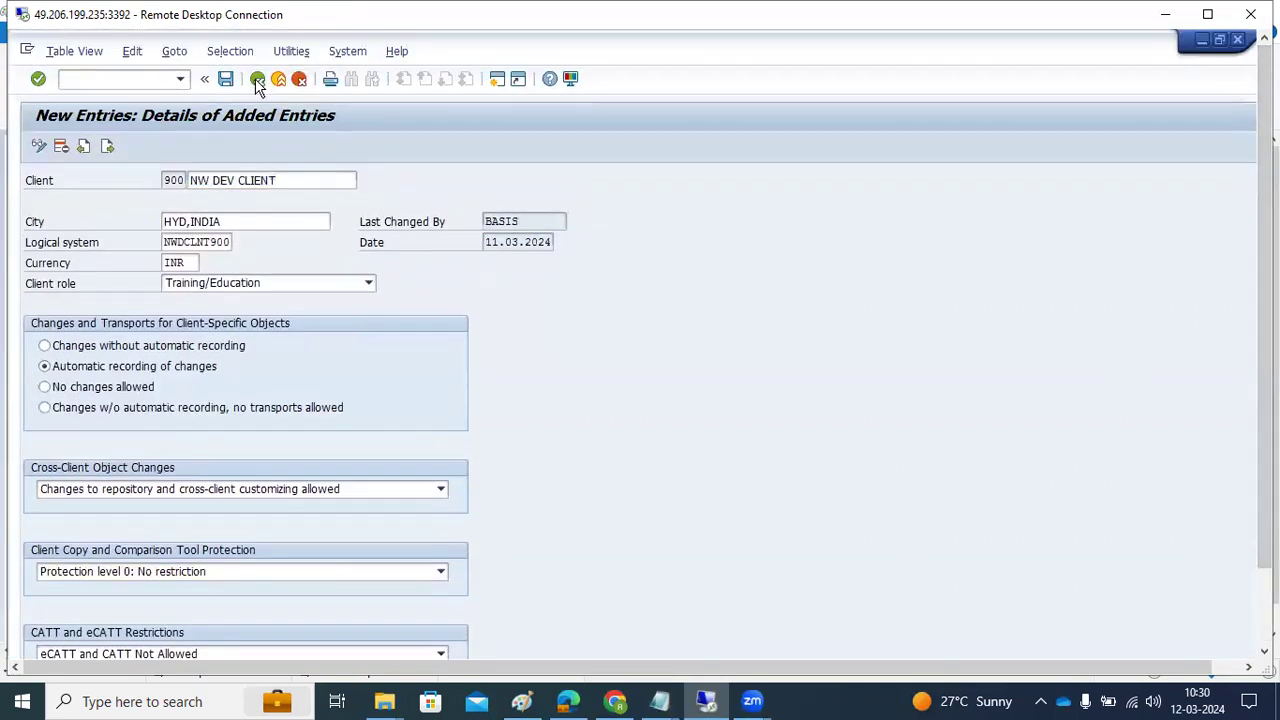
Set client 900 to no changes and no repository/cross-client changes, save, and go back
{"action": "double_click", "coordinate": [60, 200]}
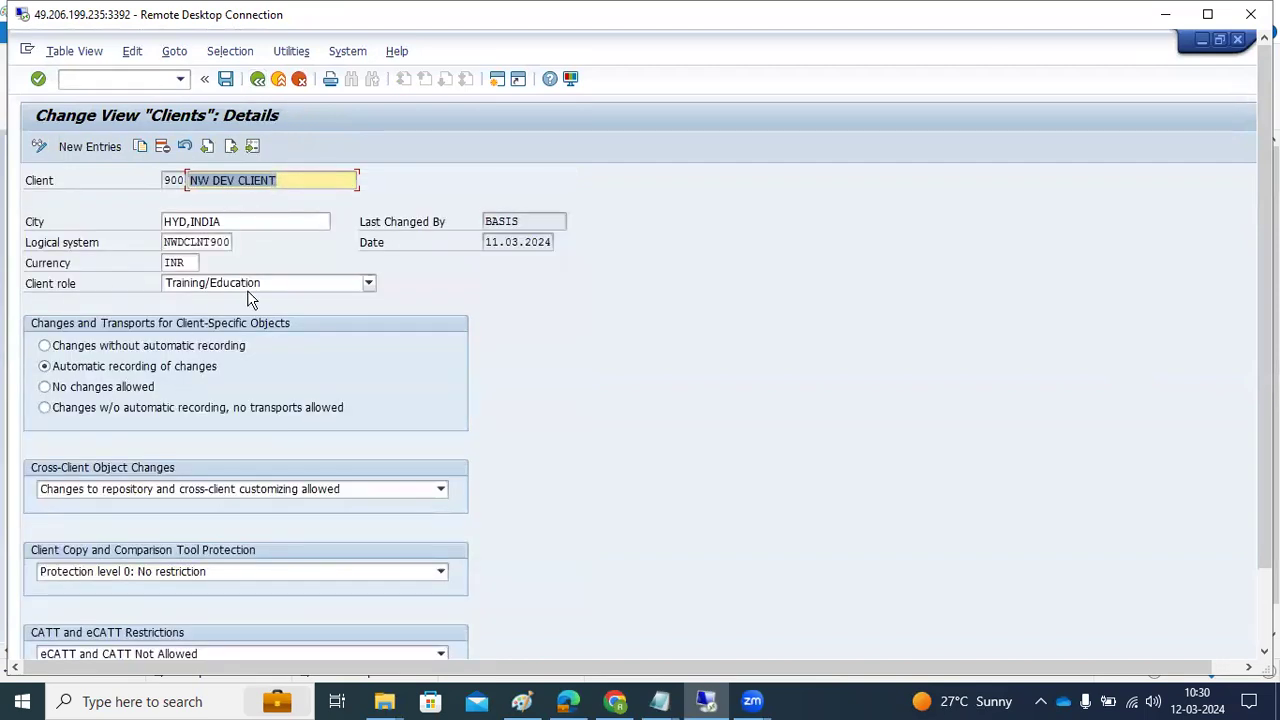
{"action": "left_click", "coordinate": [122, 386]}
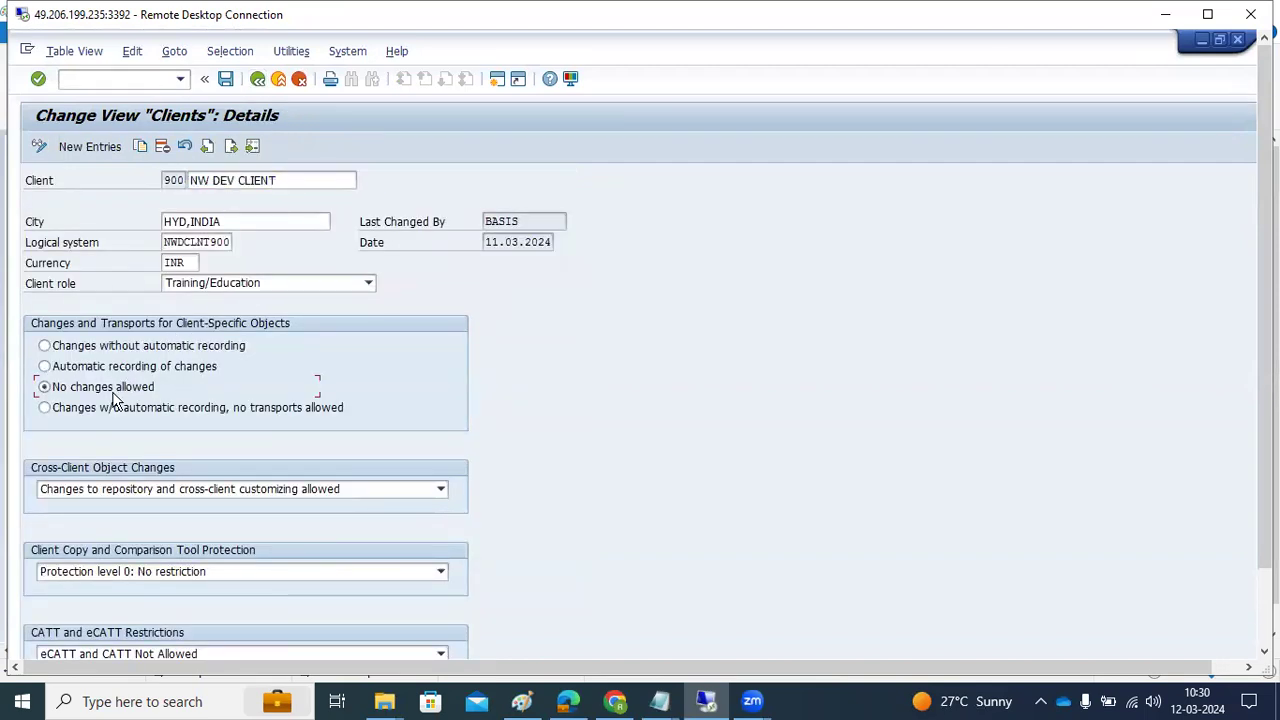
{"action": "left_click", "coordinate": [107, 497]}
{"action": "left_click", "coordinate": [114, 550]}
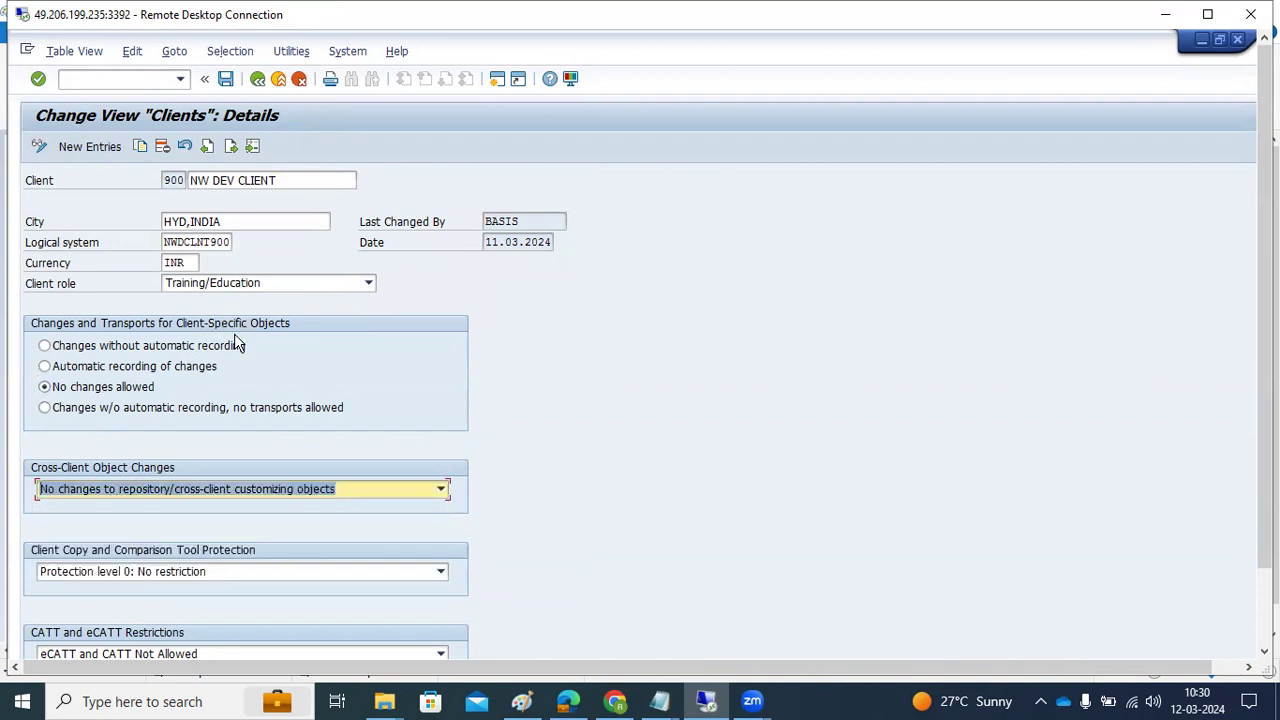
{"action": "left_click", "coordinate": [105, 487]}
{"action": "left_click", "coordinate": [105, 552]}
{"action": "left_click", "coordinate": [221, 80]}
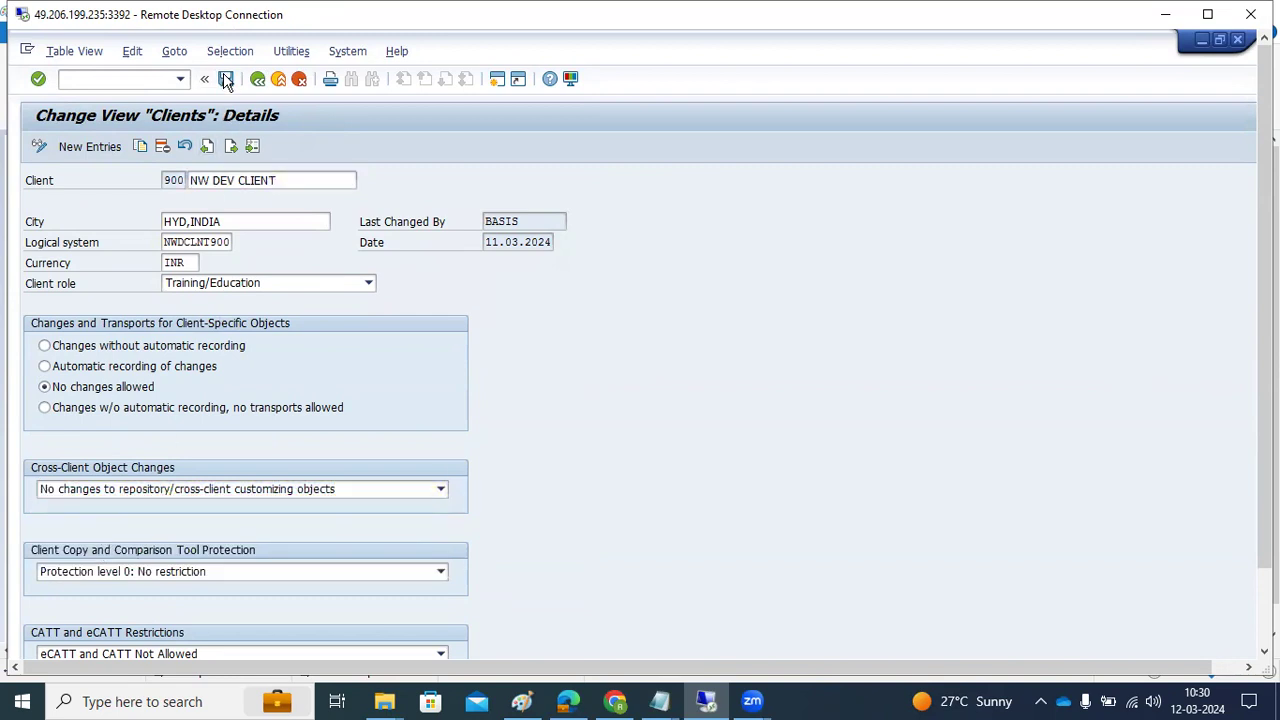
{"action": "left_click", "coordinate": [254, 81]}
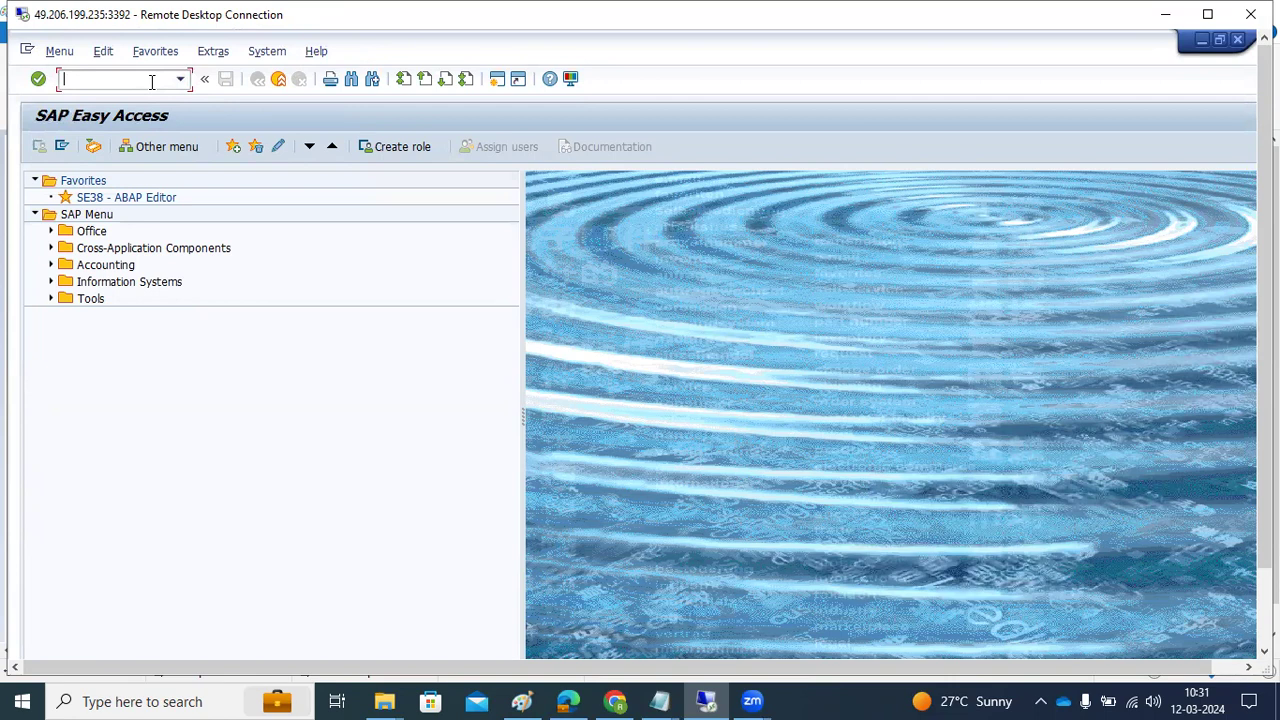
{"action": "type", "text": "bd54"}
{"action": "key", "text": "Return"}
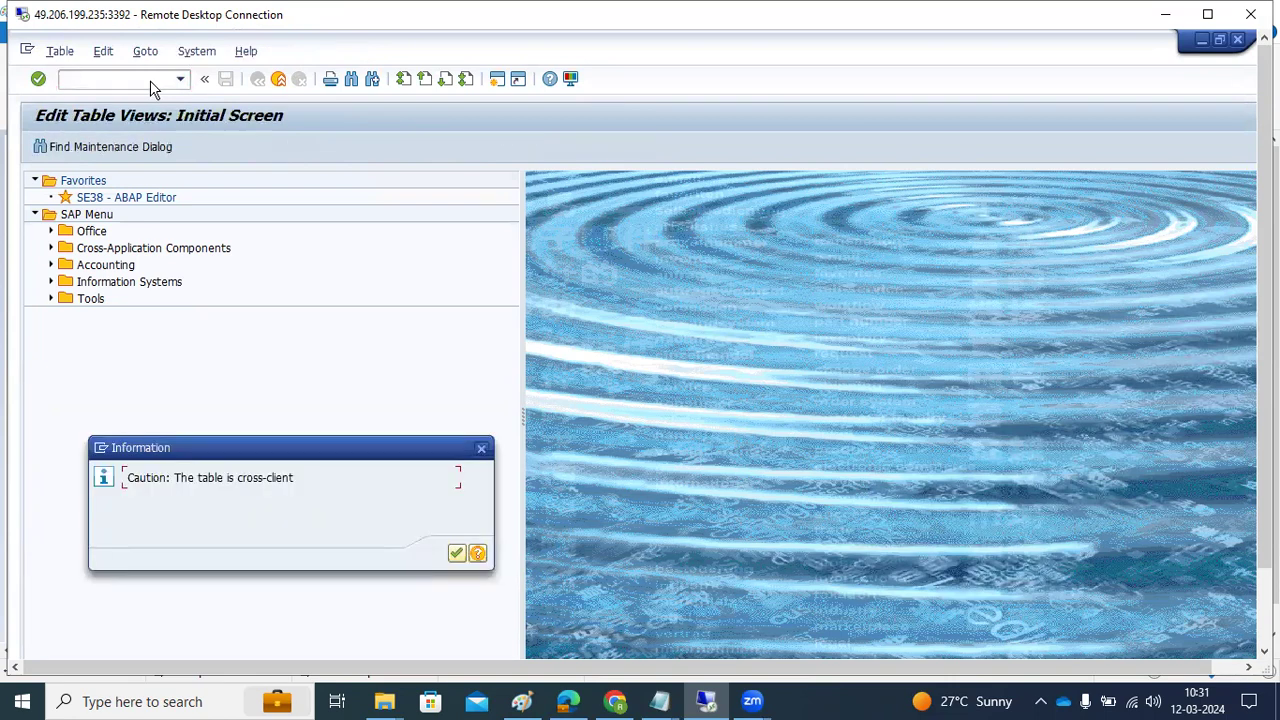
{"action": "key", "text": "Return"}
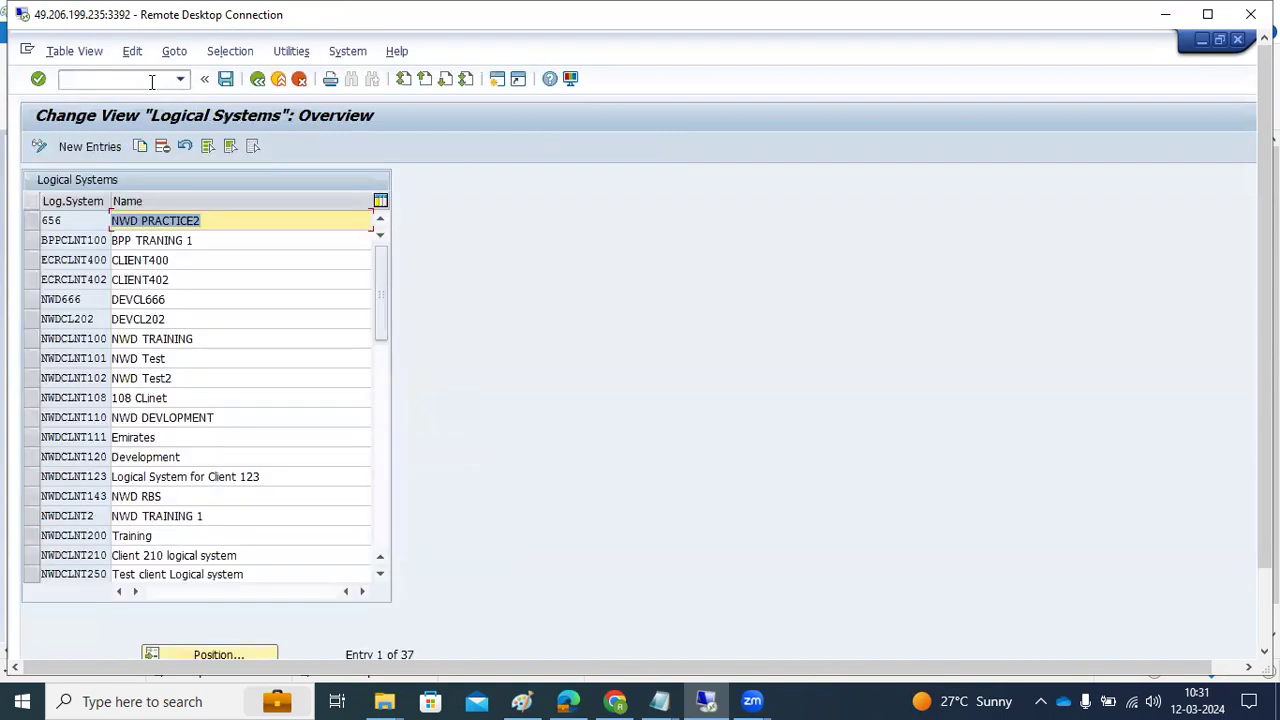
{"action": "left_click", "coordinate": [256, 82]}
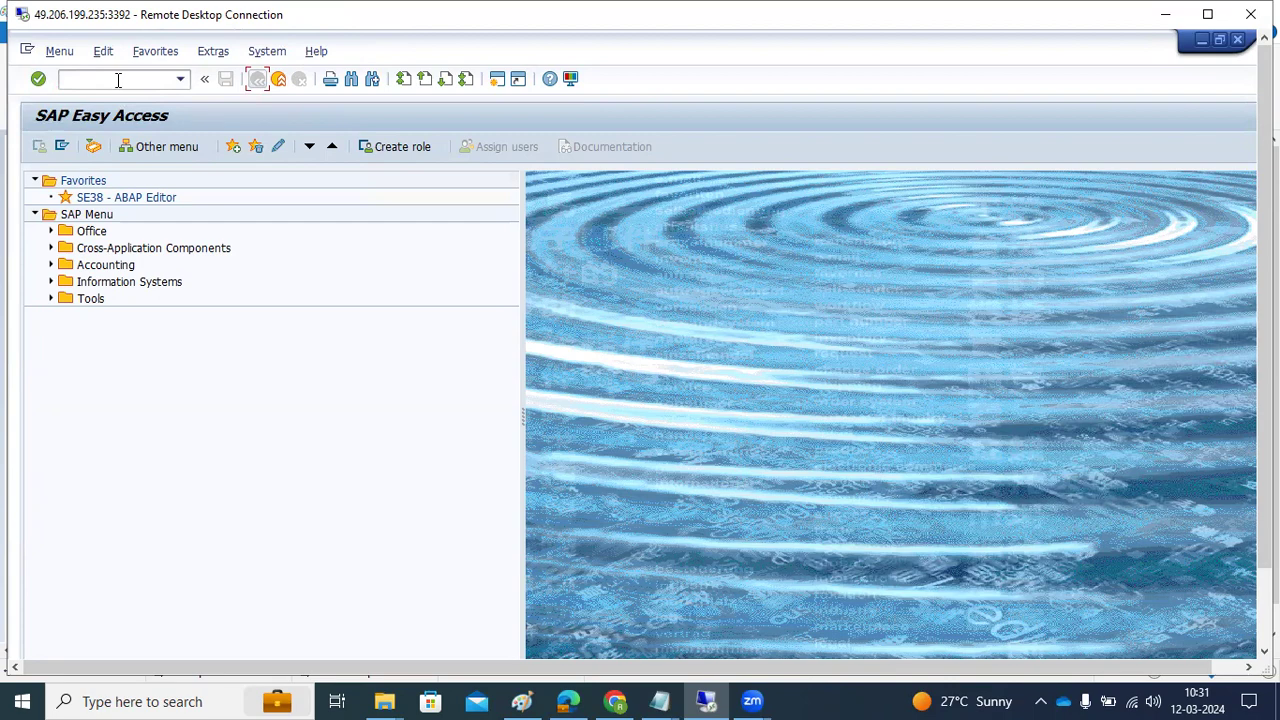
In Paint, draw small rectangles in the left, middle and right boxes, then return to SAP
{"action": "left_click", "coordinate": [1165, 14]}
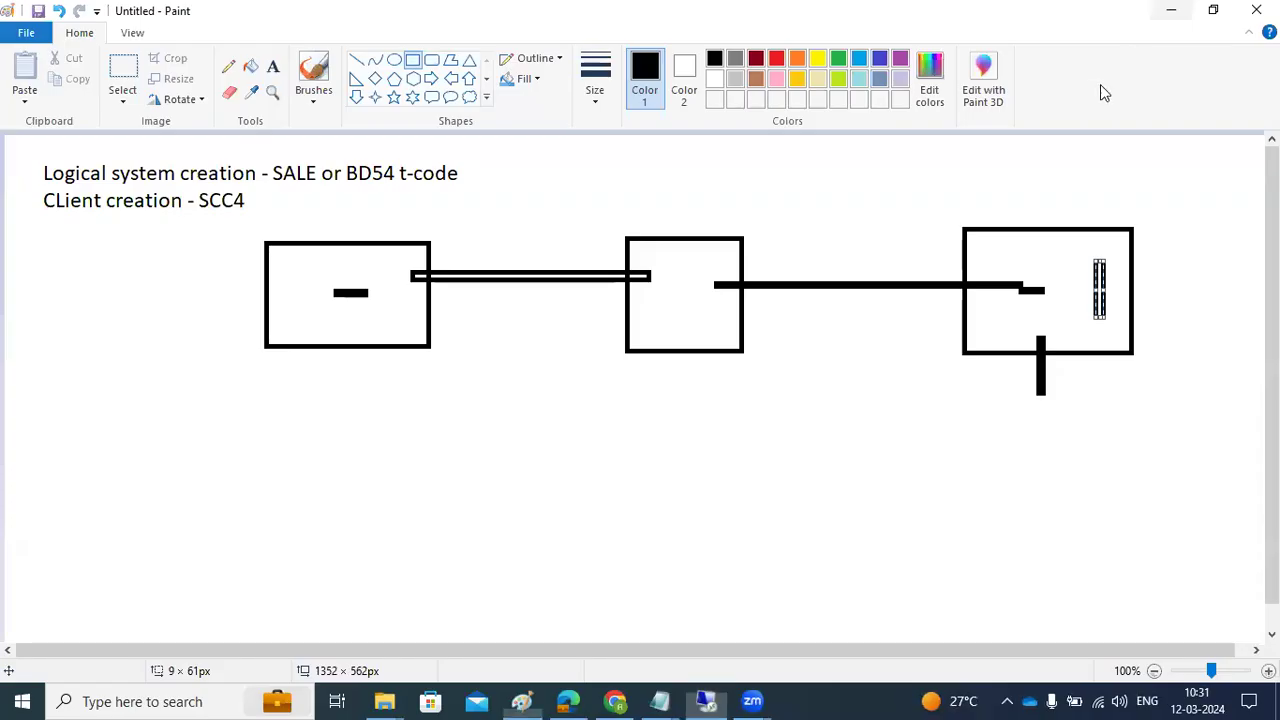
{"action": "left_click_drag", "start_coordinate": [316, 266], "coordinate": [334, 234]}
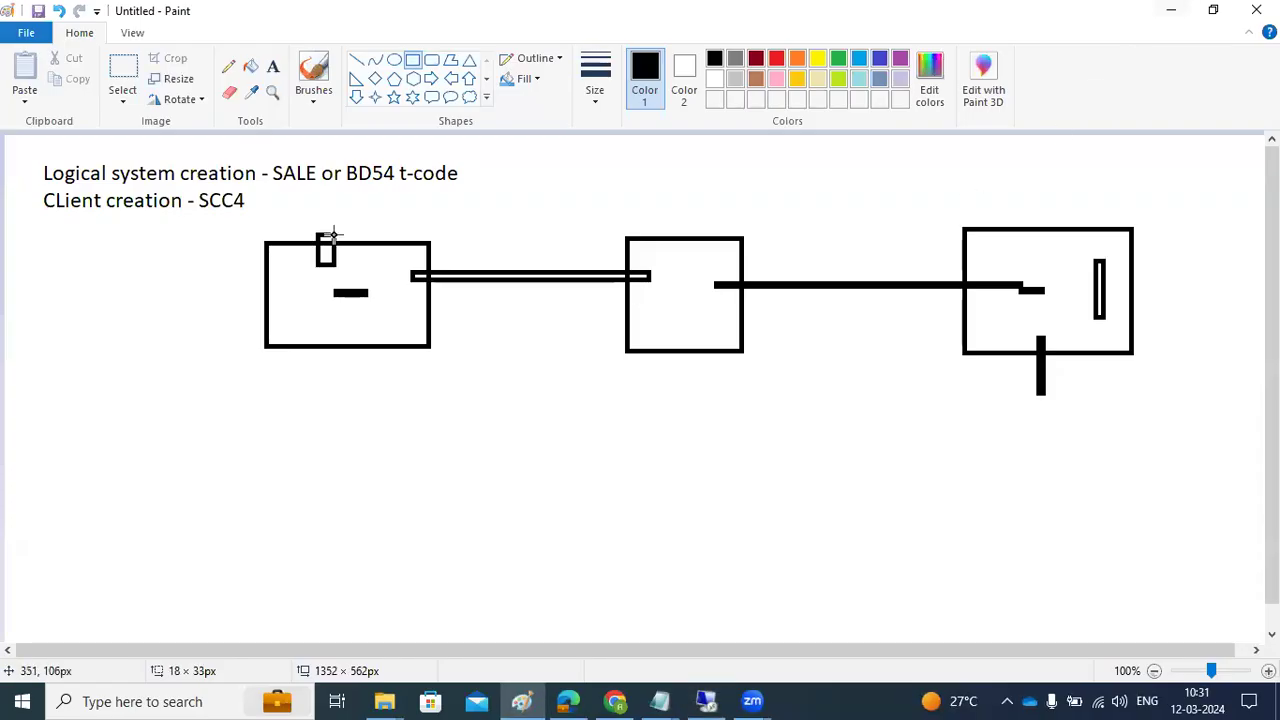
{"action": "left_click_drag", "start_coordinate": [716, 252], "coordinate": [727, 254]}
{"action": "left_click_drag", "start_coordinate": [986, 259], "coordinate": [998, 255]}
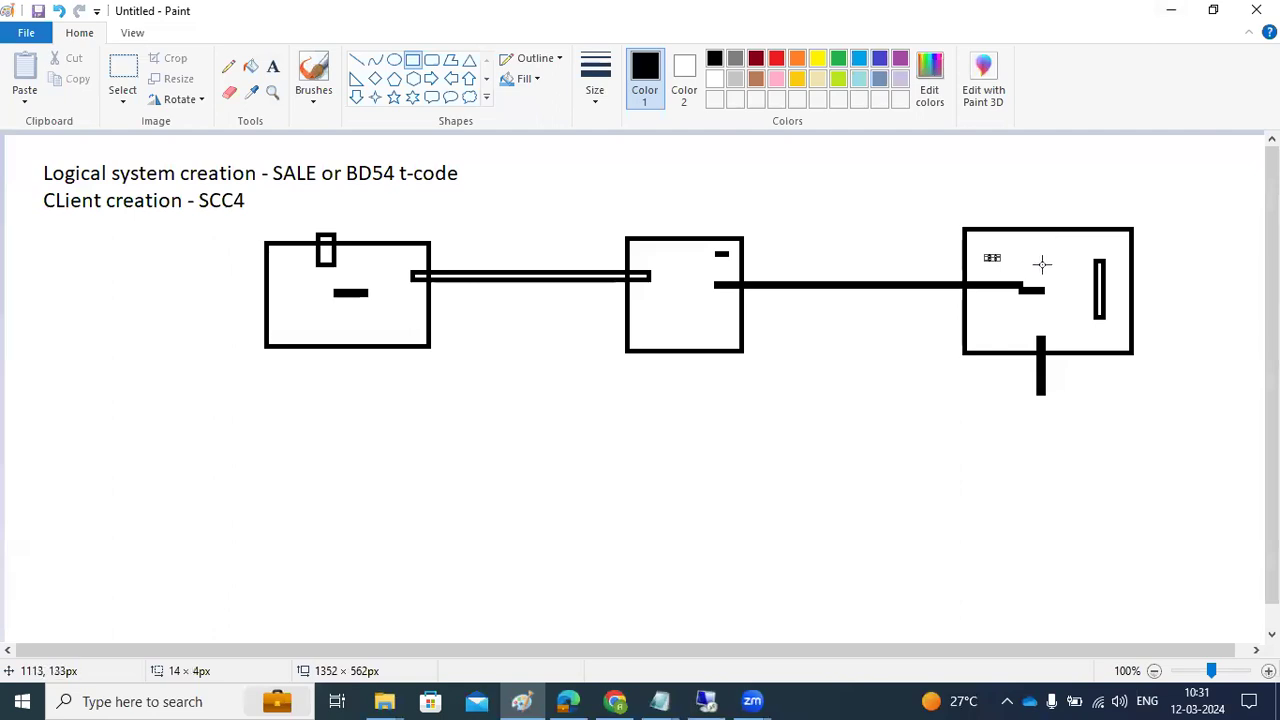
{"action": "left_click_drag", "start_coordinate": [988, 300], "coordinate": [1026, 292]}
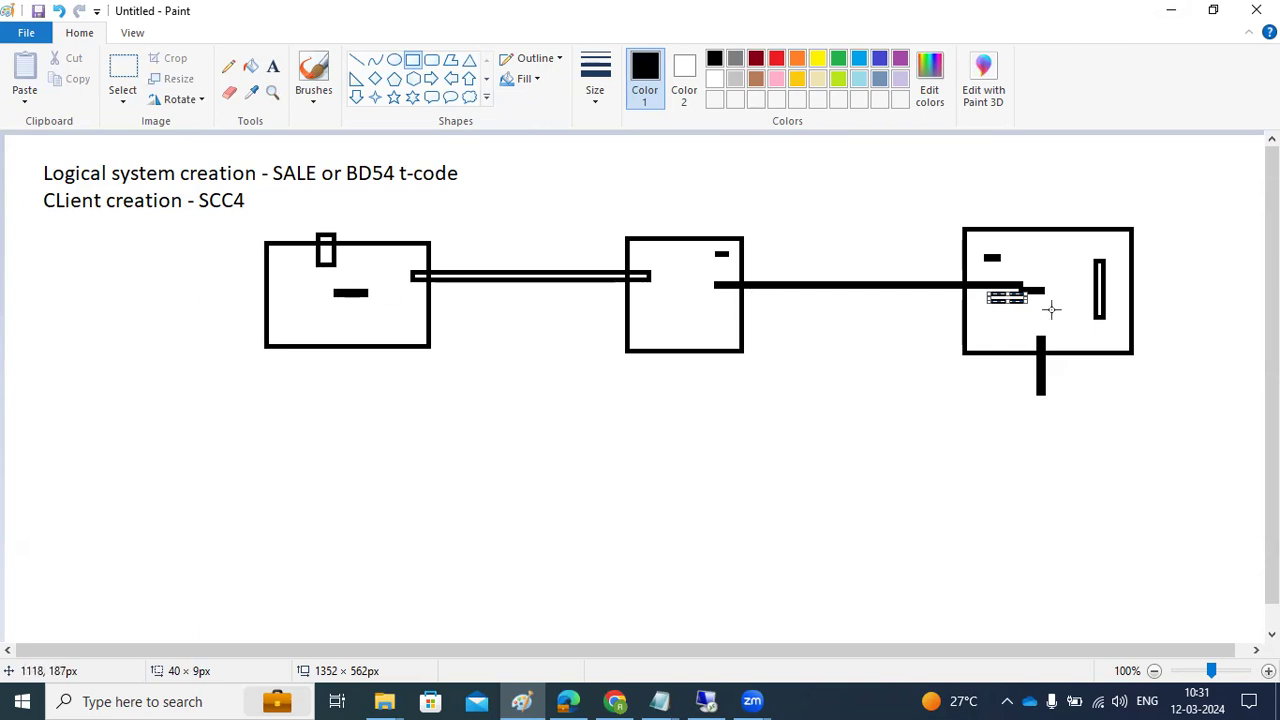
{"action": "left_click", "coordinate": [718, 700]}
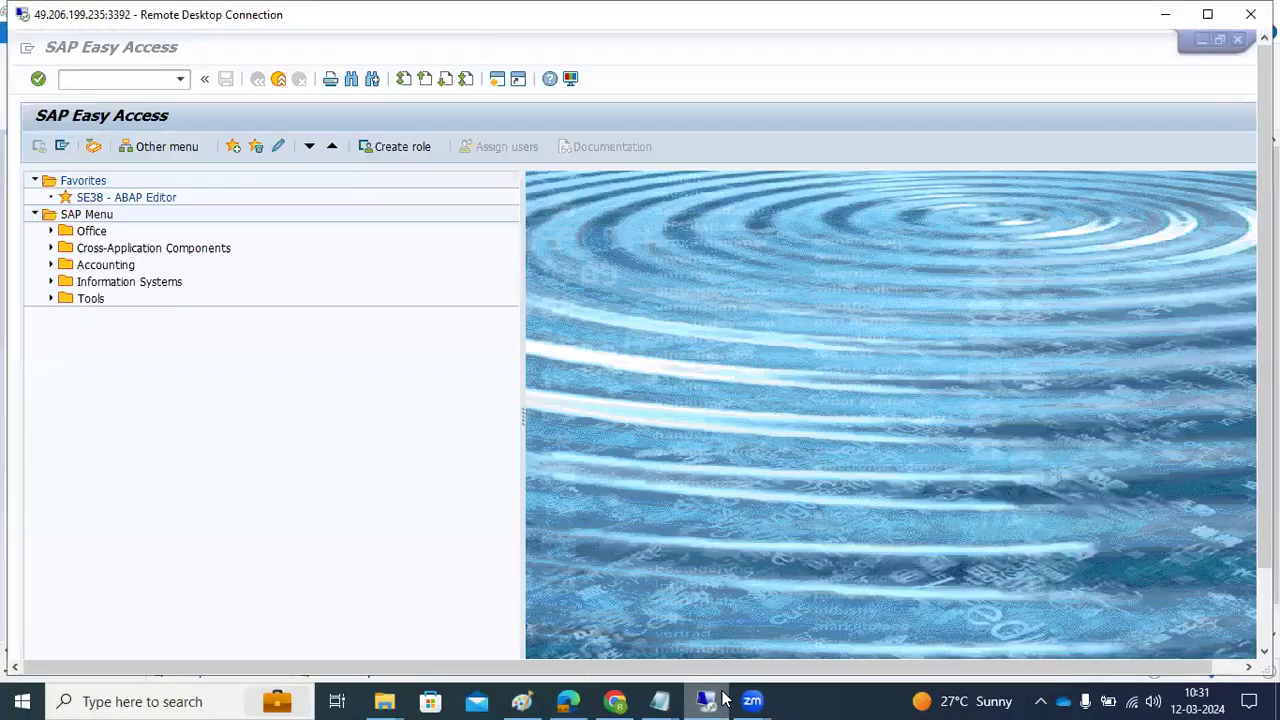
Switch from SAP Easy Access to Paint and draw a short dash inside the left box
{"action": "left_click_drag", "start_coordinate": [1262, 465], "coordinate": [1234, 586]}
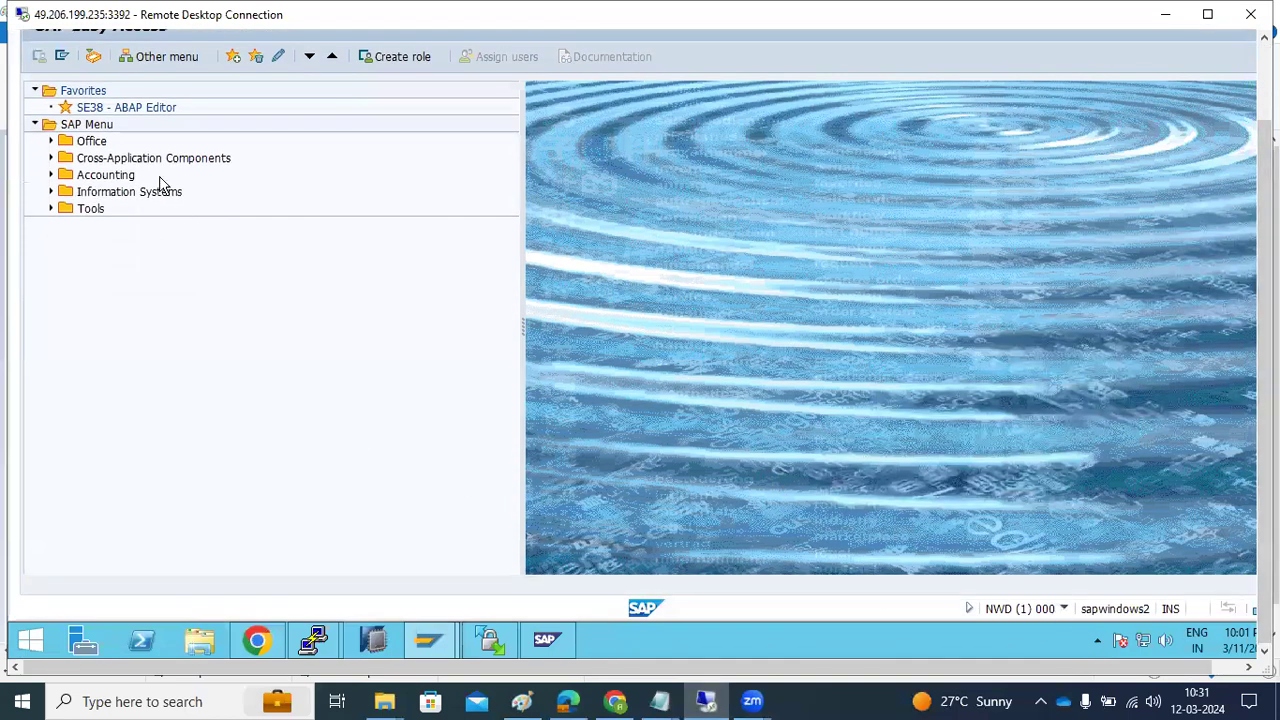
{"action": "left_click_drag", "start_coordinate": [1264, 490], "coordinate": [1264, 410]}
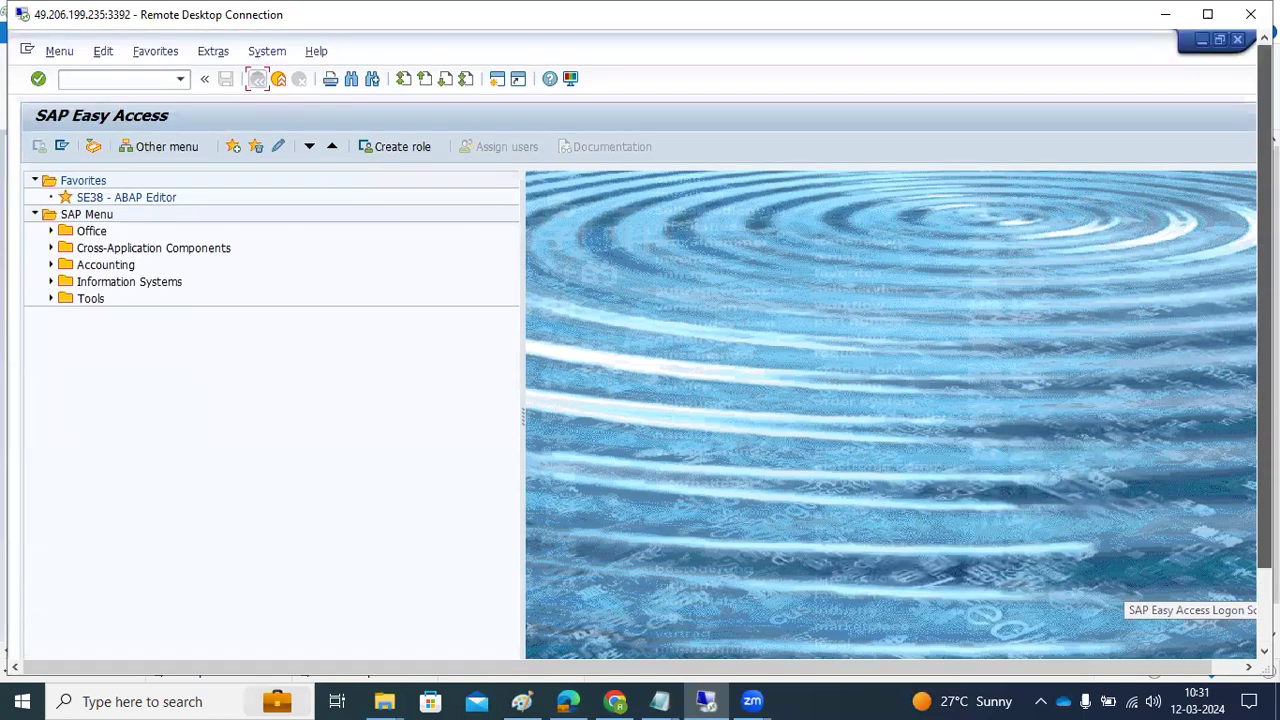
{"action": "left_click", "coordinate": [67, 80]}
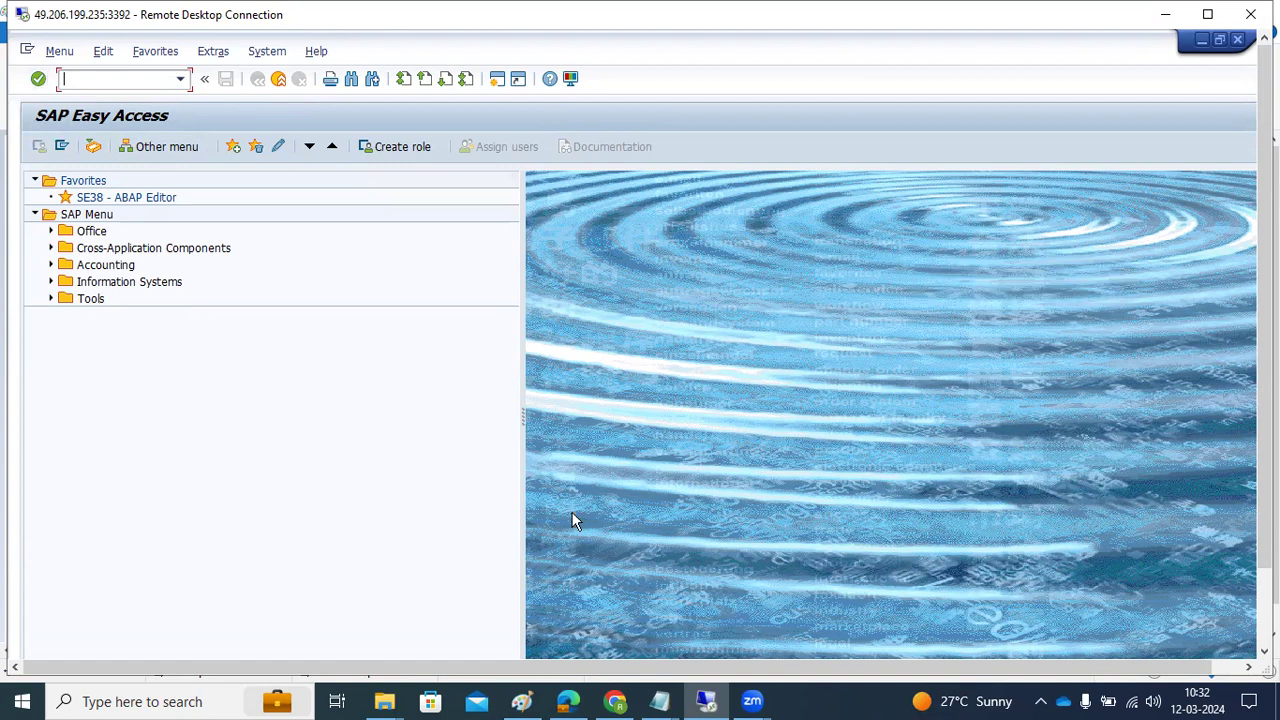
{"action": "left_click", "coordinate": [521, 701]}
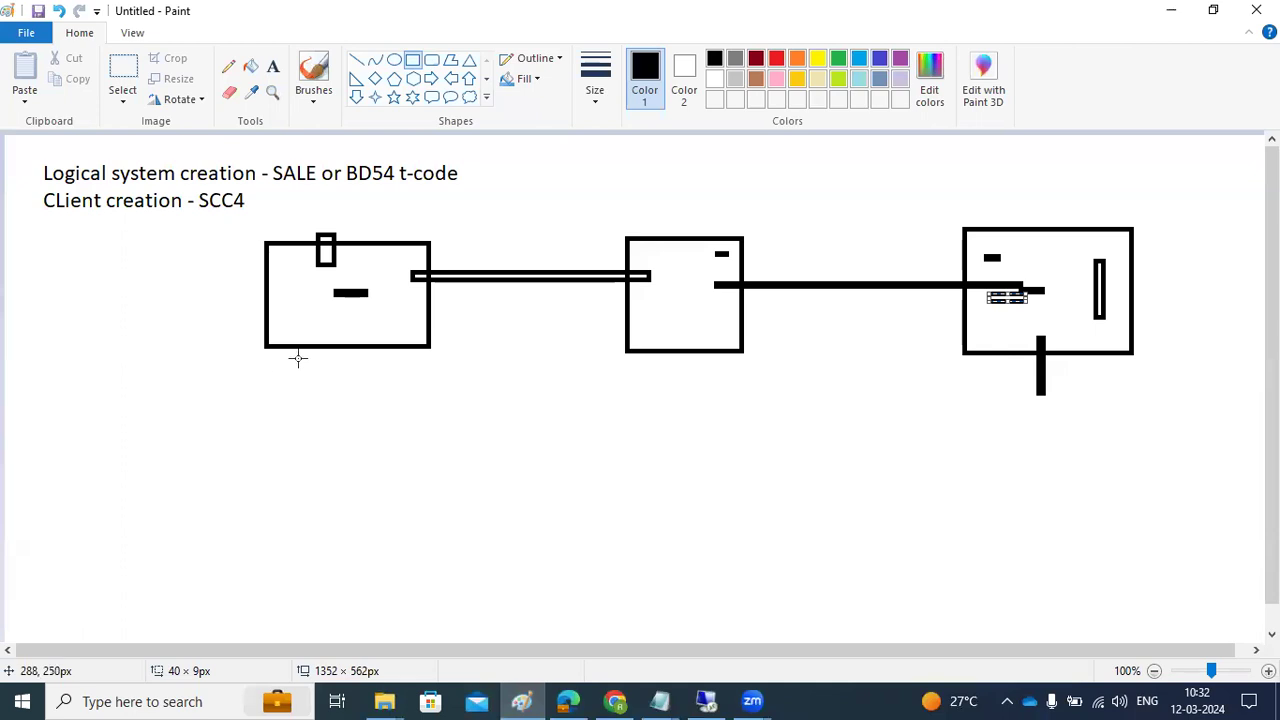
{"action": "left_click_drag", "start_coordinate": [280, 316], "coordinate": [300, 318]}
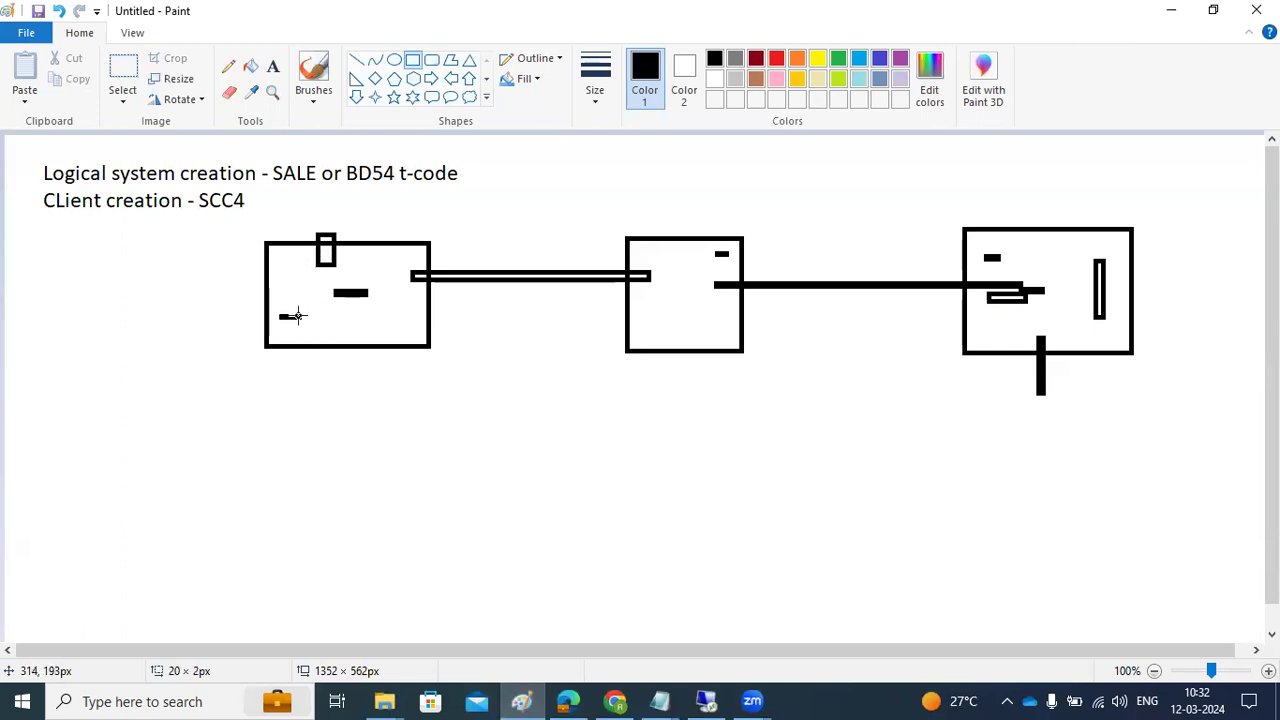
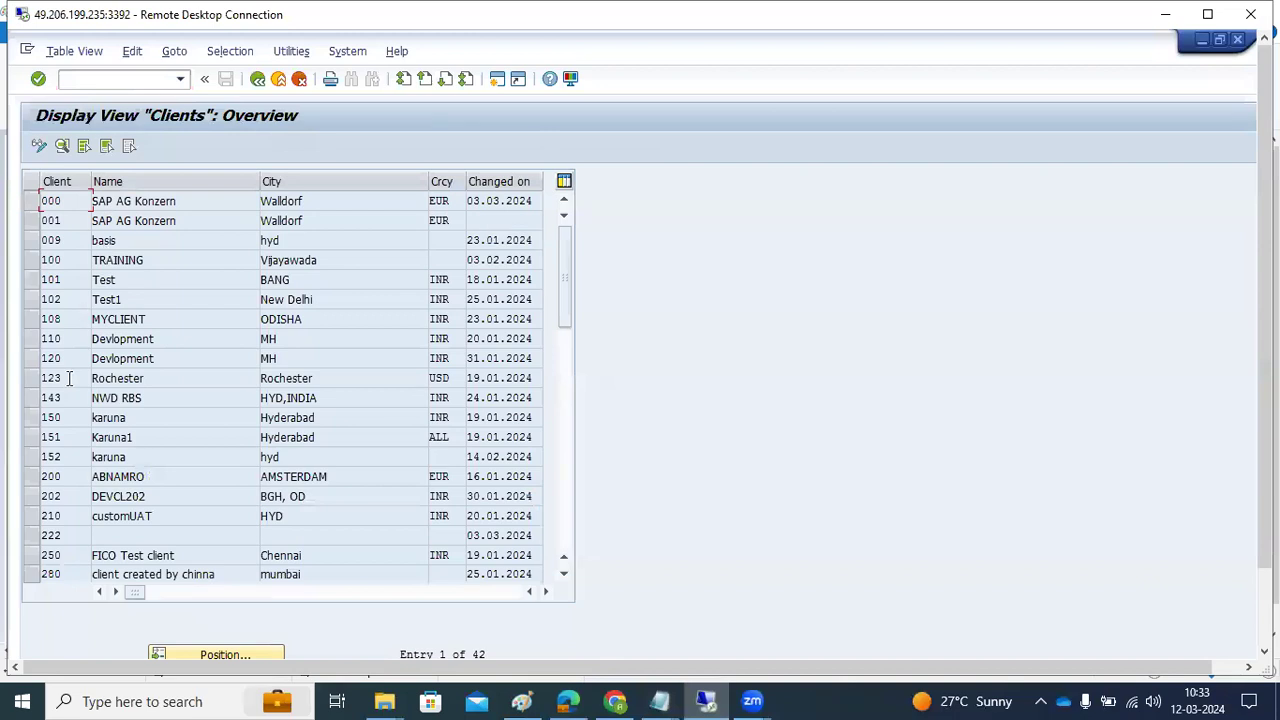
Open client 100 TRAINING's details and check its Cross-Client Object Changes options, leaving them unchanged
{"action": "double_click", "coordinate": [78, 259]}
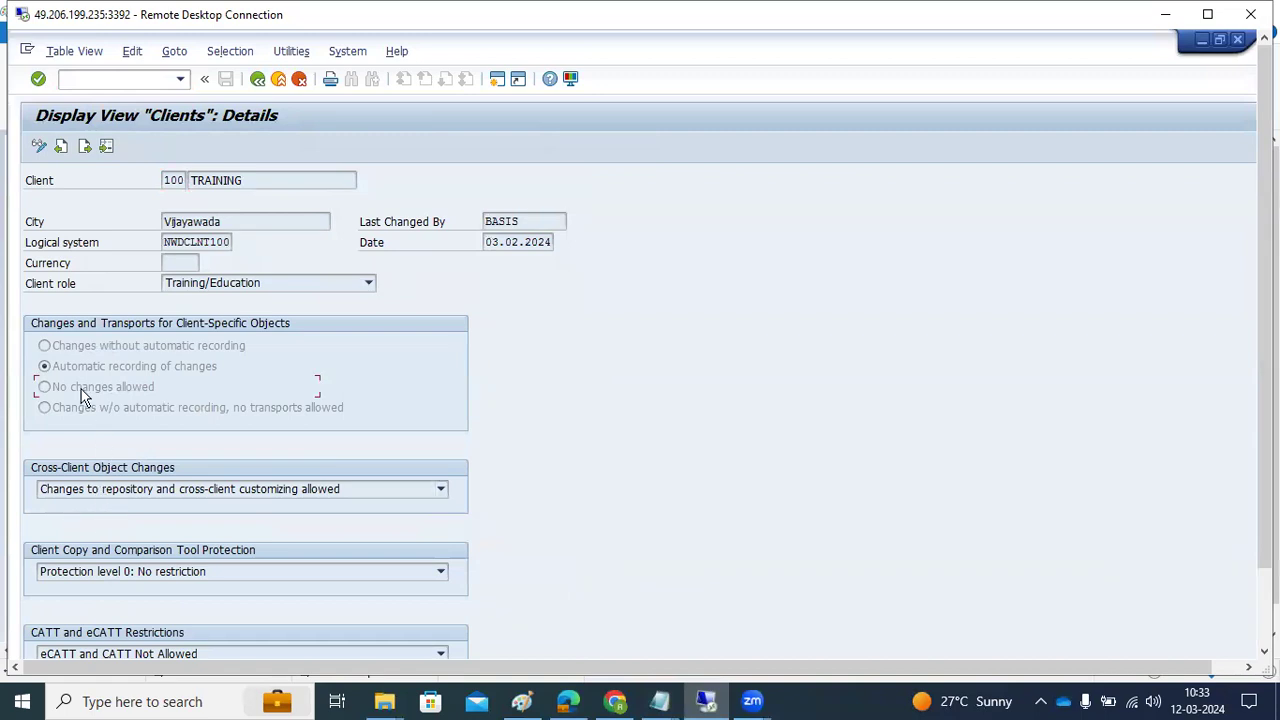
{"action": "left_click", "coordinate": [90, 489]}
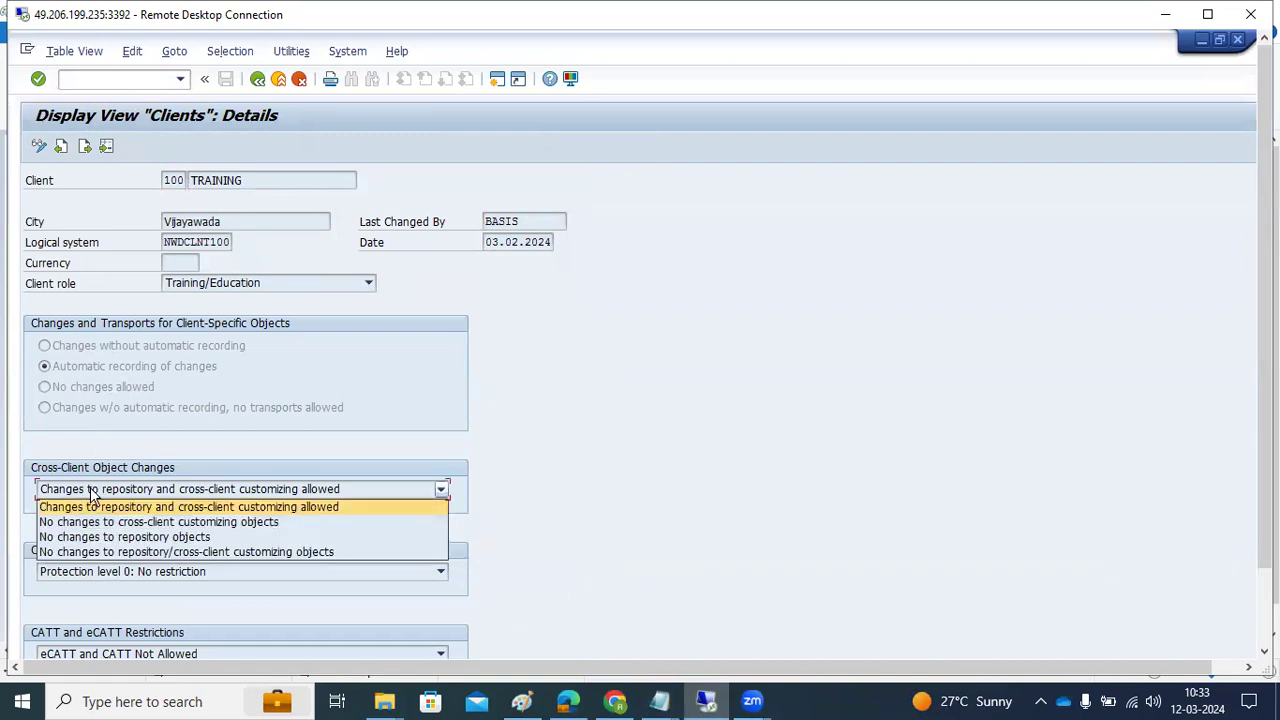
{"action": "left_click", "coordinate": [768, 450]}
Go back to SAP Easy Access and minimise the SAP session window
{"action": "left_click", "coordinate": [257, 80]}
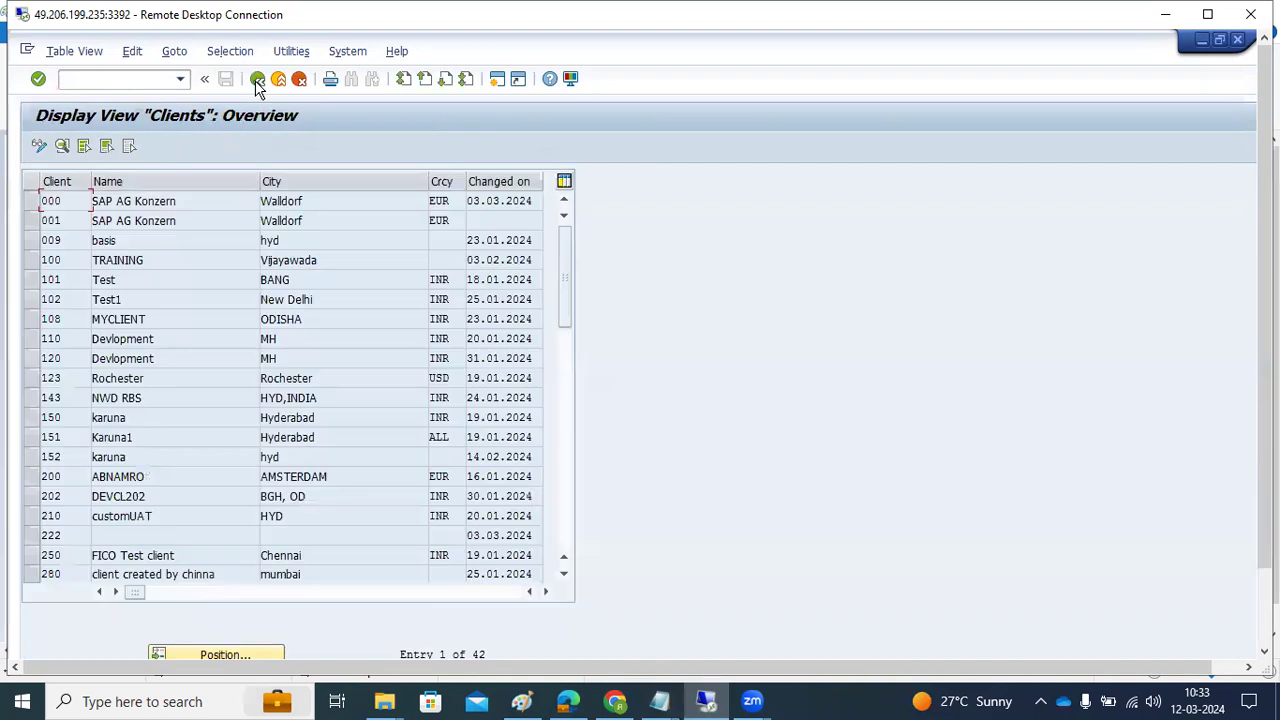
{"action": "left_click", "coordinate": [257, 80]}
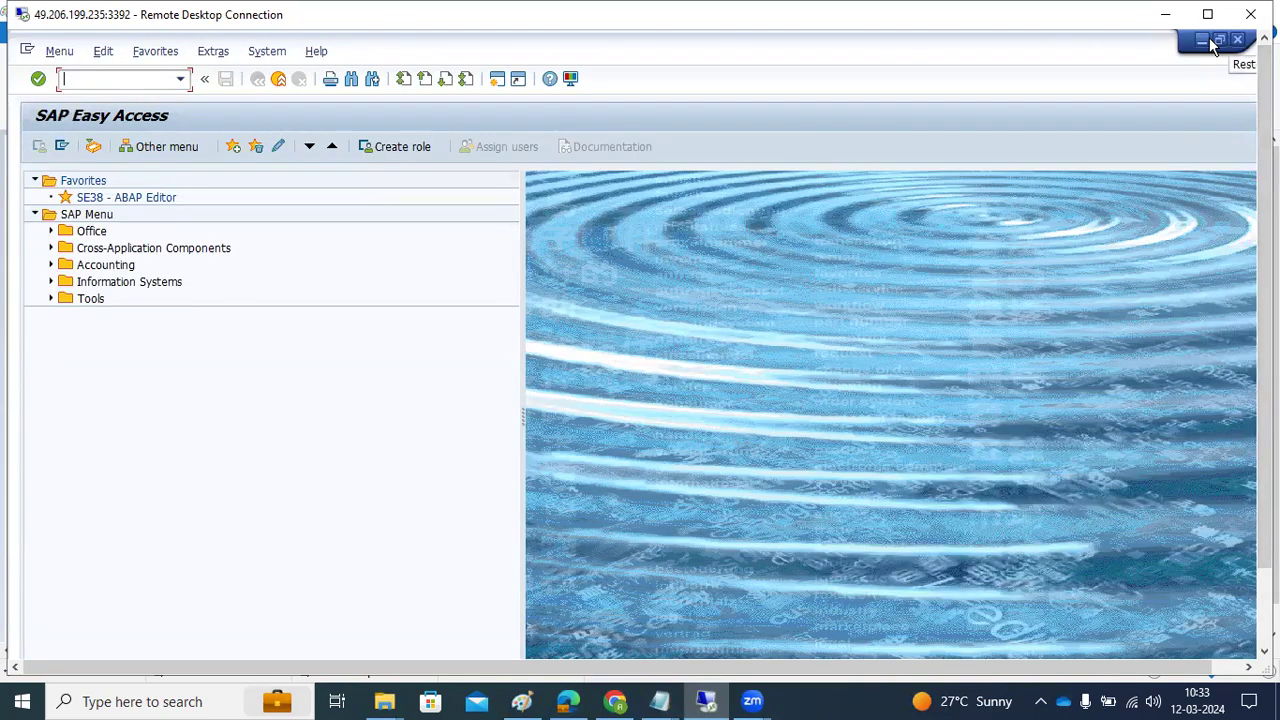
{"action": "left_click", "coordinate": [1209, 37]}
In Paint, undo the old diagram to a blank canvas and draw a large text box
{"action": "left_click", "coordinate": [1166, 16]}
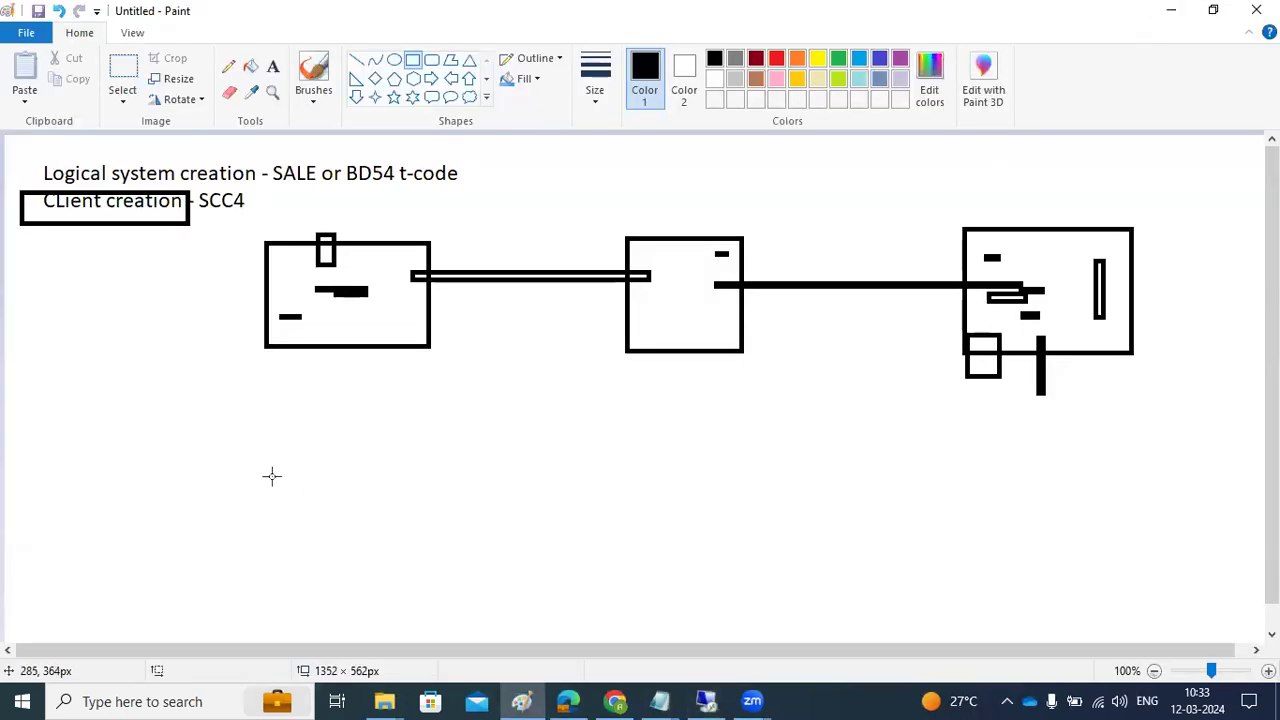
{"action": "key", "text": "ctrl+z"}
{"action": "key", "text": "ctrl+z"}
{"action": "key", "text": "ctrl+z"}
{"action": "key", "text": "ctrl+z"}
{"action": "key", "text": "ctrl+z"}
{"action": "key", "text": "ctrl+z"}
{"action": "key", "text": "ctrl+z"}
{"action": "key", "text": "ctrl+z"}
{"action": "key", "text": "ctrl+z"}
{"action": "key", "text": "ctrl+z"}
{"action": "key", "text": "ctrl+z"}
{"action": "key", "text": "ctrl+z"}
{"action": "key", "text": "ctrl+z"}
{"action": "key", "text": "ctrl+z"}
{"action": "key", "text": "ctrl+z"}
{"action": "key", "text": "ctrl+z"}
{"action": "key", "text": "ctrl+z"}
{"action": "key", "text": "ctrl+z"}
{"action": "key", "text": "ctrl+z"}
{"action": "key", "text": "ctrl+z"}
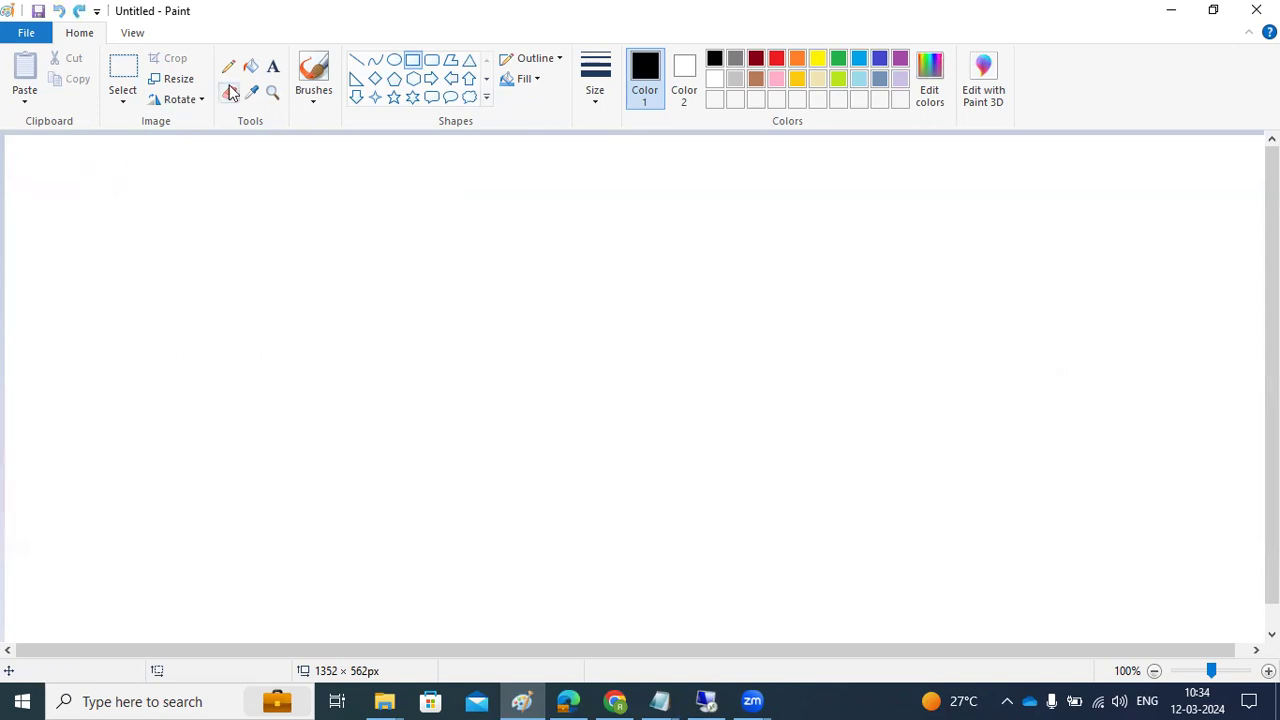
{"action": "left_click", "coordinate": [273, 67]}
{"action": "left_click_drag", "start_coordinate": [29, 159], "coordinate": [1246, 622]}
Type the heading 'How to login to the newly created ?', fixing the typo
{"action": "type", "text": "How to loginto the neely"}
{"action": "key", "text": "BackSpace"}
{"action": "key", "text": "BackSpace"}
{"action": "key", "text": "BackSpace"}
{"action": "key", "text": "BackSpace"}
{"action": "type", "text": "wl"}
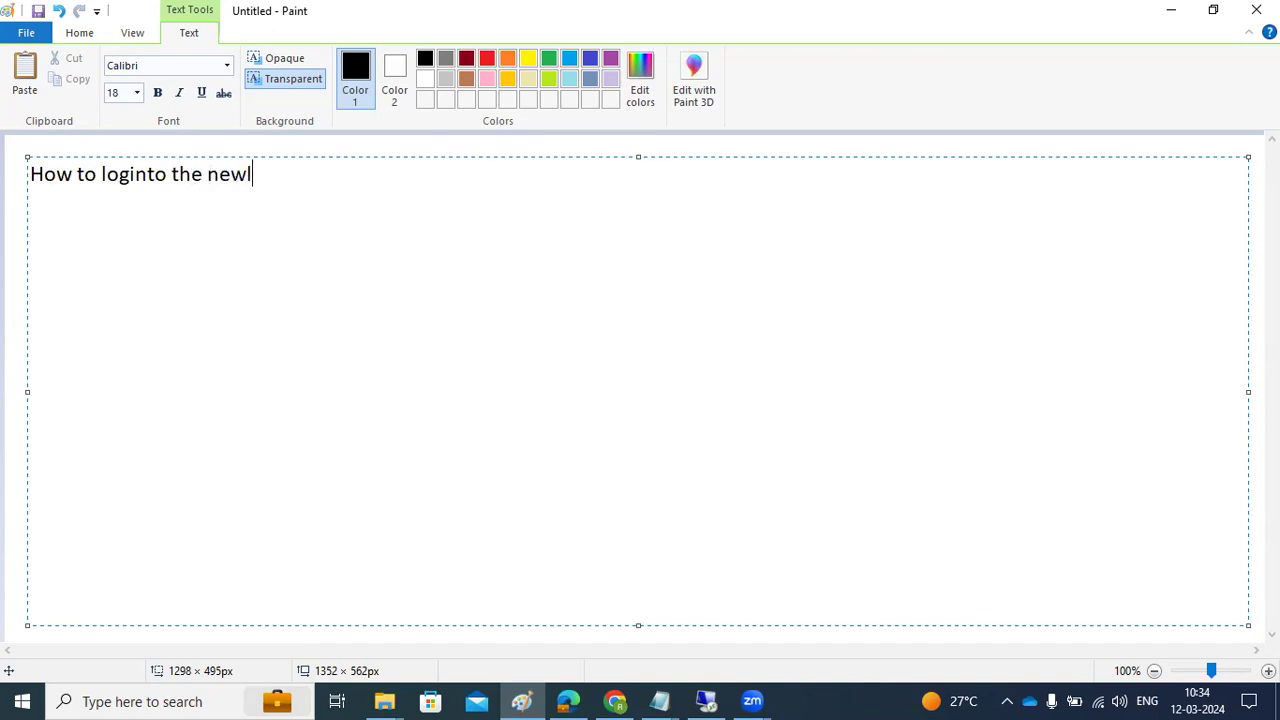
{"action": "type", "text": "y created ?"}
{"action": "key", "text": "Return"}
{"action": "key", "text": "Return"}
{"action": "key", "text": "Return"}
List clients 000, 001, SAP*/DDIC and 900 below, then return to the remote session
{"action": "type", "text": "000"}
{"action": "key", "text": "Return"}
{"action": "type", "text": "001"}
{"action": "key", "text": "Return"}
{"action": "key", "text": "Return"}
{"action": "type", "text": "SAP*/DDIC -- "}
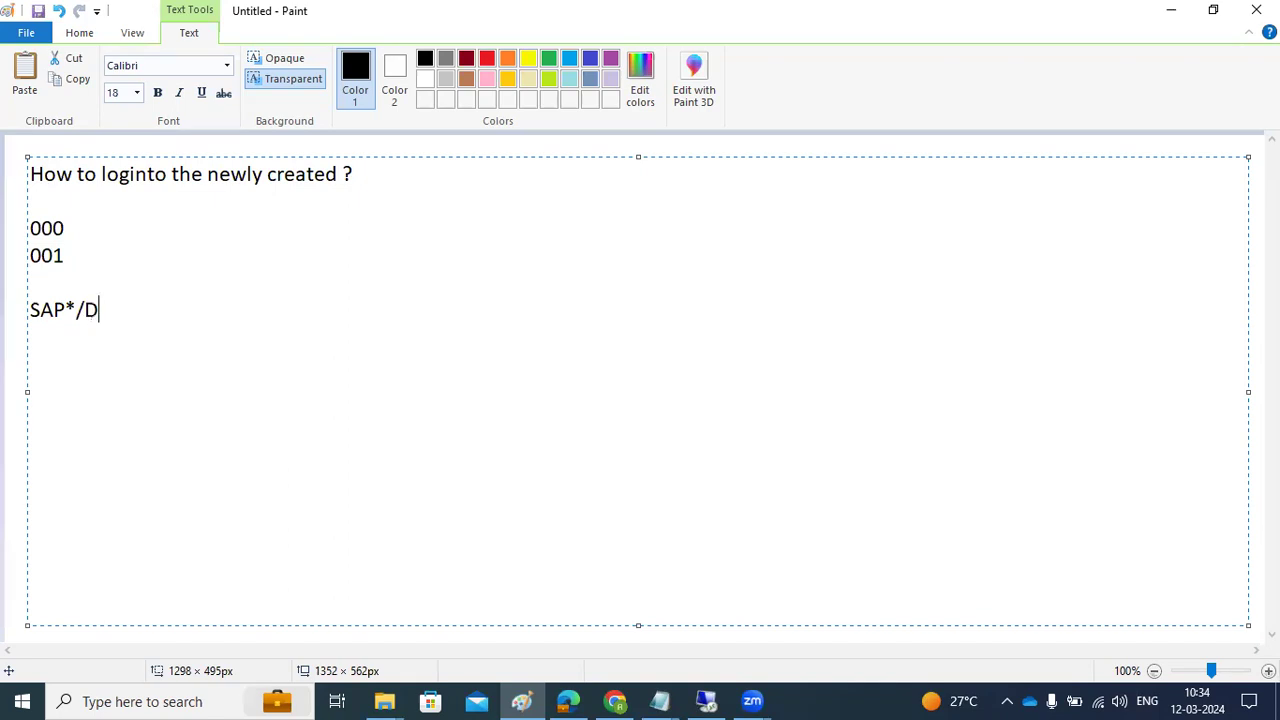
{"action": "type", "text": "-u"}
{"action": "key", "text": "BackSpace"}
{"action": "key", "text": "Return"}
{"action": "key", "text": "Return"}
{"action": "key", "text": "Return"}
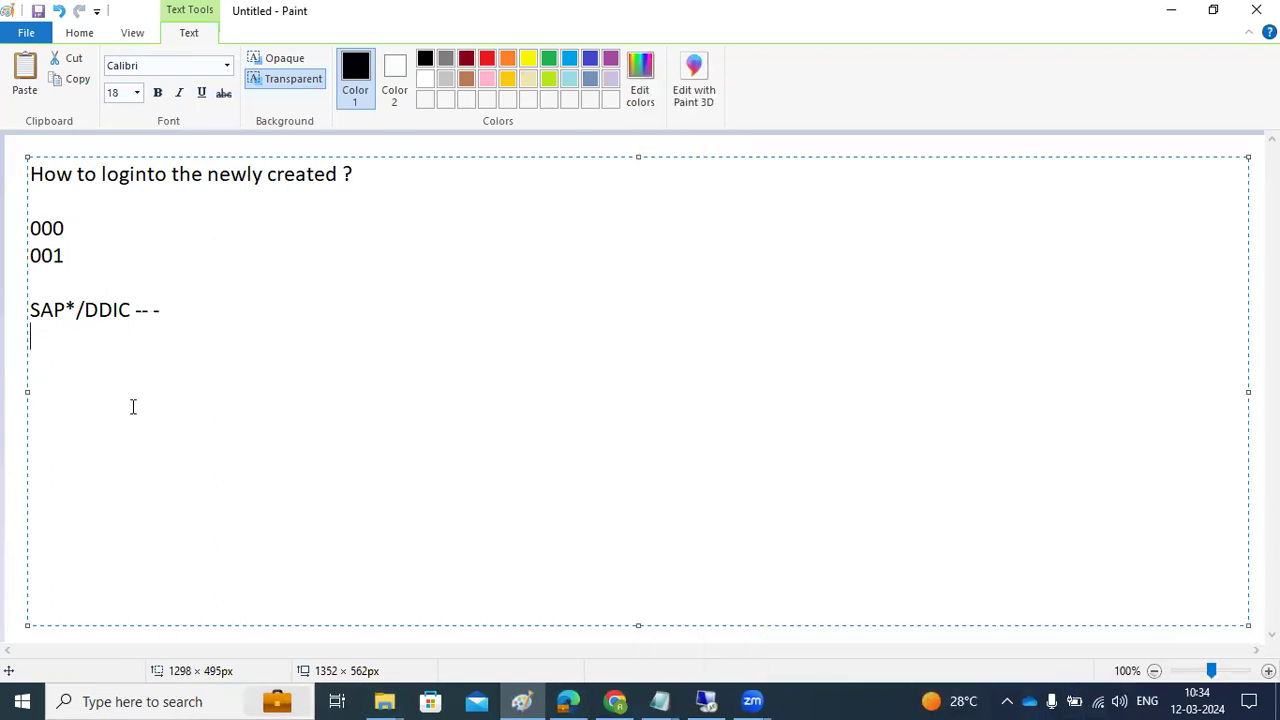
{"action": "left_click", "coordinate": [117, 369]}
{"action": "type", "text": "900"}
{"action": "left_click", "coordinate": [706, 701]}
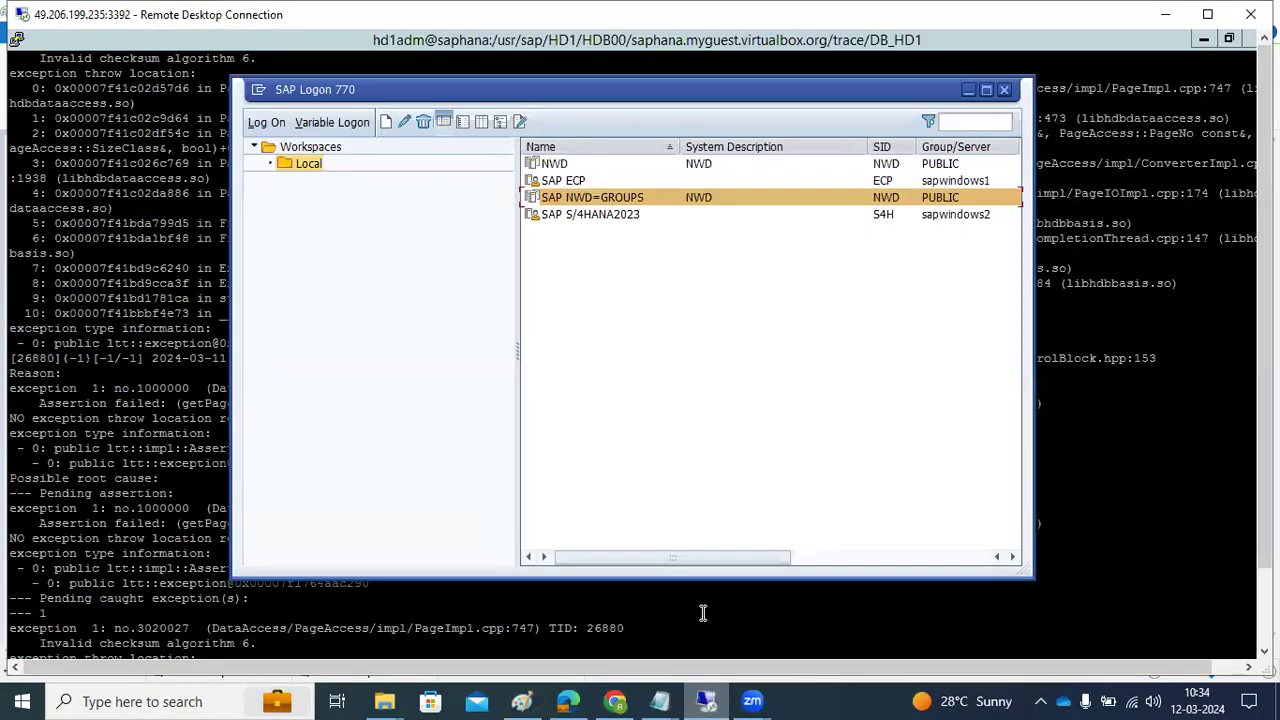
Open SAP NWD=GROUPS and enter client 900, user ddic and the password to log on
{"action": "double_click", "coordinate": [613, 198]}
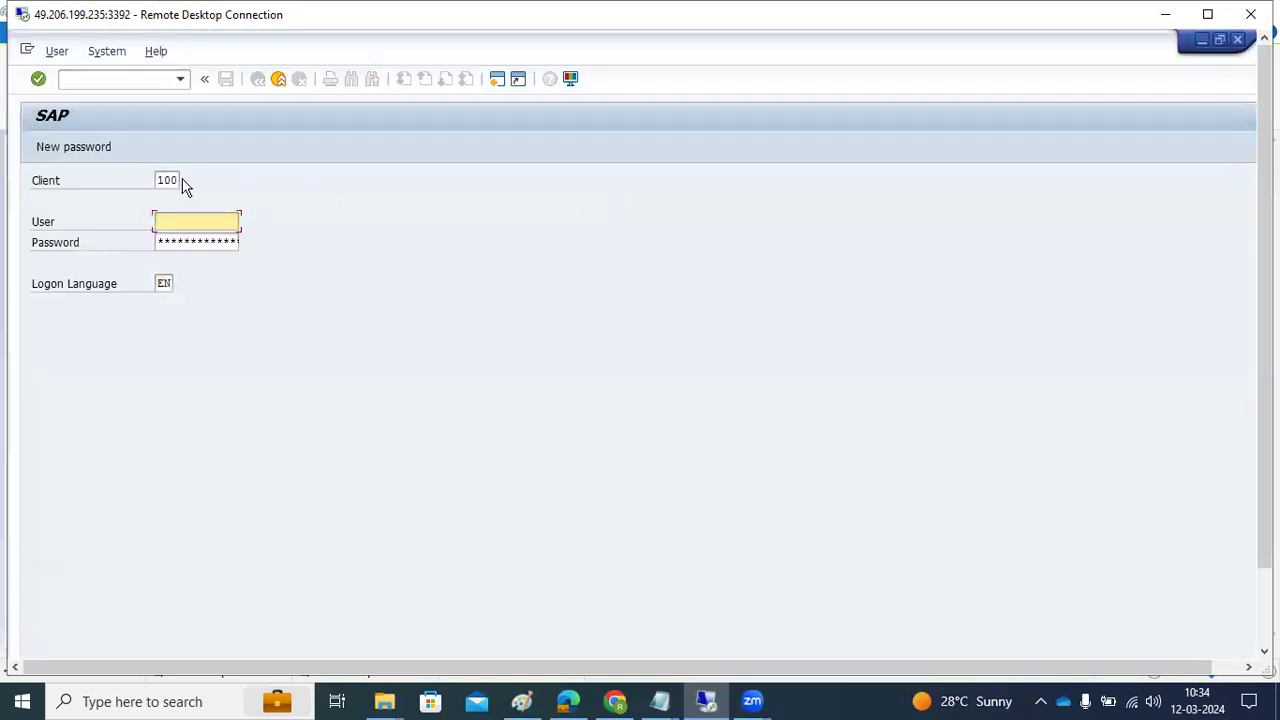
{"action": "double_click", "coordinate": [172, 180]}
{"action": "type", "text": "900"}
{"action": "key", "text": "Tab"}
{"action": "type", "text": "ddic"}
{"action": "key", "text": "Tab"}
{"action": "type", "text": "**"}
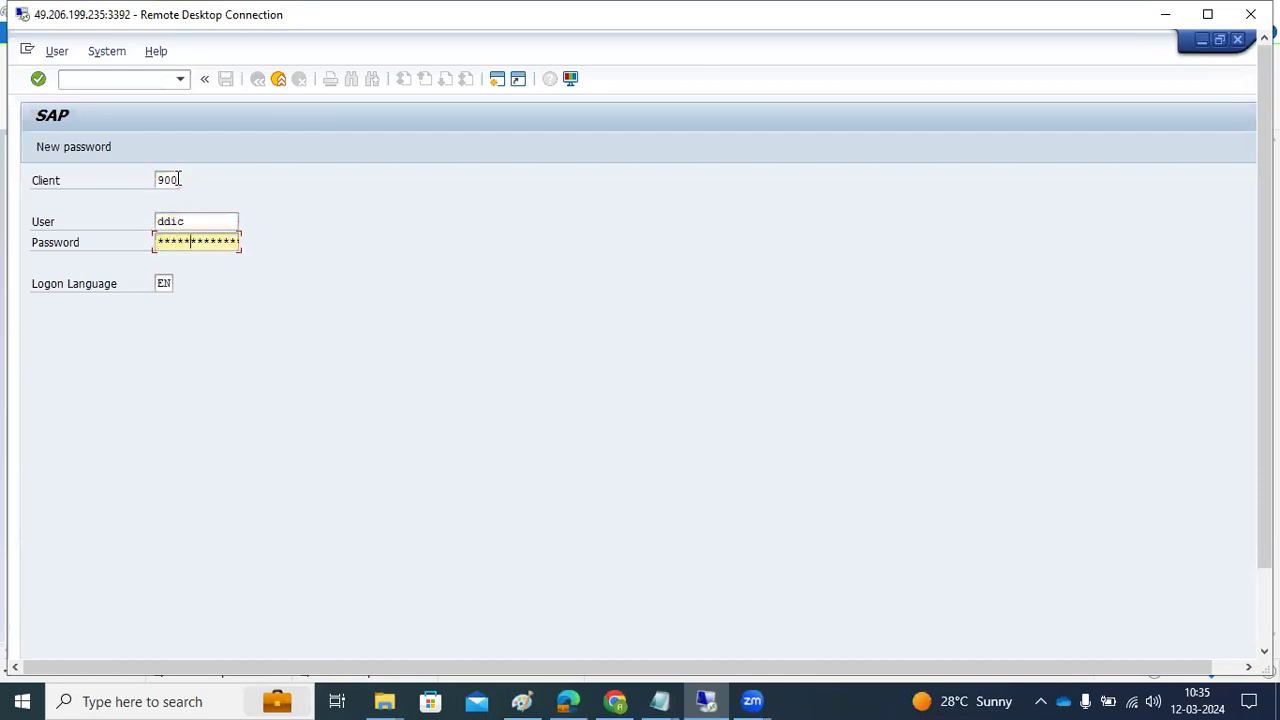
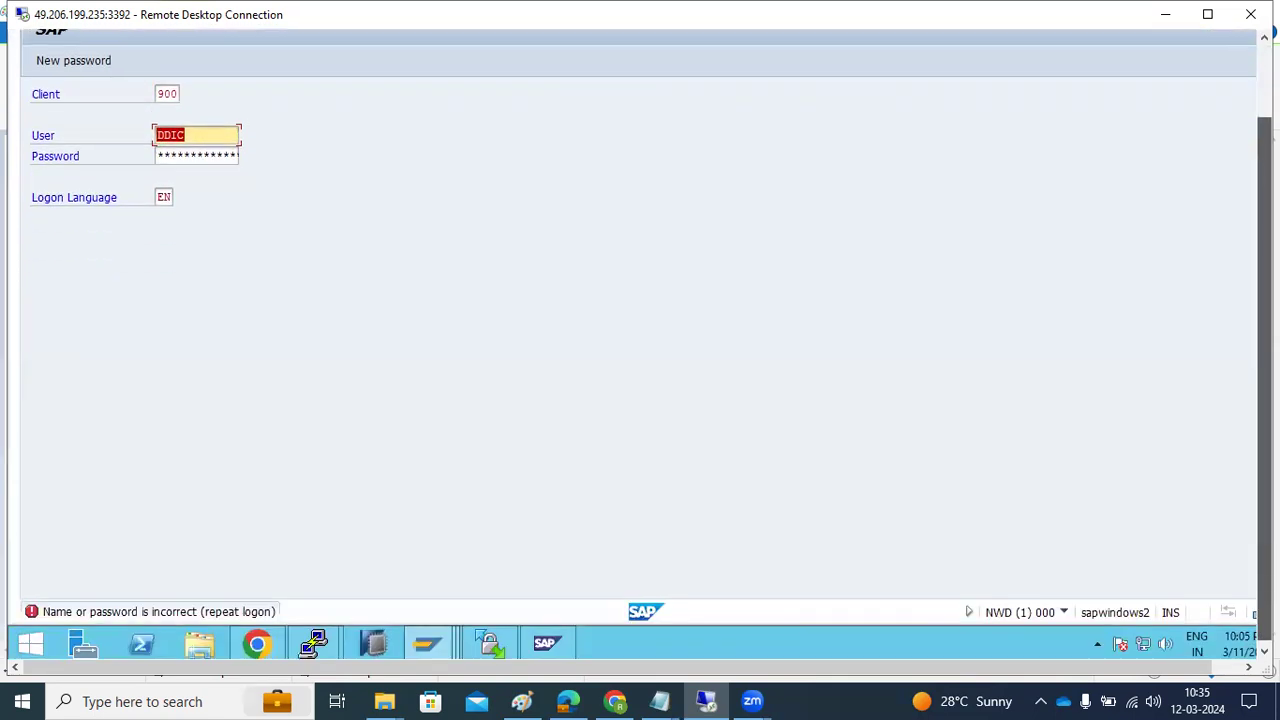
Retype the DDIC password and retry logging on to client 900
{"action": "left_click", "coordinate": [202, 240]}
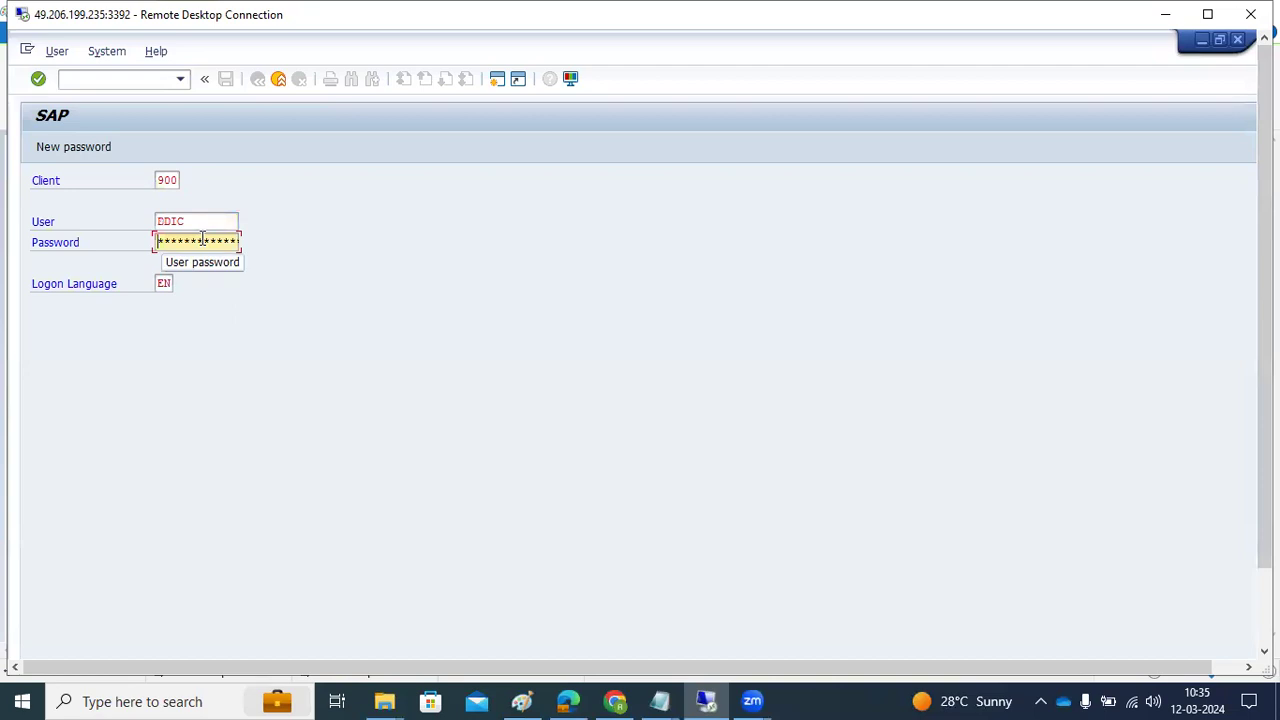
{"action": "type", "text": "***"}
{"action": "key", "text": "Return"}
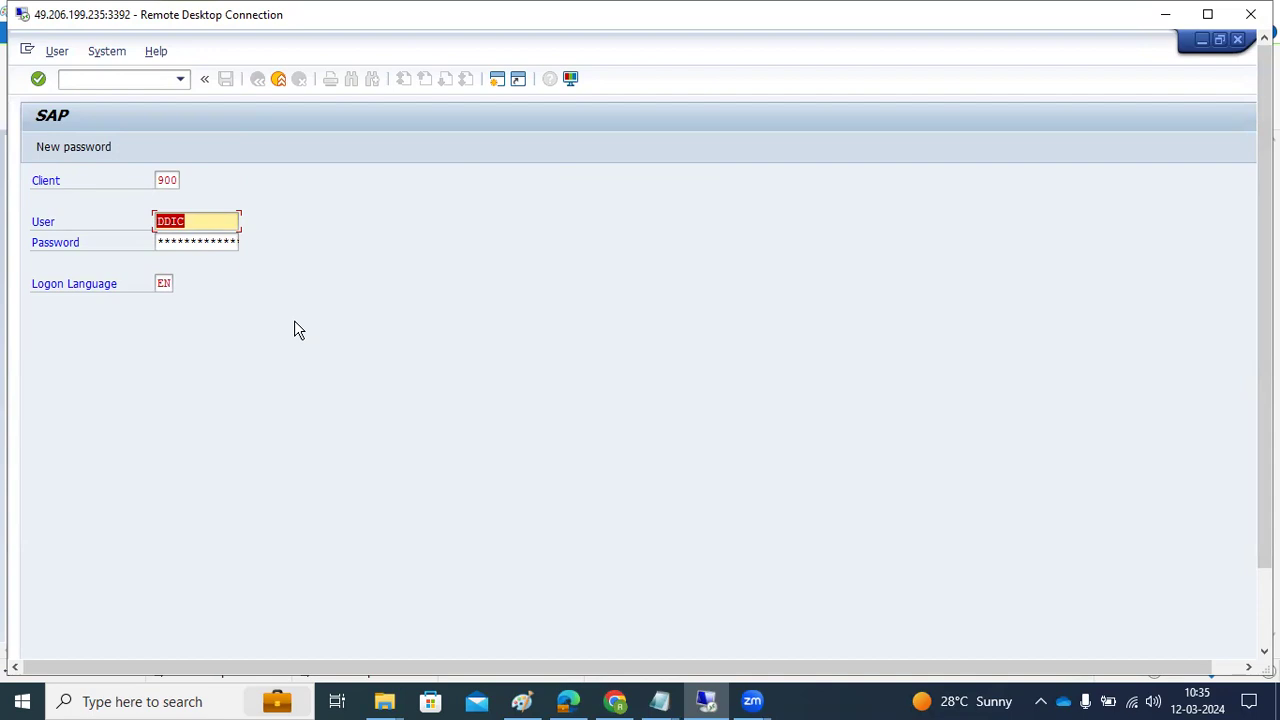
Trim the notes to 'How to loginto the newly created client ?', add dashes, then type the Login/no_user_automatic_sapstar line
{"action": "left_click", "coordinate": [522, 700]}
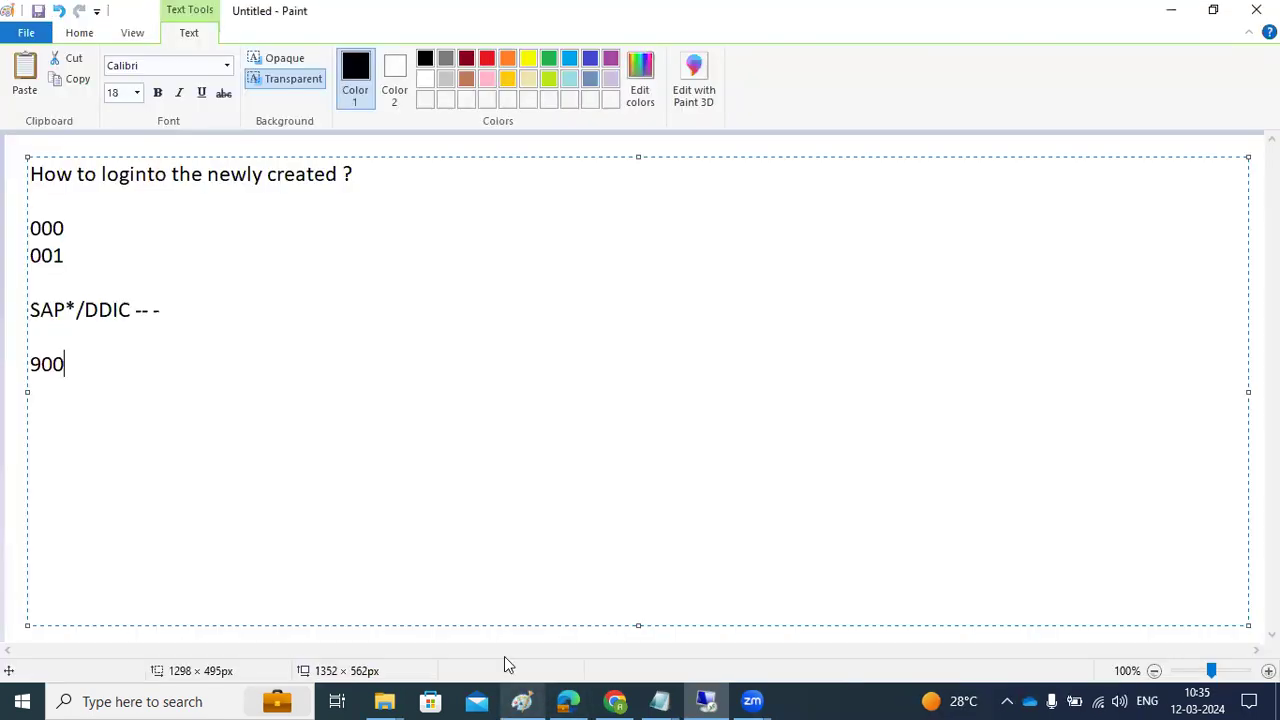
{"action": "left_click_drag", "start_coordinate": [31, 312], "coordinate": [86, 312]}
{"action": "left_click", "coordinate": [103, 357]}
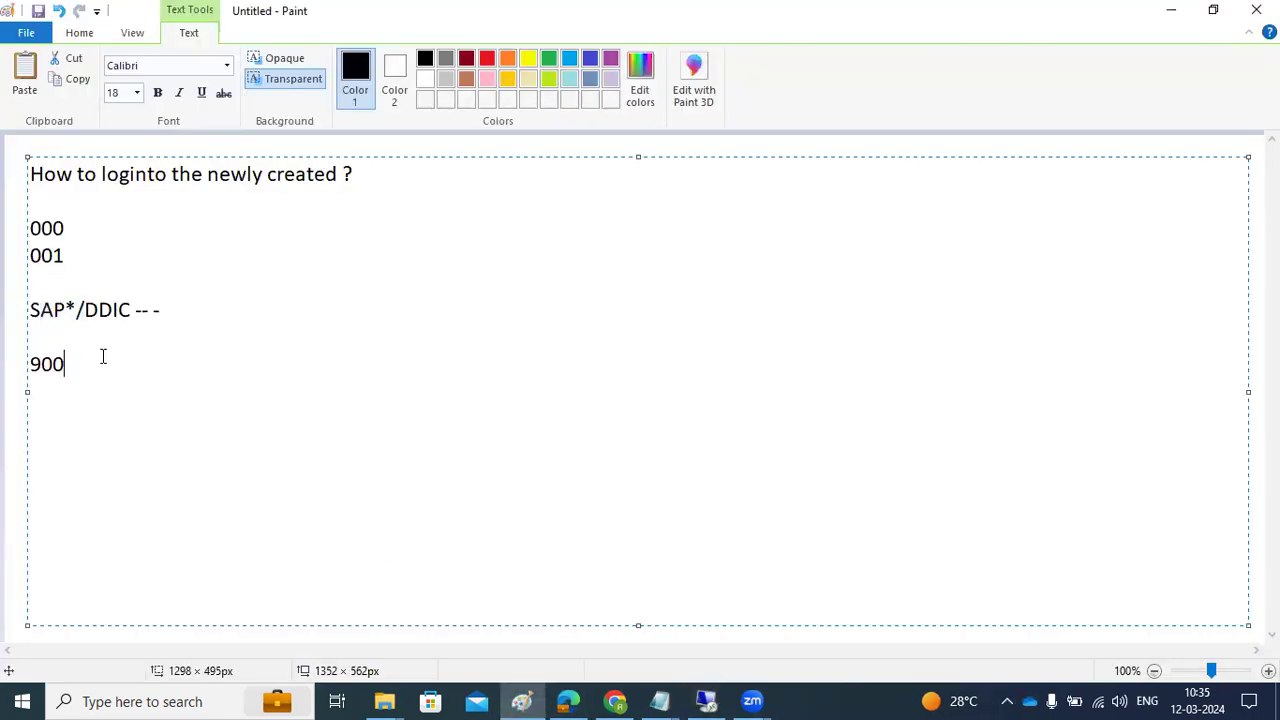
{"action": "key", "text": "BackSpace"}
{"action": "key", "text": "BackSpace"}
{"action": "key", "text": "BackSpace"}
{"action": "key", "text": "BackSpace"}
{"action": "key", "text": "BackSpace"}
{"action": "key", "text": "BackSpace"}
{"action": "key", "text": "BackSpace"}
{"action": "key", "text": "BackSpace"}
{"action": "key", "text": "BackSpace"}
{"action": "key", "text": "BackSpace"}
{"action": "key", "text": "BackSpace"}
{"action": "key", "text": "BackSpace"}
{"action": "key", "text": "BackSpace"}
{"action": "key", "text": "BackSpace"}
{"action": "key", "text": "BackSpace"}
{"action": "key", "text": "BackSpace"}
{"action": "key", "text": "BackSpace"}
{"action": "key", "text": "BackSpace"}
{"action": "key", "text": "BackSpace"}
{"action": "key", "text": "BackSpace"}
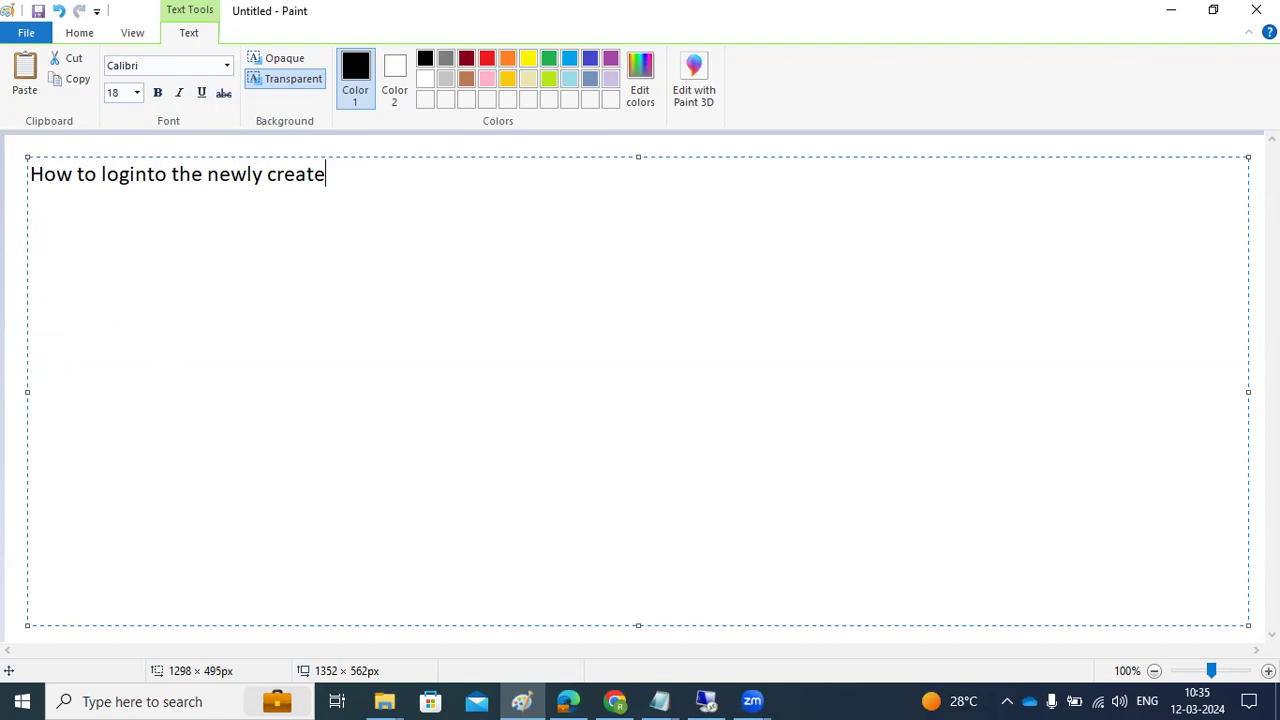
{"action": "type", "text": "d client ?"}
{"action": "key", "text": "Return"}
{"action": "type", "text": "--------"}
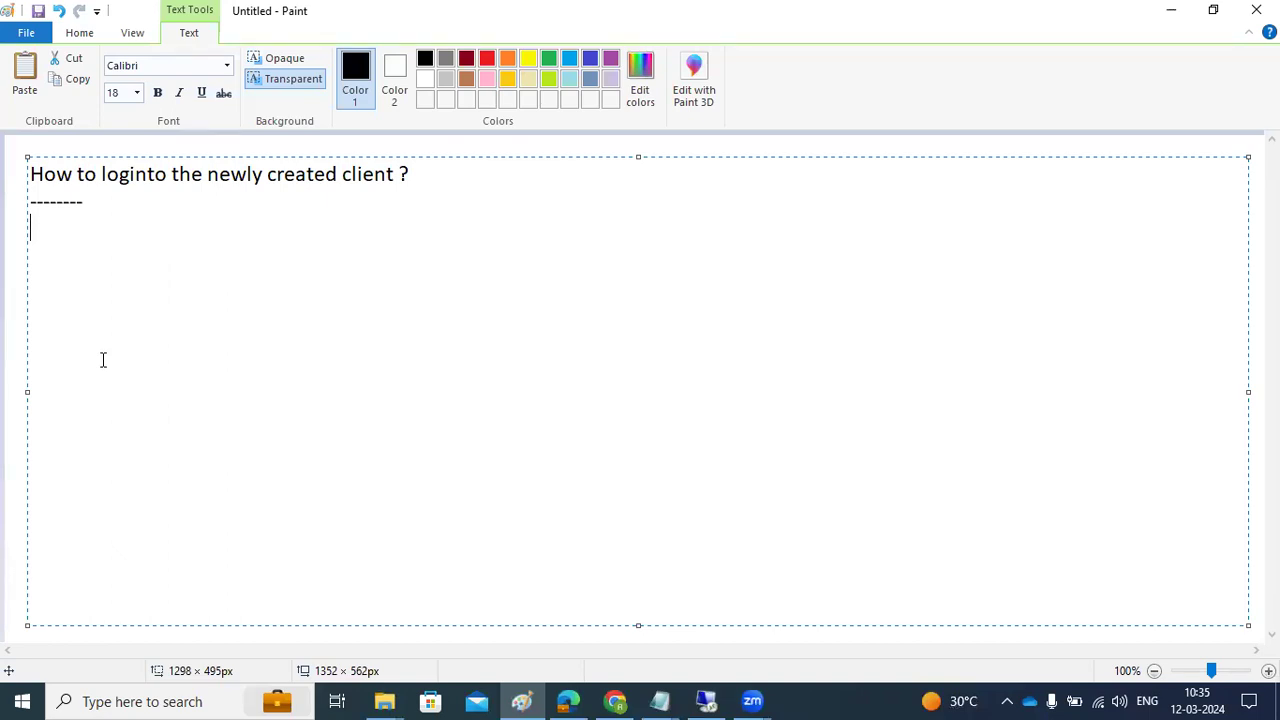
{"action": "type", "text": "Login/no_user_a"}
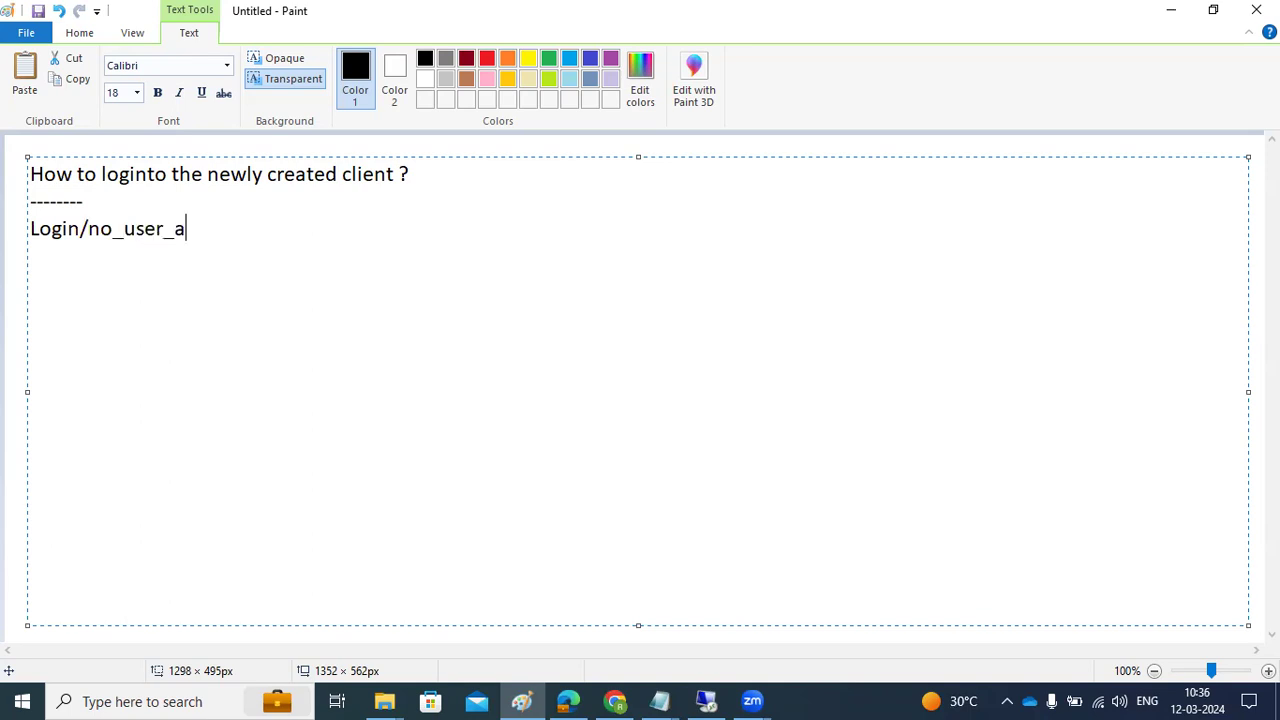
{"action": "type", "text": "utomatic_sapst"}
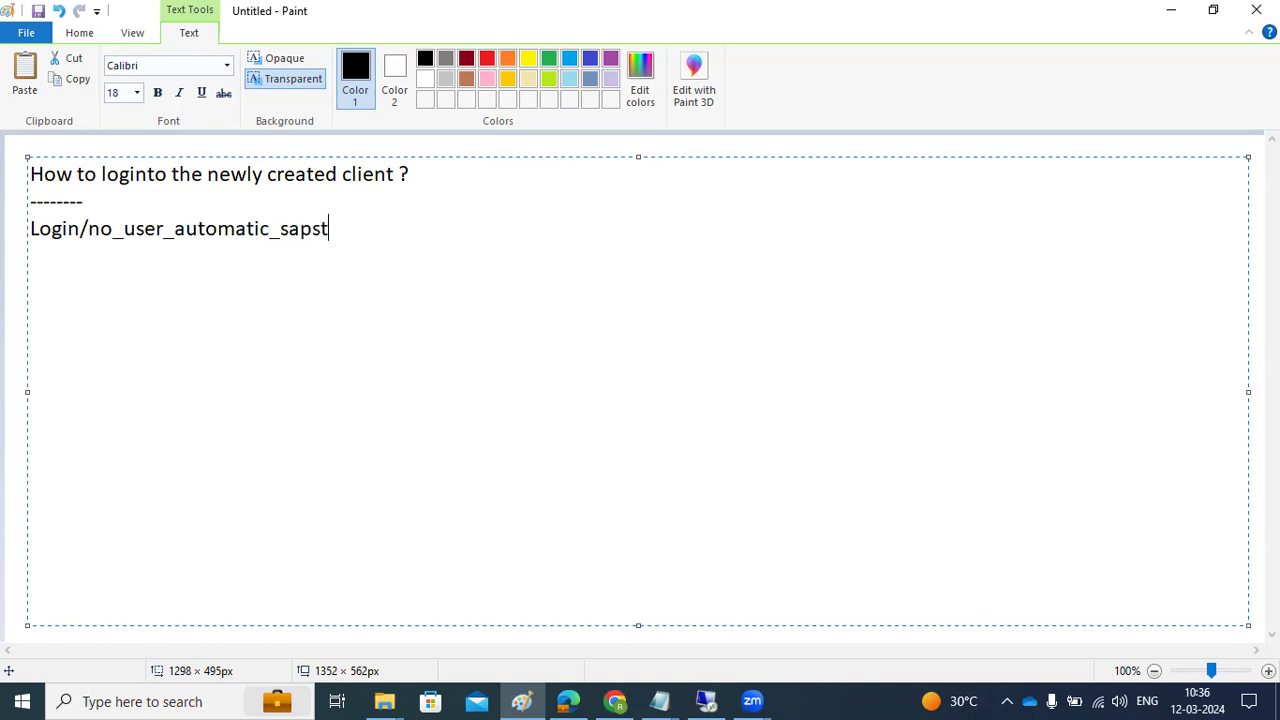
{"action": "type", "text": "ar = 0 -parameter "}
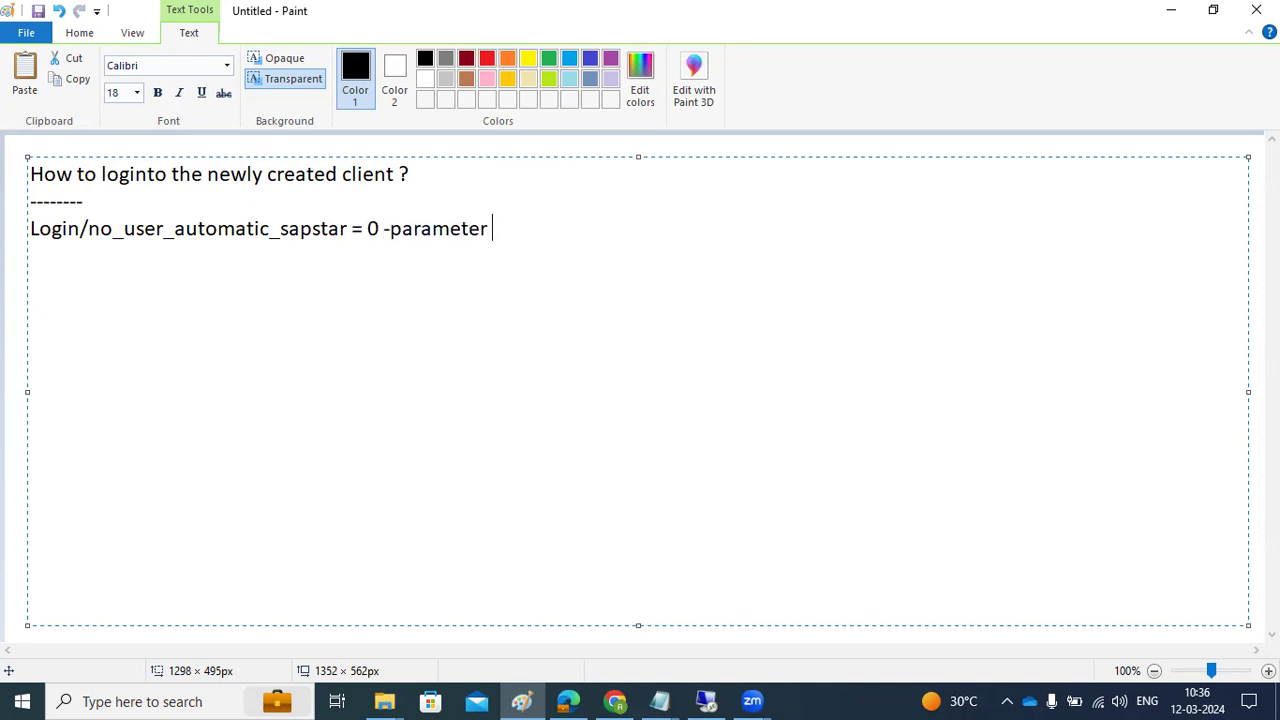
{"action": "type", "text": "and reset the ssystem"}
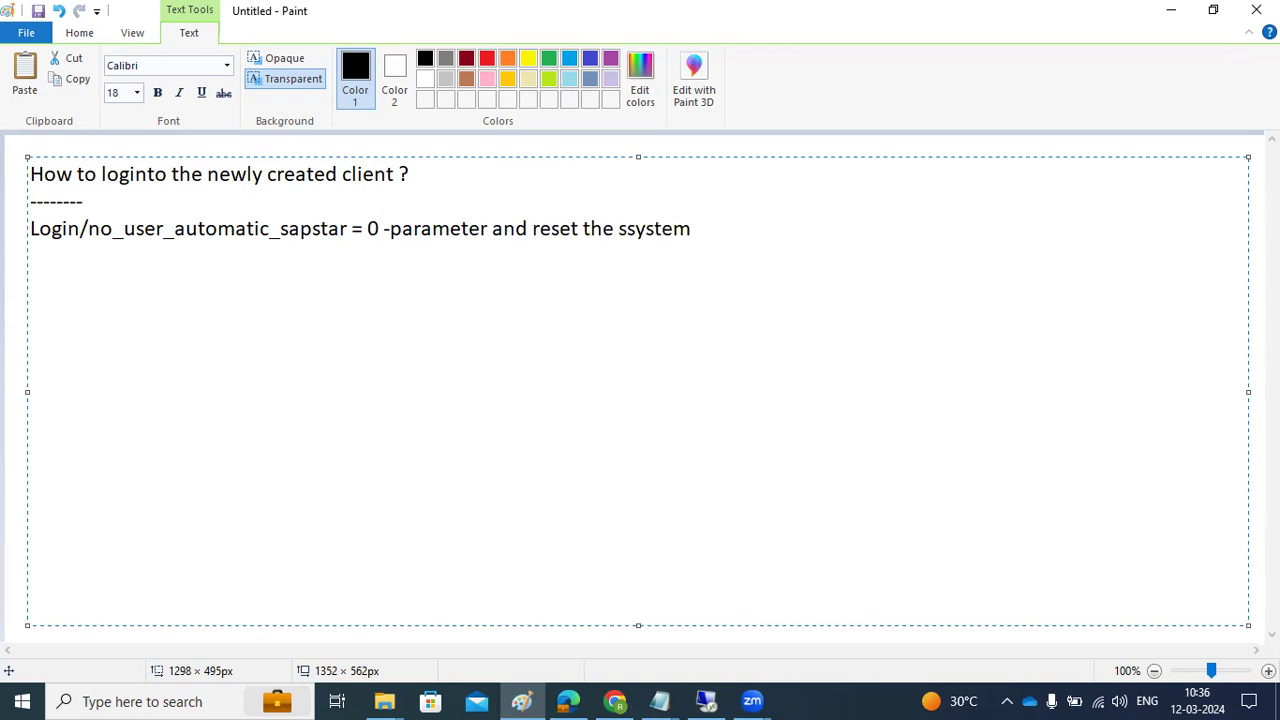
{"action": "key", "text": "Return"}
{"action": "key", "text": "Return"}
{"action": "type", "text": "SAP*/pass -"}
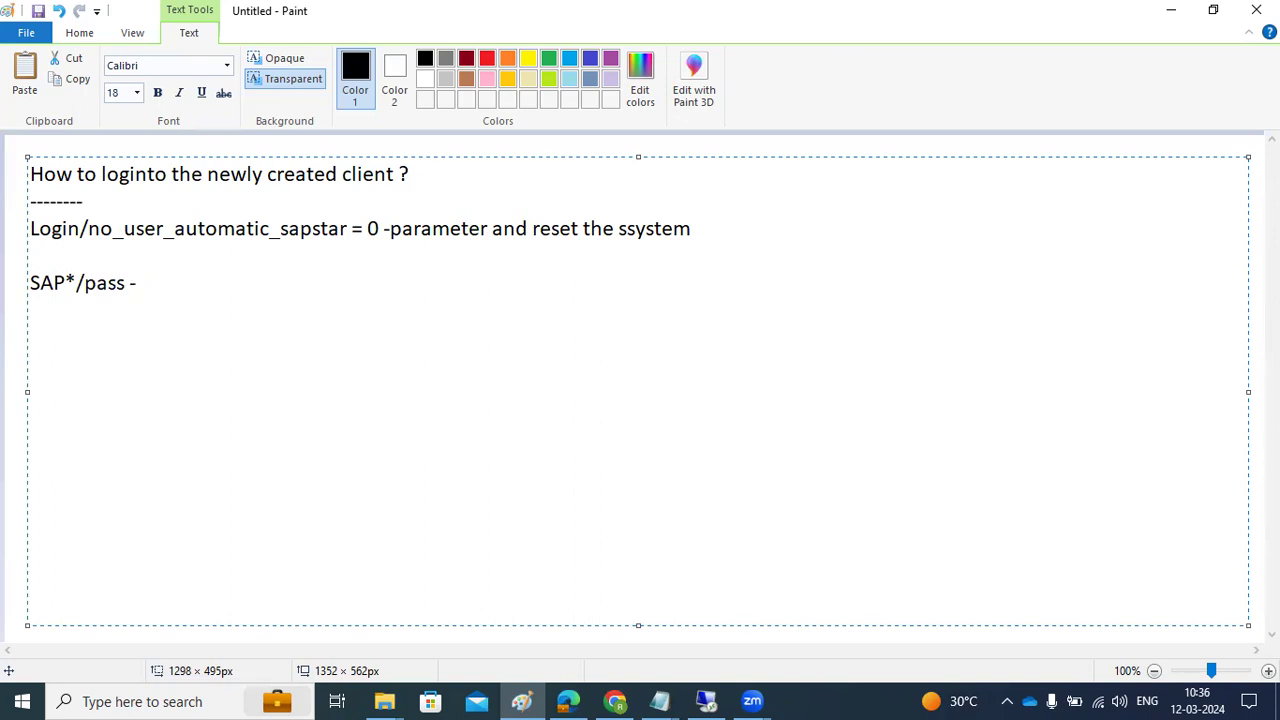
{"action": "left_click_drag", "start_coordinate": [53, 283], "coordinate": [127, 279]}
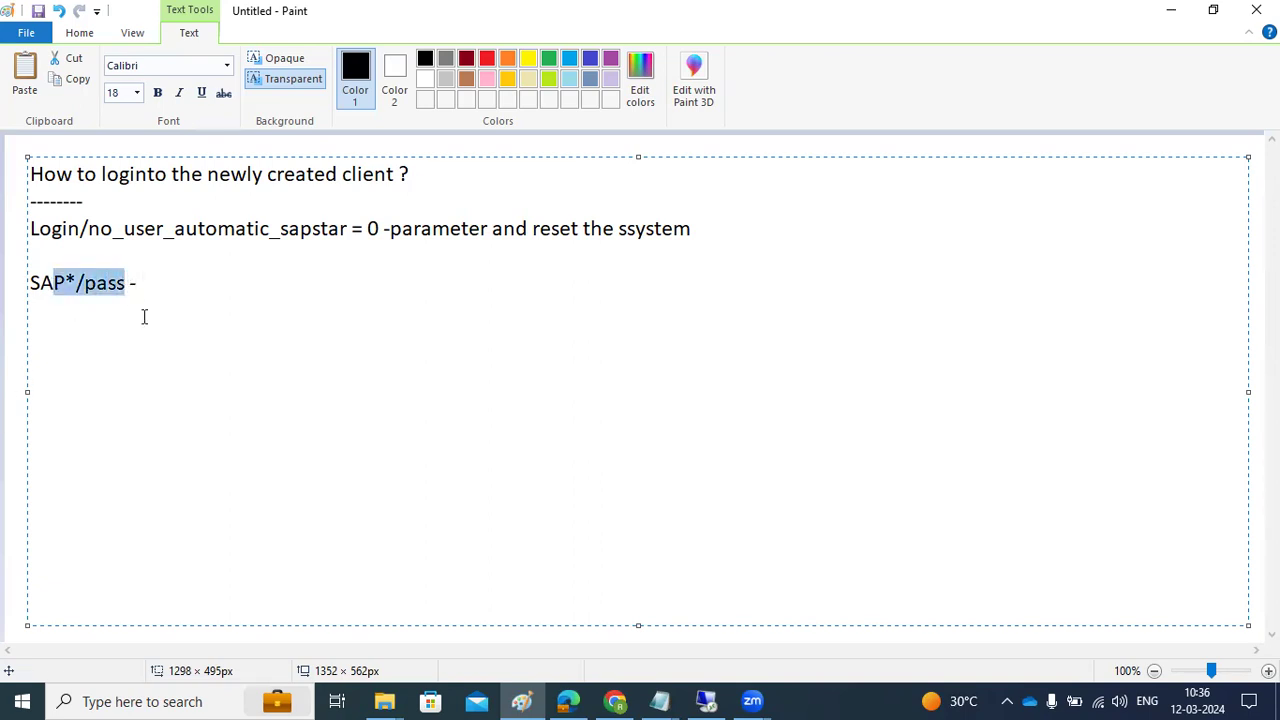
{"action": "left_click", "coordinate": [157, 285]}
Change 'reset' to 'restart' in the Login/no_user_automatic_sapstar line
{"action": "left_click_drag", "start_coordinate": [33, 225], "coordinate": [742, 237]}
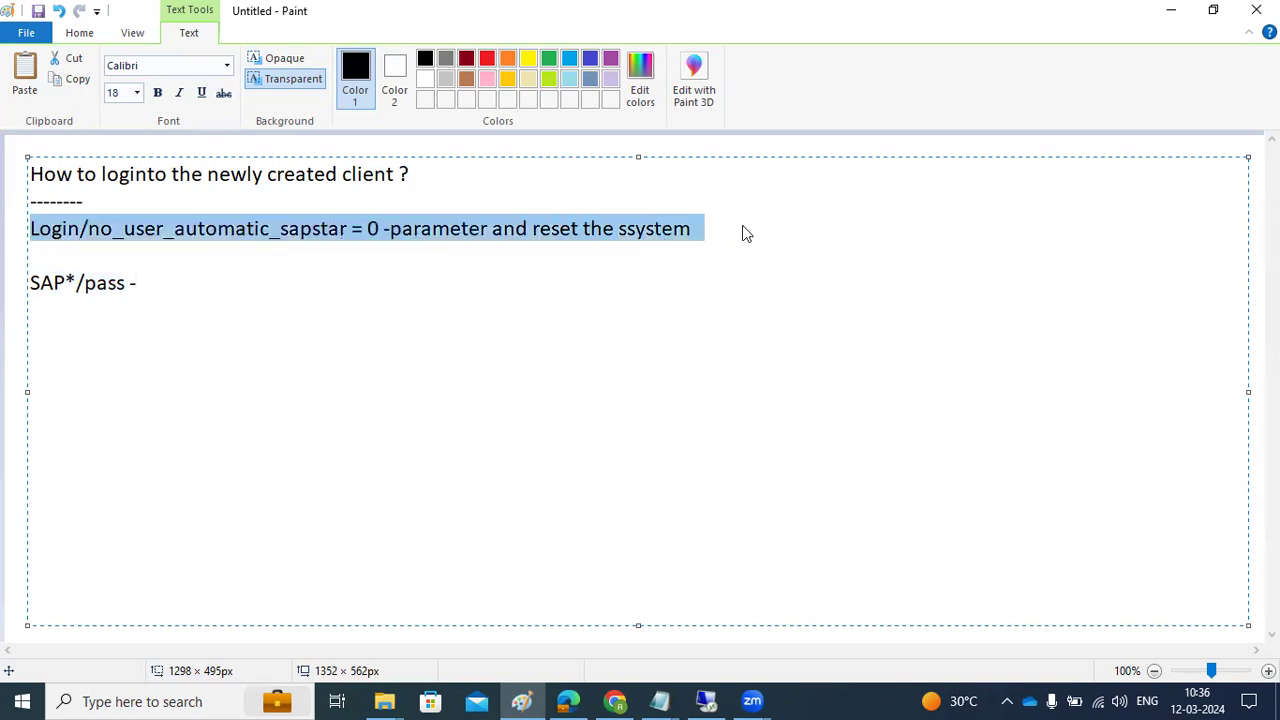
{"action": "left_click", "coordinate": [579, 229]}
{"action": "key", "text": "BackSpace"}
{"action": "key", "text": "BackSpace"}
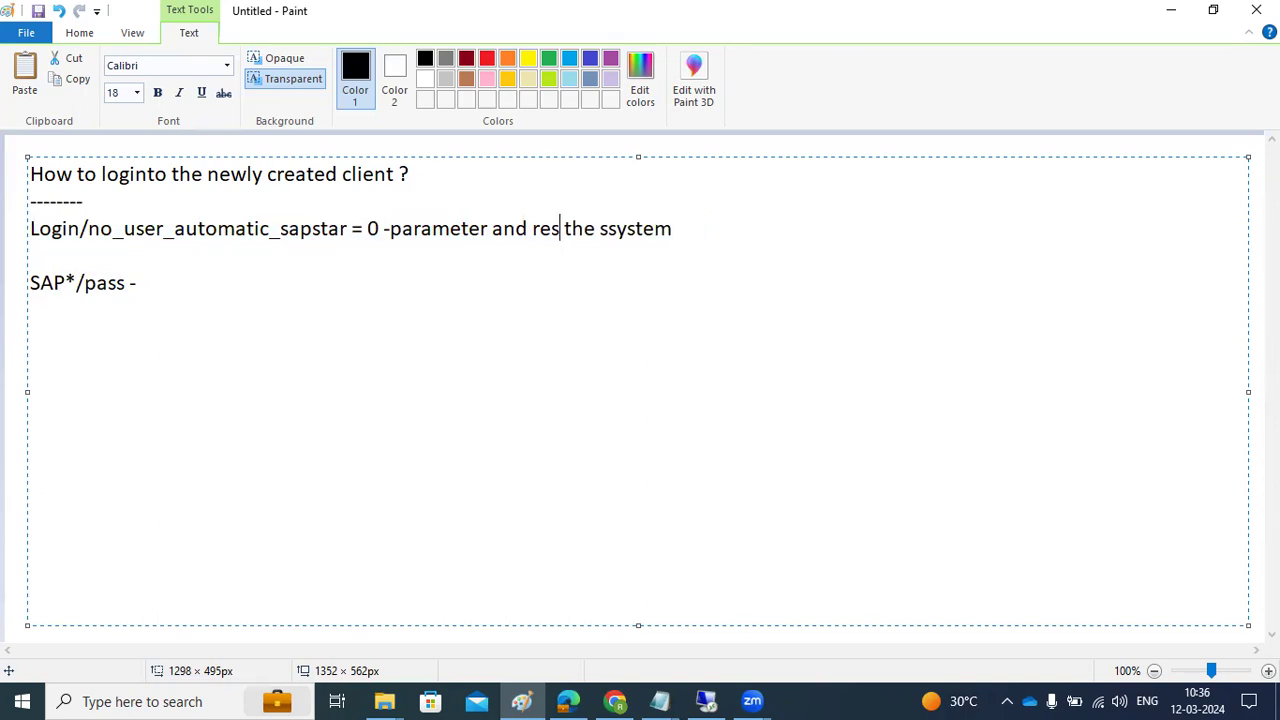
{"action": "type", "text": "tart"}
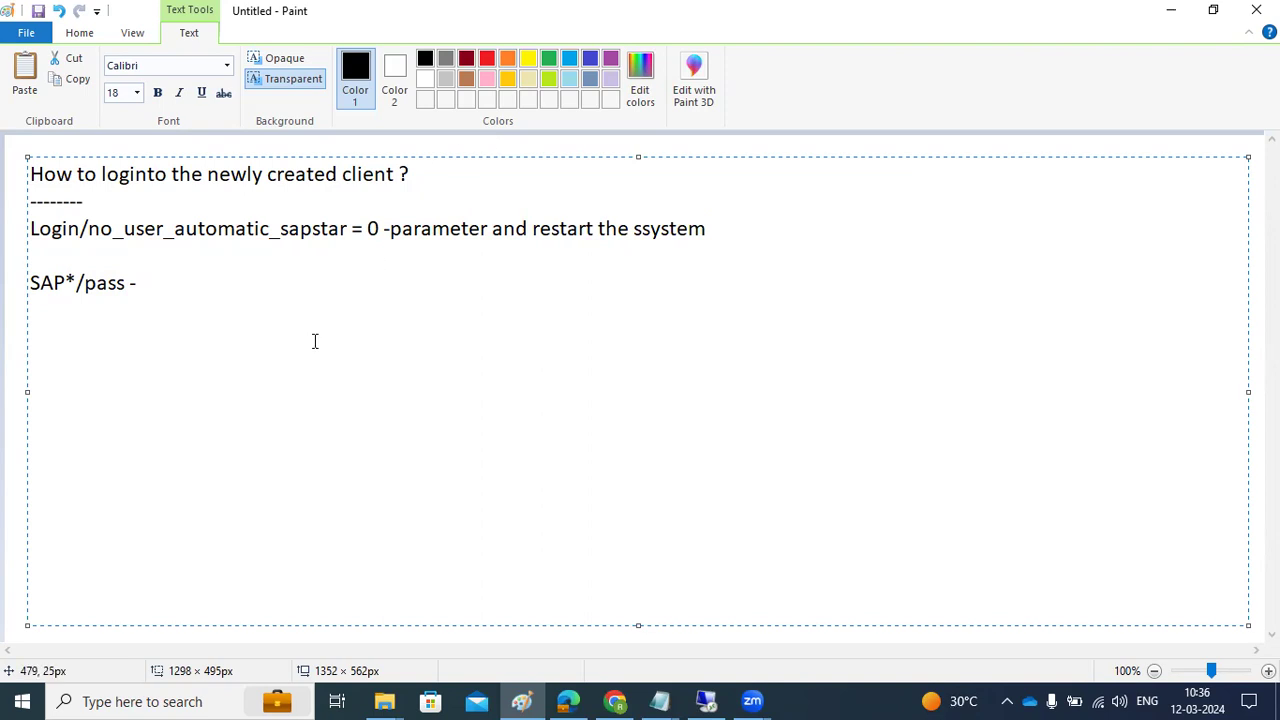
{"action": "left_click", "coordinate": [148, 284]}
Add the line '--Profiles and Parameters concept :' below the SAP*/pass entry
{"action": "key", "text": "Return"}
{"action": "key", "text": "Return"}
{"action": "type", "text": "--Profiles and Pa"}
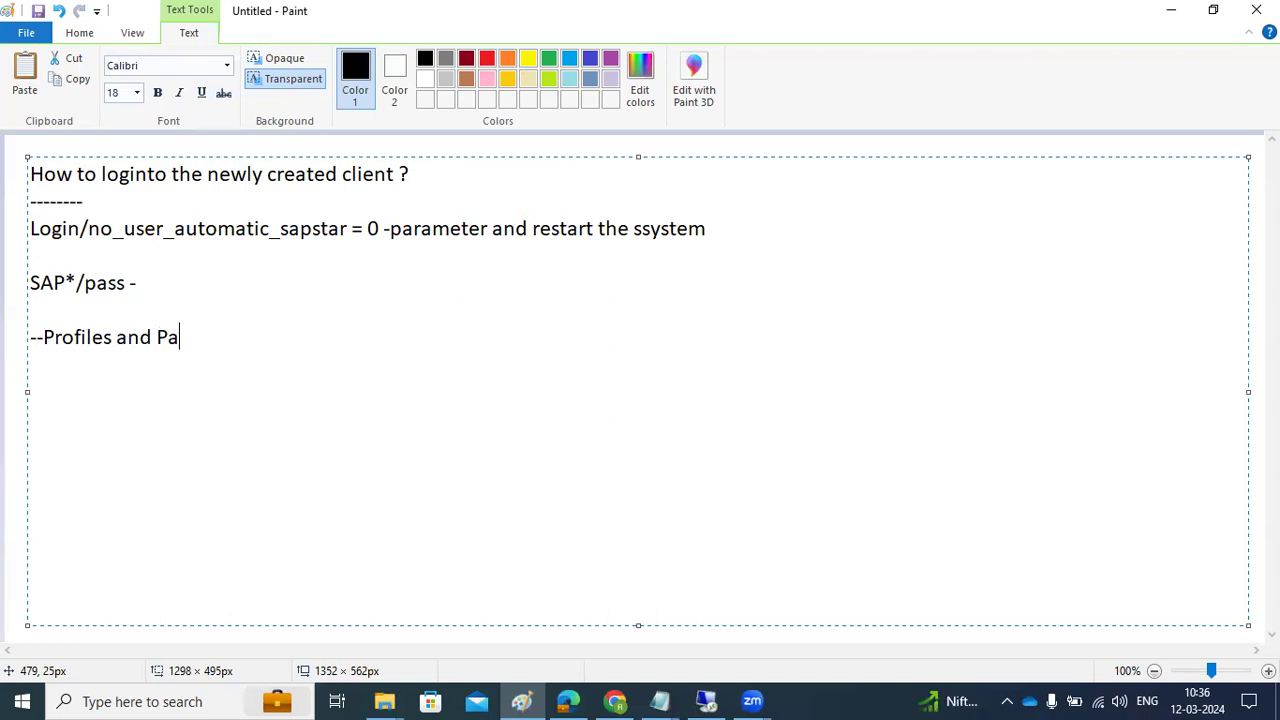
{"action": "type", "text": "rameters con"}
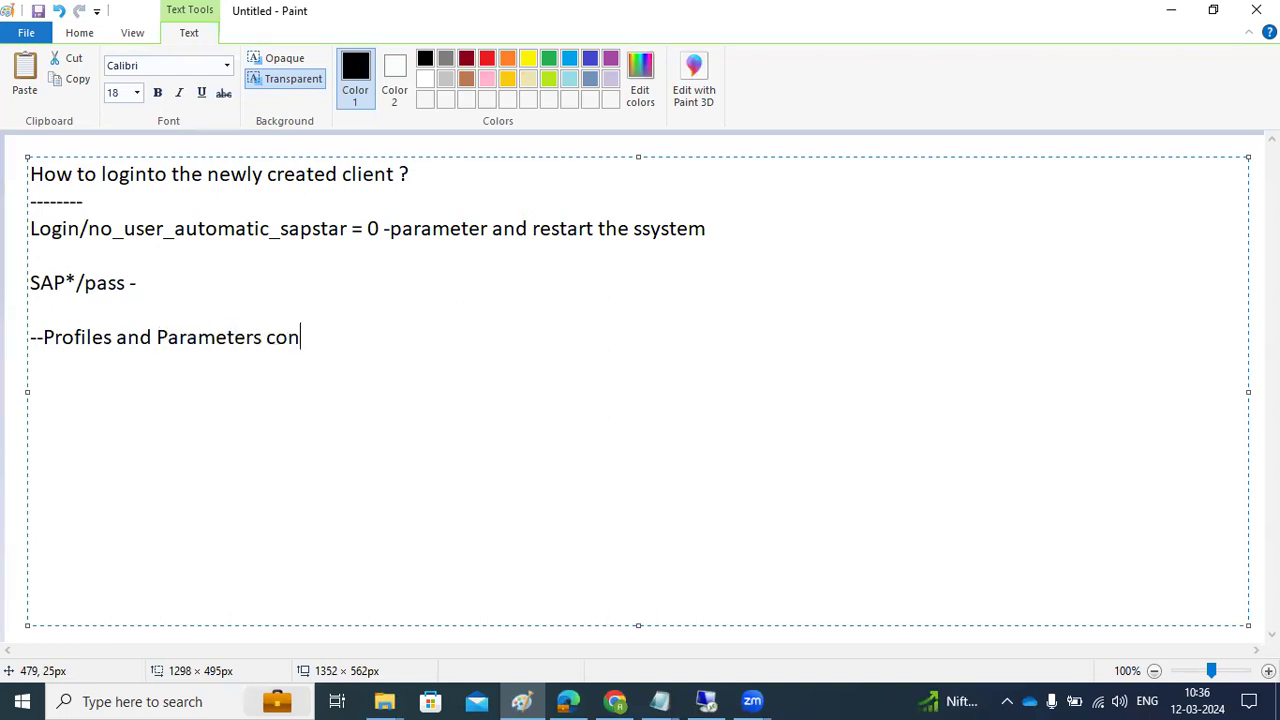
{"action": "type", "text": "cept :"}
{"action": "key", "text": "Return"}
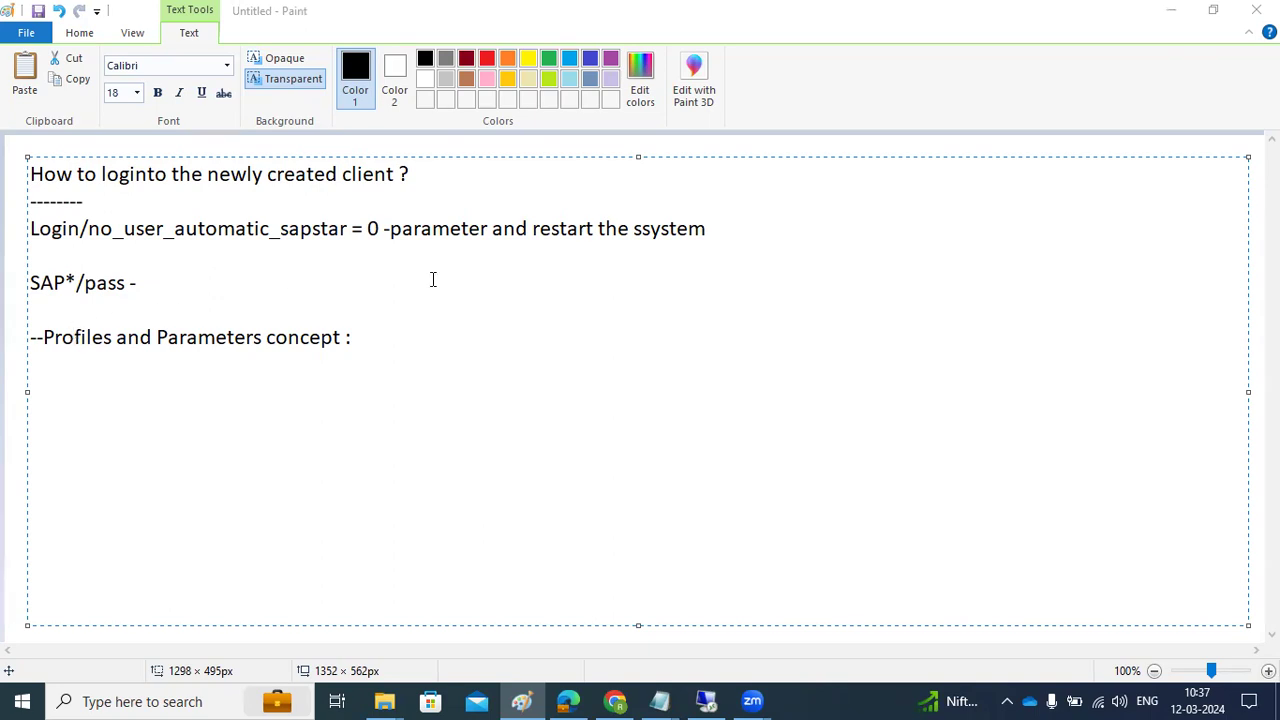
Select all the notes text and delete it
{"action": "left_click", "coordinate": [416, 338]}
{"action": "mouse_move", "coordinate": [365, 340]}
{"action": "left_mouse_down"}
{"action": "mouse_move", "coordinate": [89, 297]}
{"action": "mouse_move", "coordinate": [49, 263]}
{"action": "mouse_move", "coordinate": [28, 165]}
{"action": "left_mouse_up"}
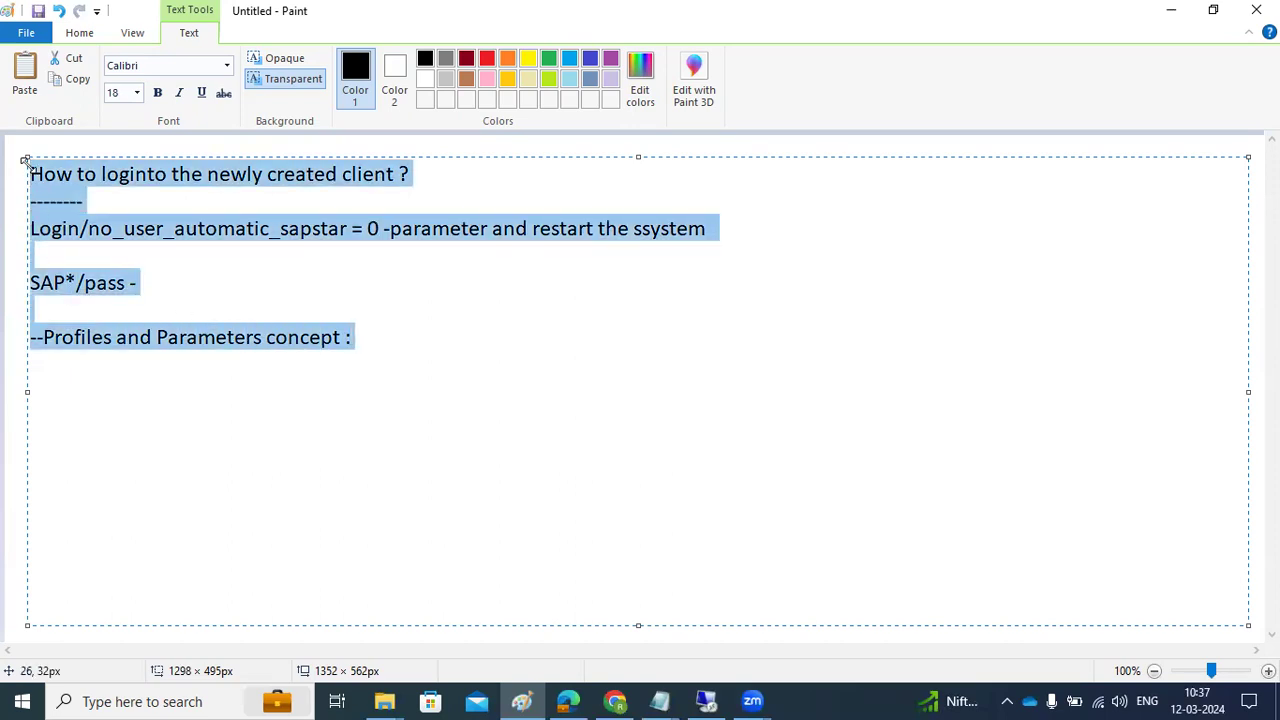
{"action": "key", "text": "Delete"}
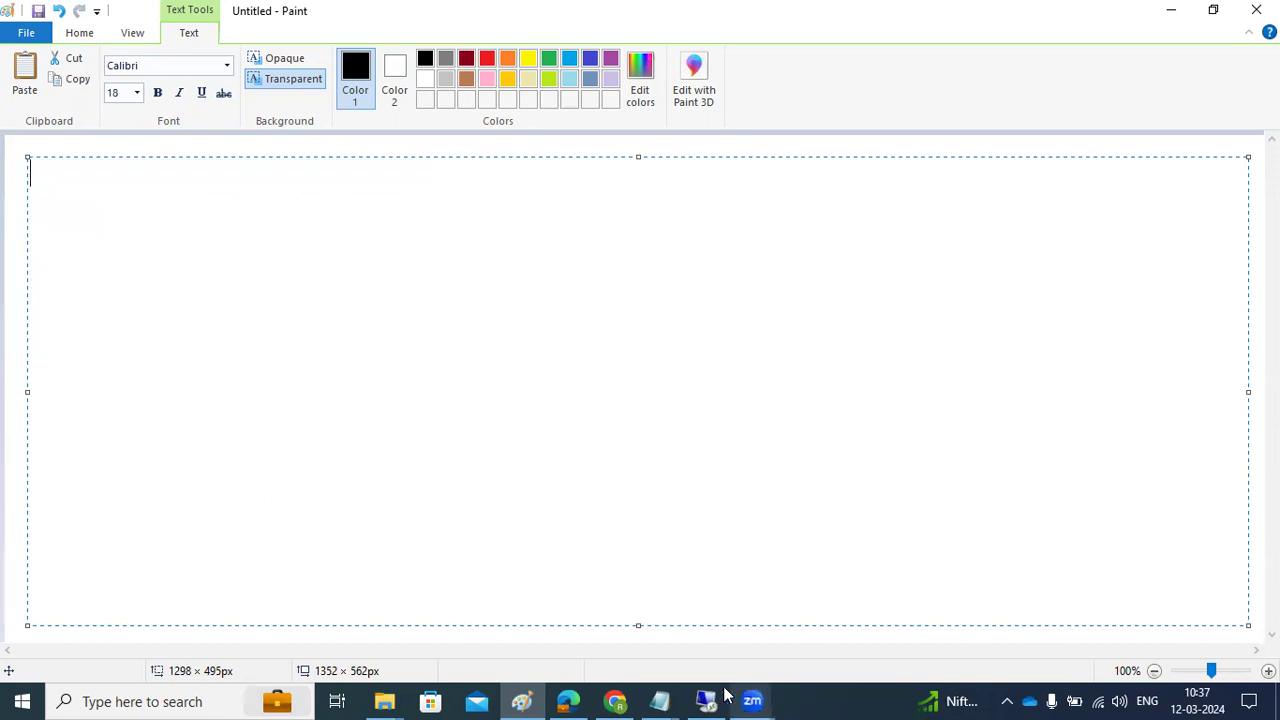
Check the User name and client 900 entries on the SAP logon screen, then return to Paint
{"action": "left_click", "coordinate": [706, 701]}
{"action": "left_click", "coordinate": [210, 222]}
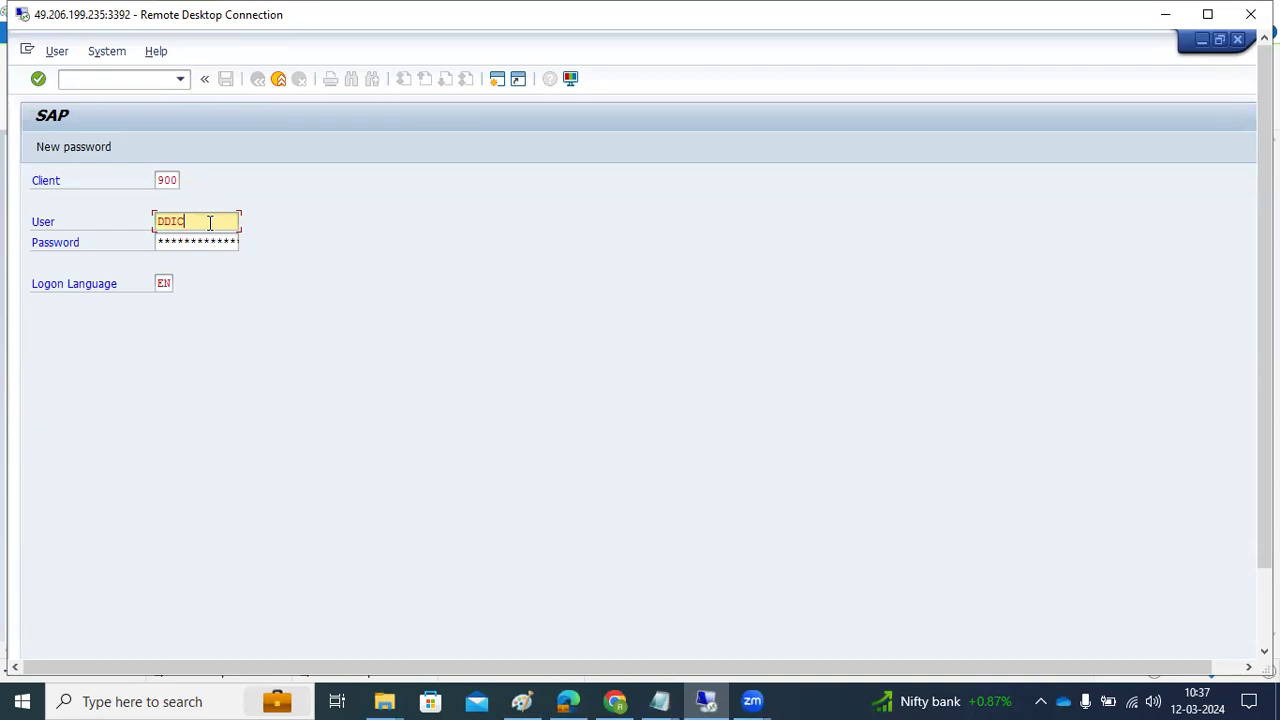
{"action": "left_click_drag", "start_coordinate": [210, 222], "coordinate": [133, 231]}
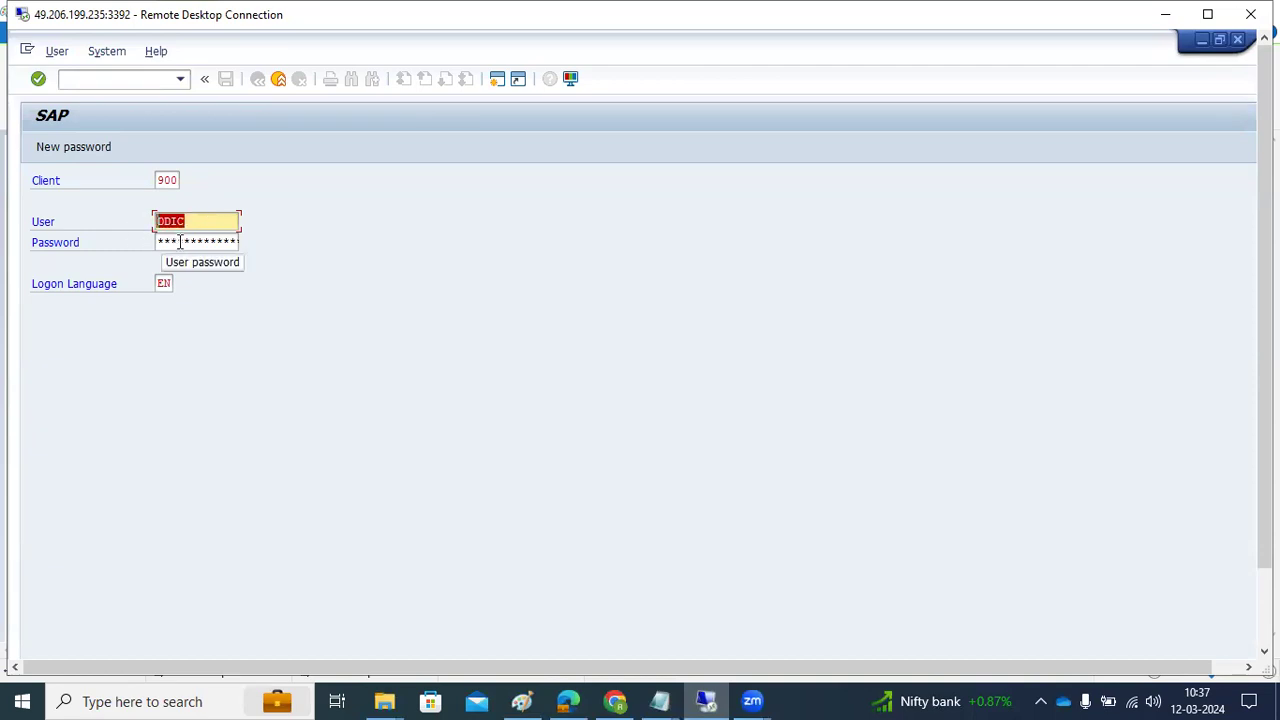
{"action": "double_click", "coordinate": [166, 180]}
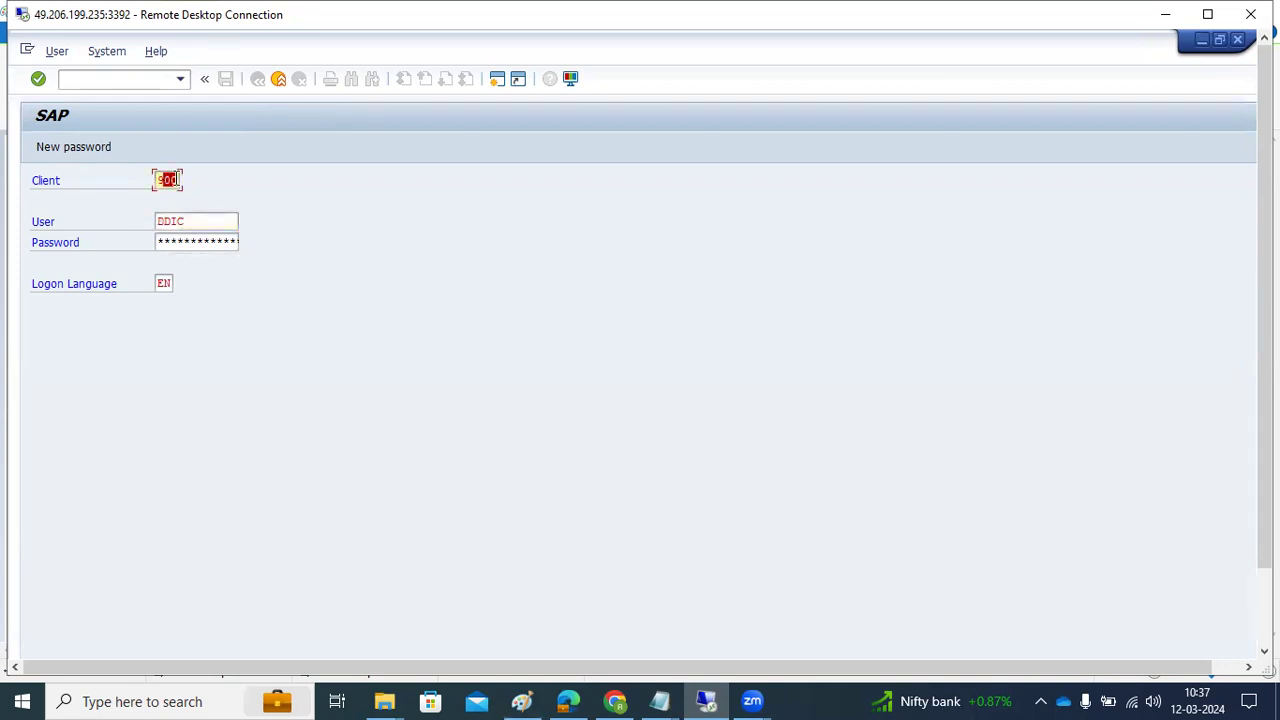
{"action": "left_click", "coordinate": [521, 700]}
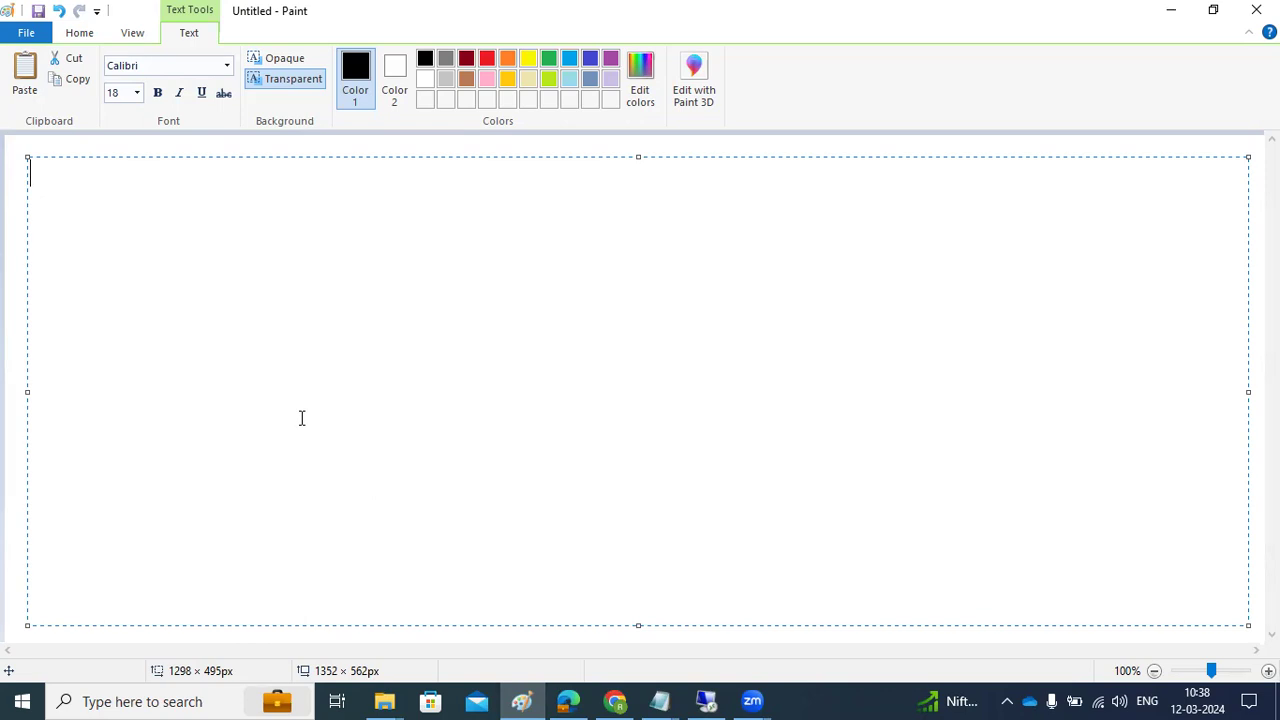
Type the note 'we have to enable the by changing' with 'Porfiles' on a new line
{"action": "type", "text": "we have  to enable"}
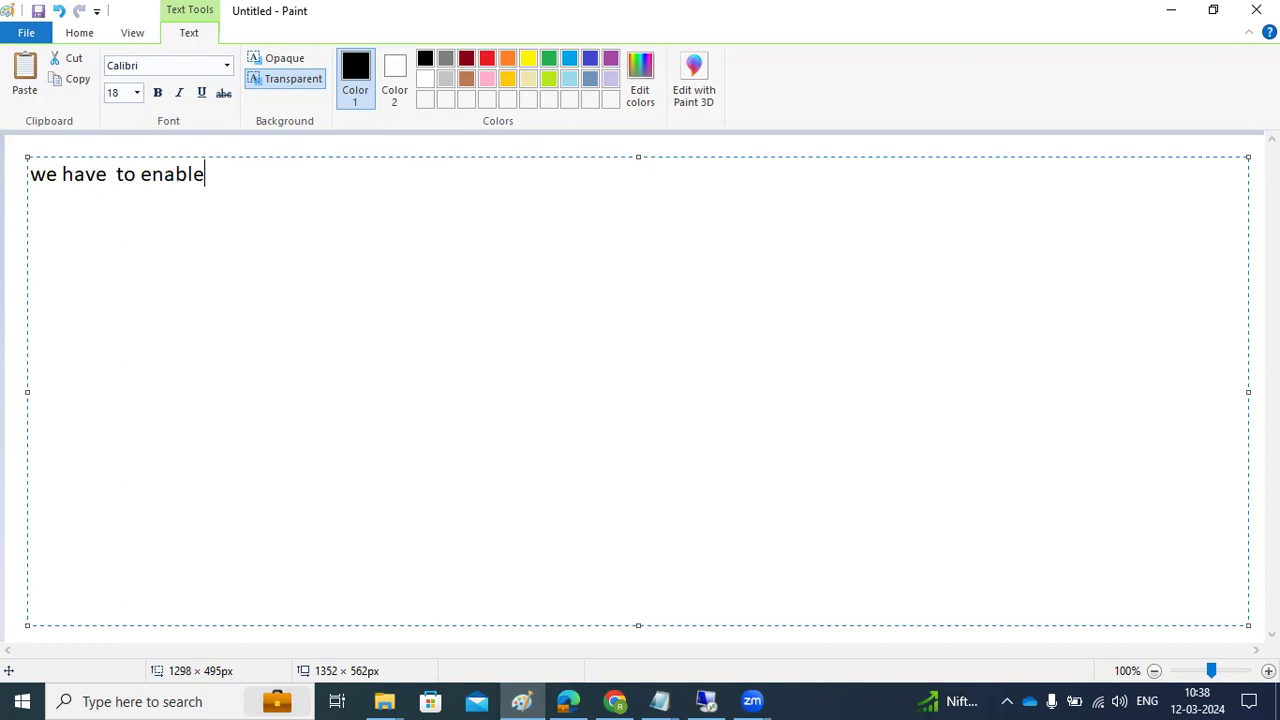
{"action": "type", "text": " the by ch"}
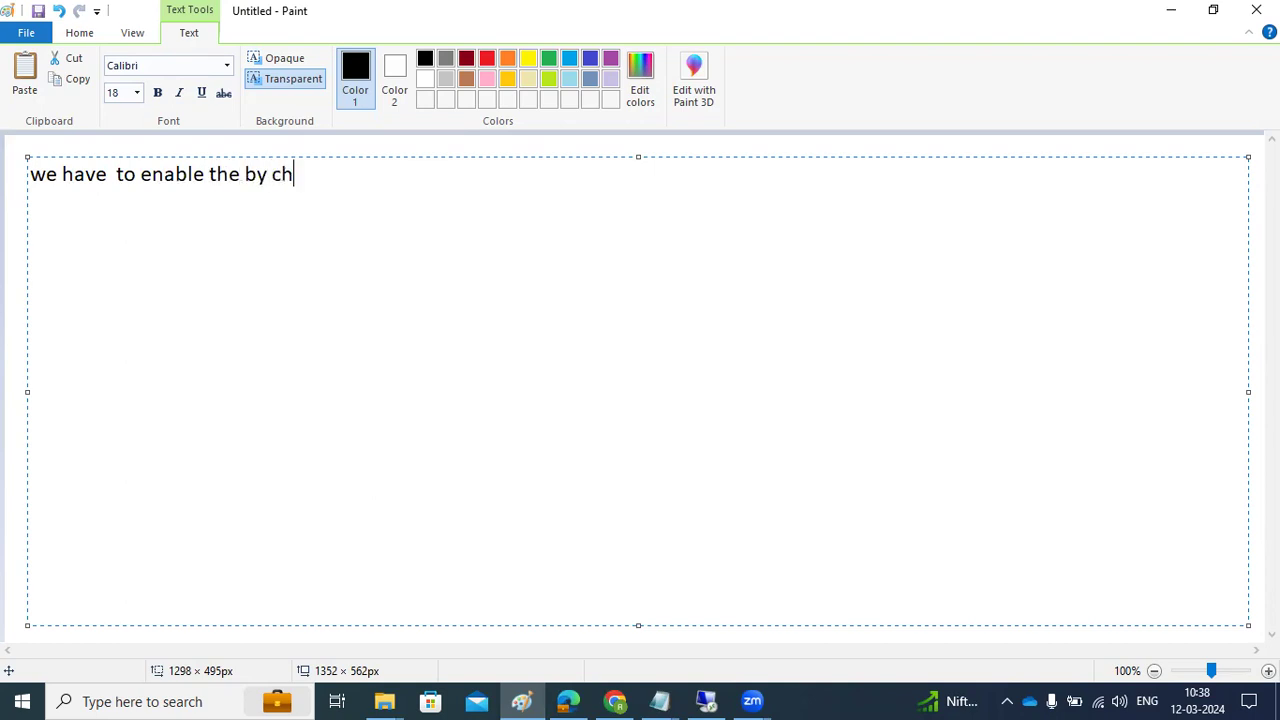
{"action": "type", "text": "anging a"}
{"action": "key", "text": "BackSpace"}
{"action": "key", "text": "Return"}
{"action": "key", "text": "Return"}
{"action": "type", "text": "Porfi"}
{"action": "type", "text": "le s"}
{"action": "key", "text": "BackSpace"}
{"action": "key", "text": "BackSpace"}
{"action": "key", "text": "BackSpace"}
{"action": "type", "text": "s"}
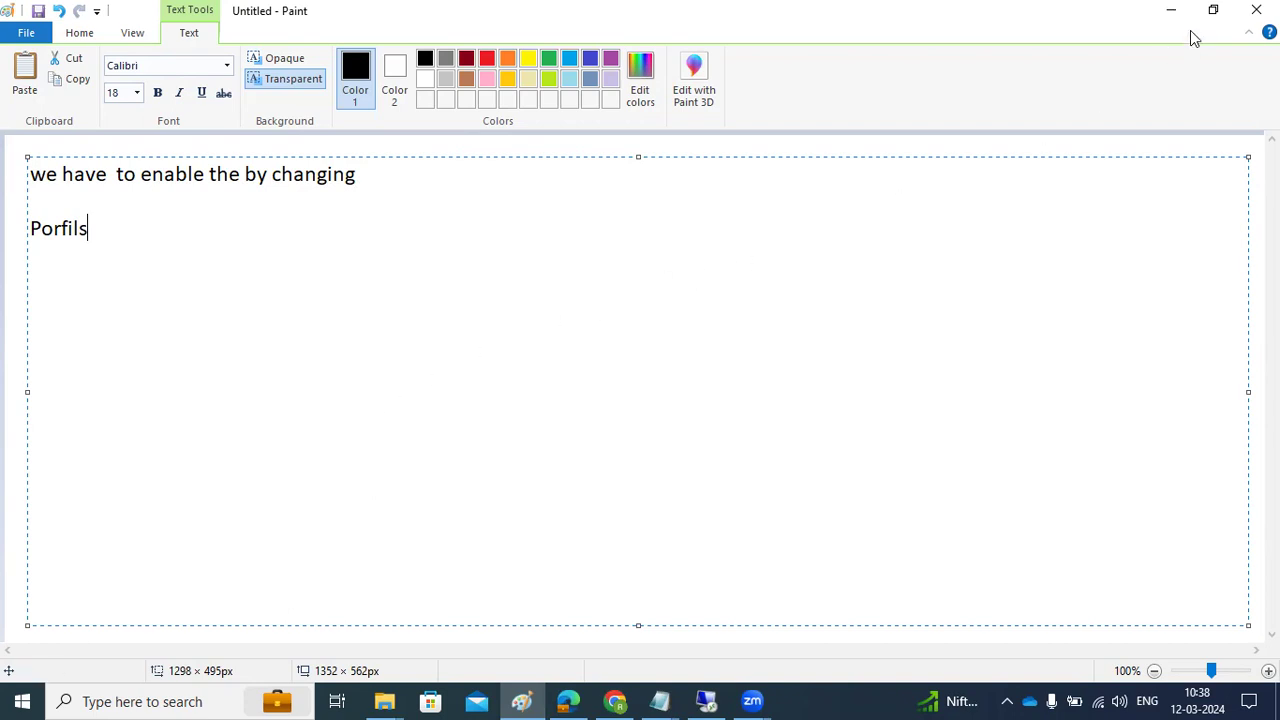
Close Paint without saving and exit the client 900 logon screen
{"action": "left_click", "coordinate": [1256, 10]}
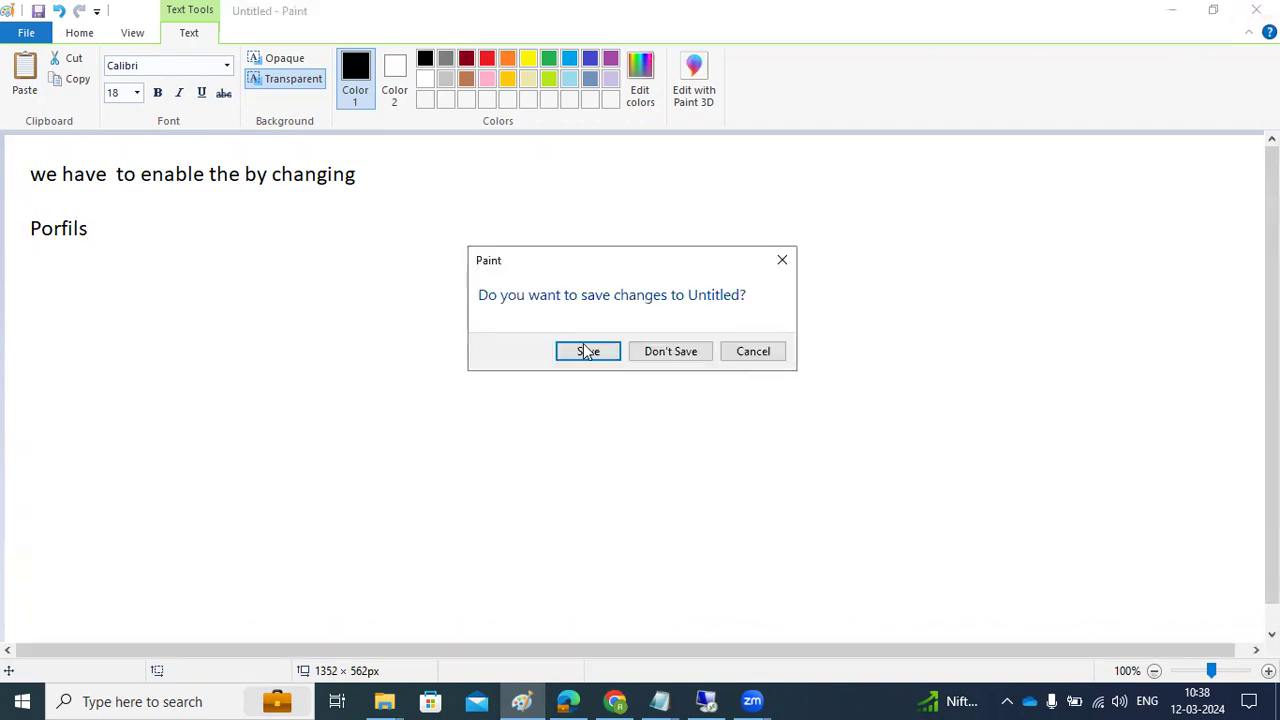
{"action": "left_click", "coordinate": [662, 352]}
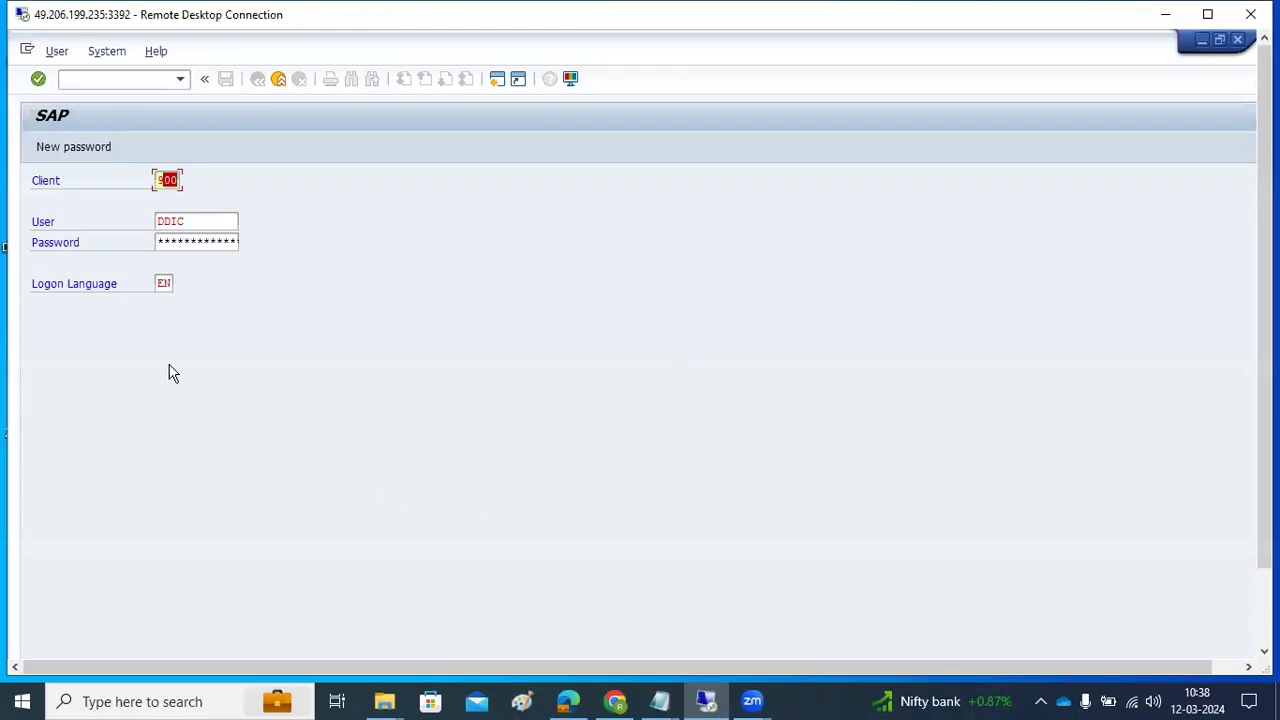
{"action": "left_click", "coordinate": [279, 80]}
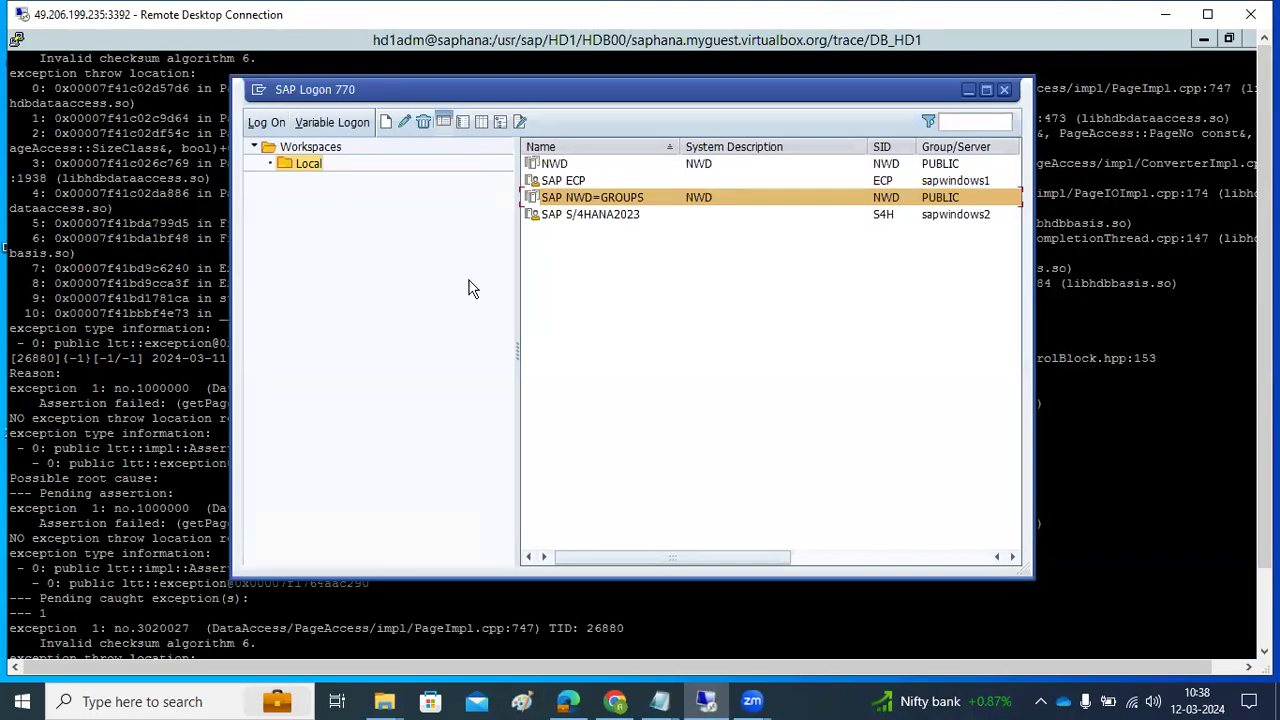